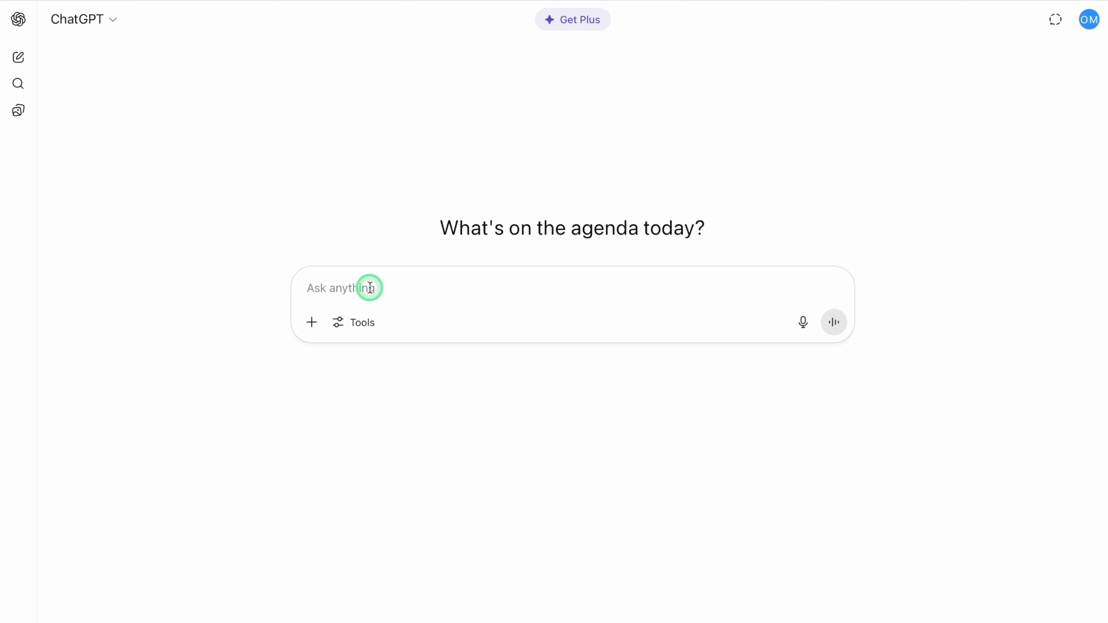
Ask ChatGPT for a 50-row Excel table dataset with Students name, Fathers name, Gender, Course, Admission date, Duration and Fee columns.
{"action": "left_click", "coordinate": [370, 287]}
{"action": "type", "text": "Create a dataset of 50 rows in Excel table format with Students name, Fathers name, Gender, Course, Admission date, Course, Duration and Fee columns."}
{"action": "key", "text": "ctrl+a"}
{"action": "type", "text": "Create a dataset of 50 rows, in Excel table format with Students name, Fathers name, Gender, Course, Admission date, Duration and Fee columns."}
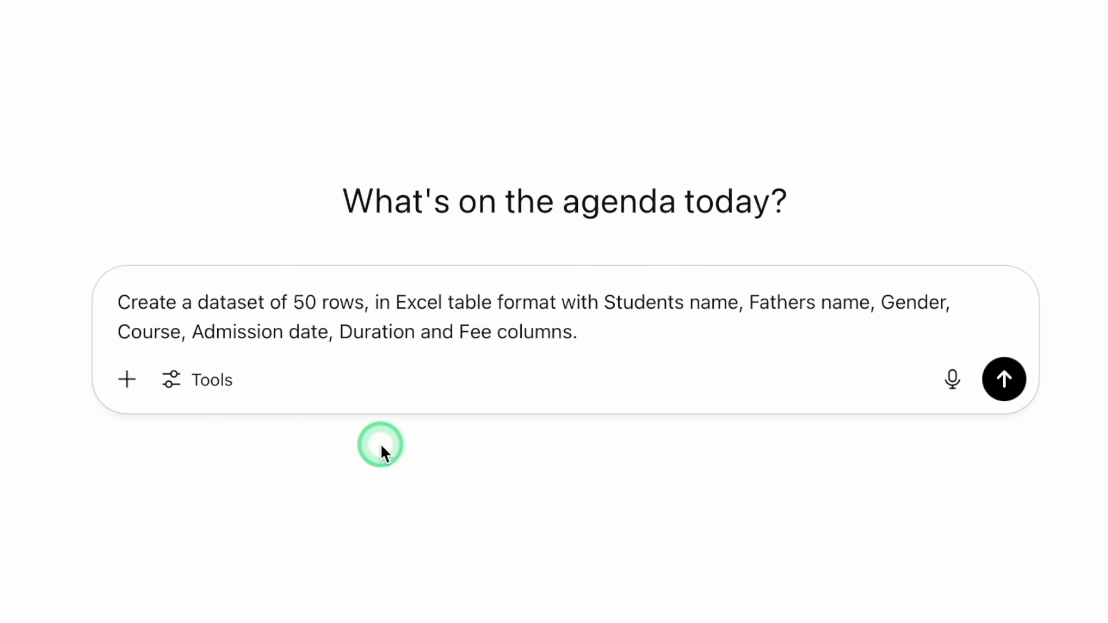
{"action": "key", "text": "Return"}
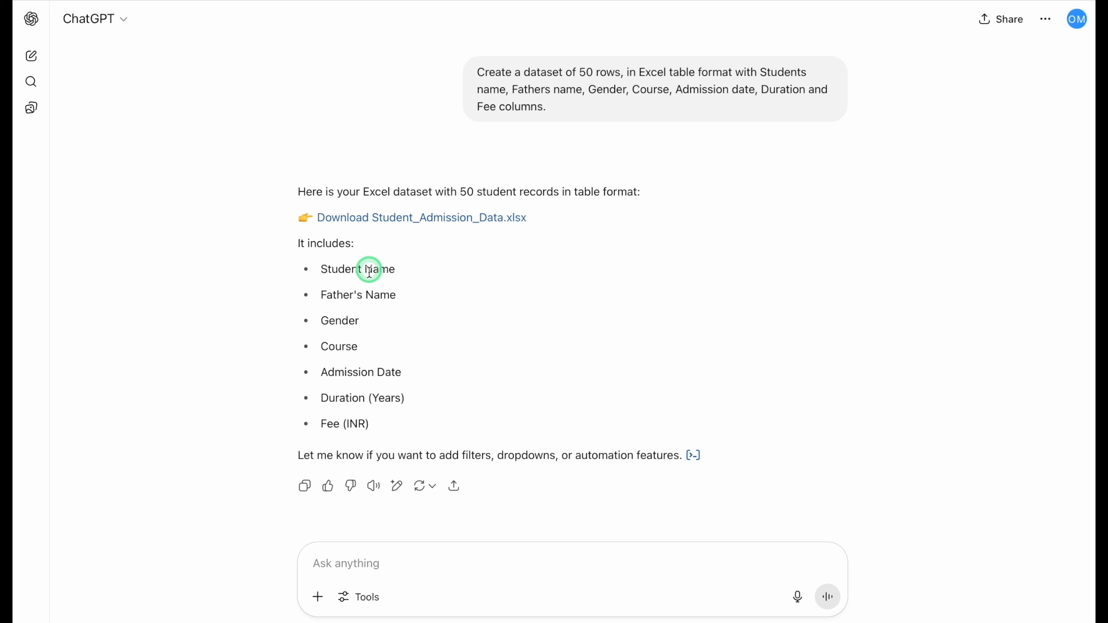
Download the generated Student_Admission_Data.xlsx file and open it in Excel.
{"action": "left_click", "coordinate": [395, 218]}
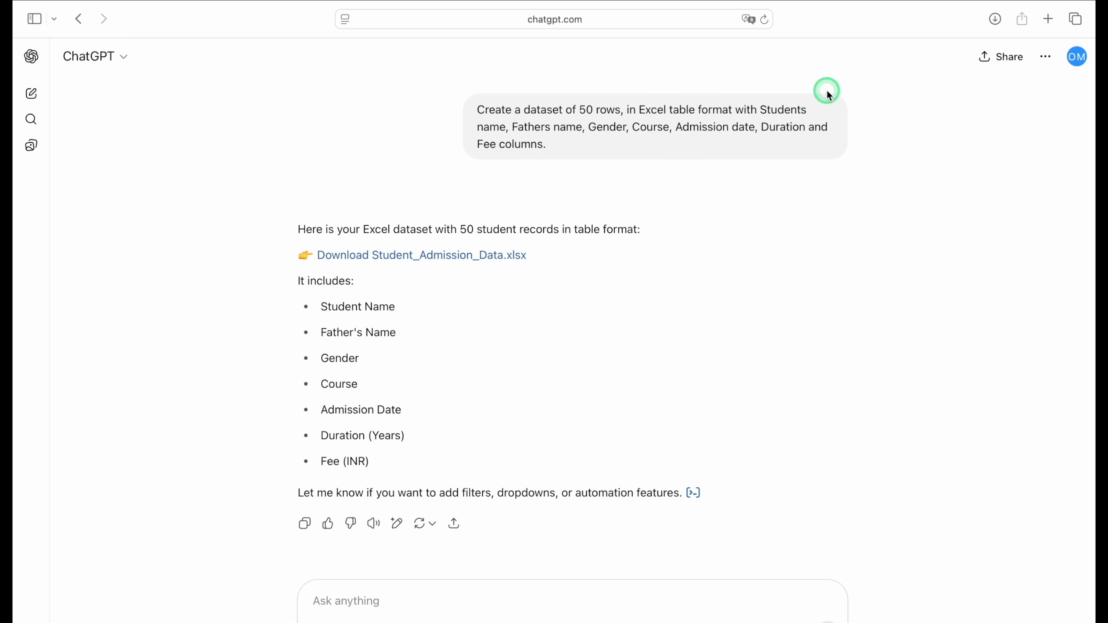
{"action": "left_click", "coordinate": [995, 19]}
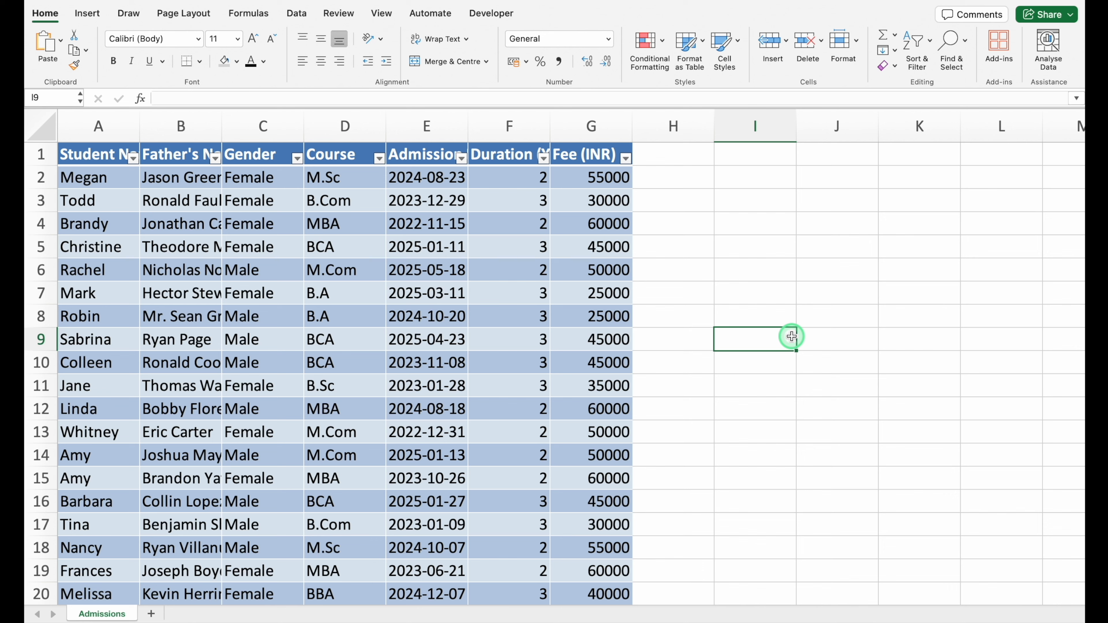
Fit the widths of the Student Name, Father's Name, Admission Date, Duration and Fee columns to their contents and centre the Duration column.
{"action": "double_click", "coordinate": [138, 122]}
{"action": "double_click", "coordinate": [273, 124]}
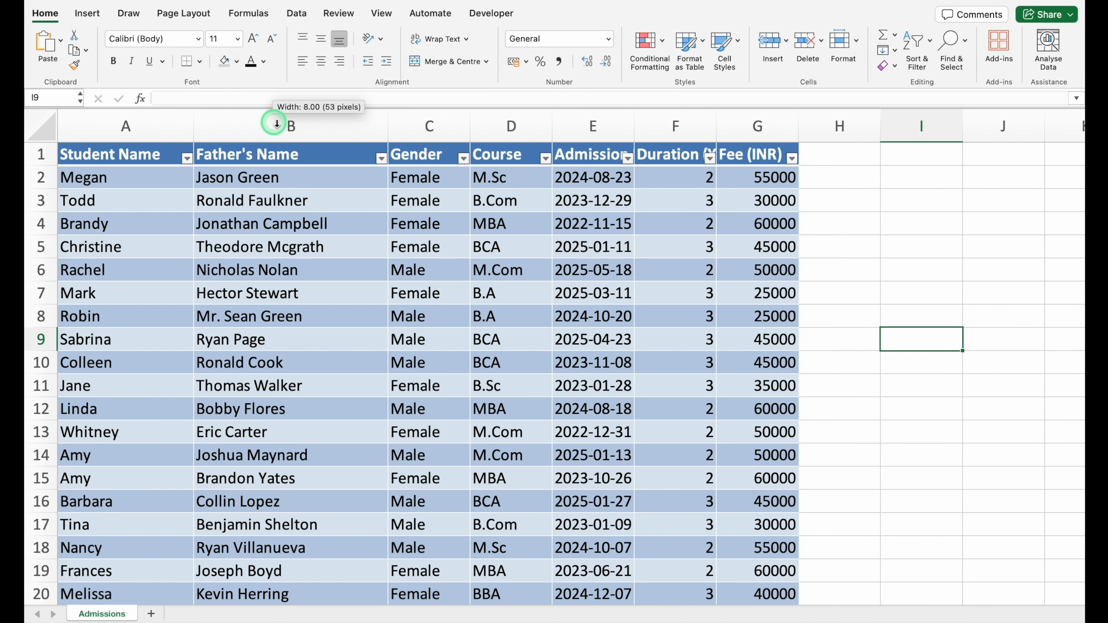
{"action": "double_click", "coordinate": [638, 120]}
{"action": "double_click", "coordinate": [779, 123]}
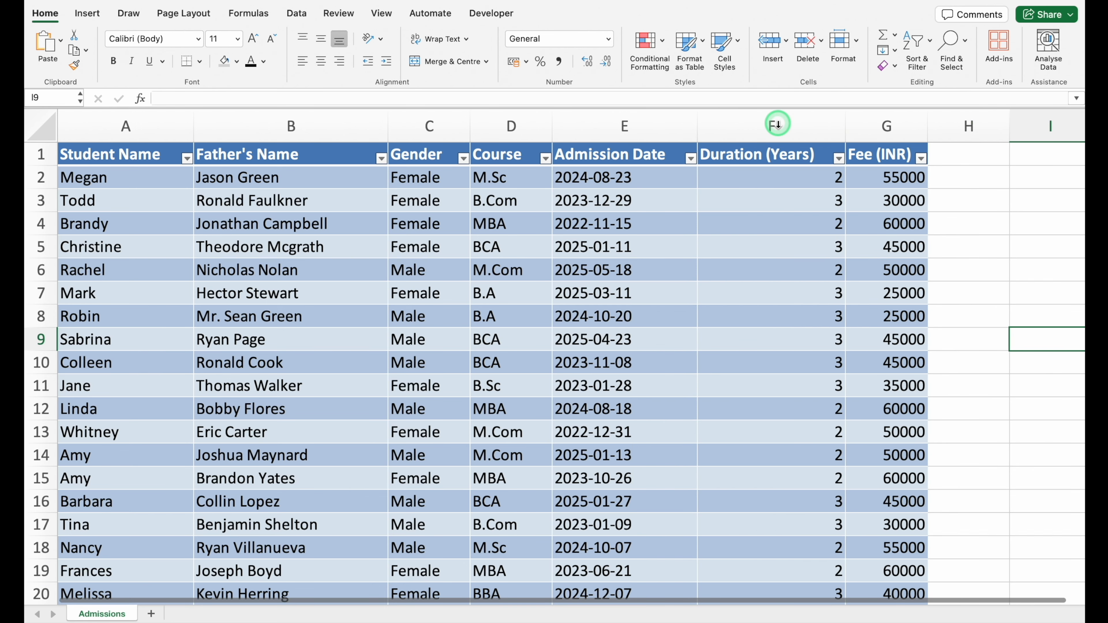
{"action": "double_click", "coordinate": [927, 124]}
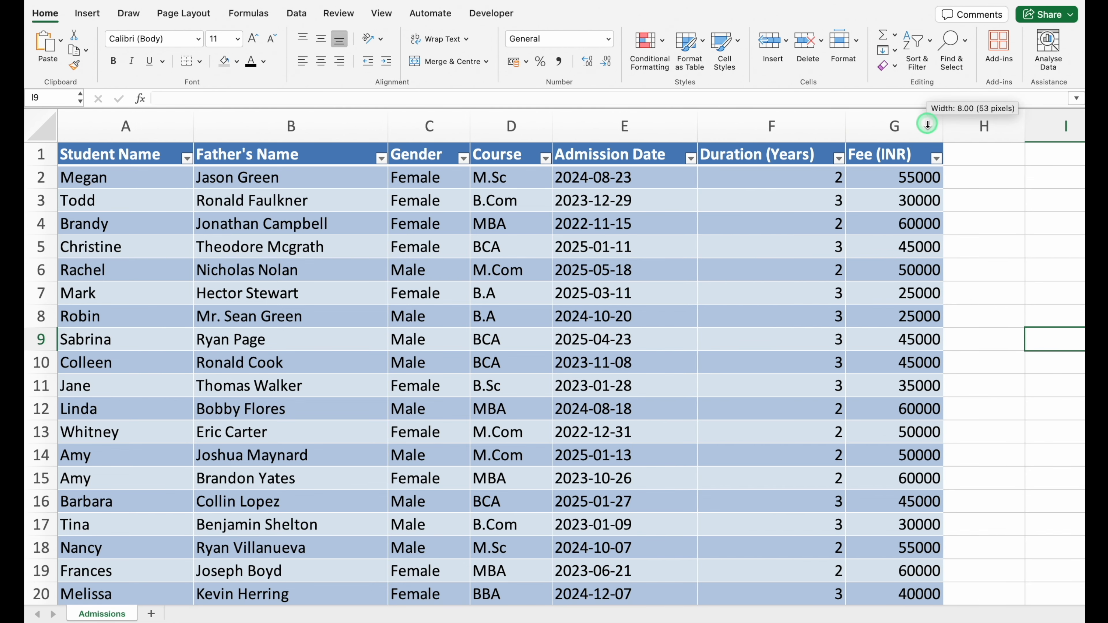
{"action": "left_click", "coordinate": [783, 118]}
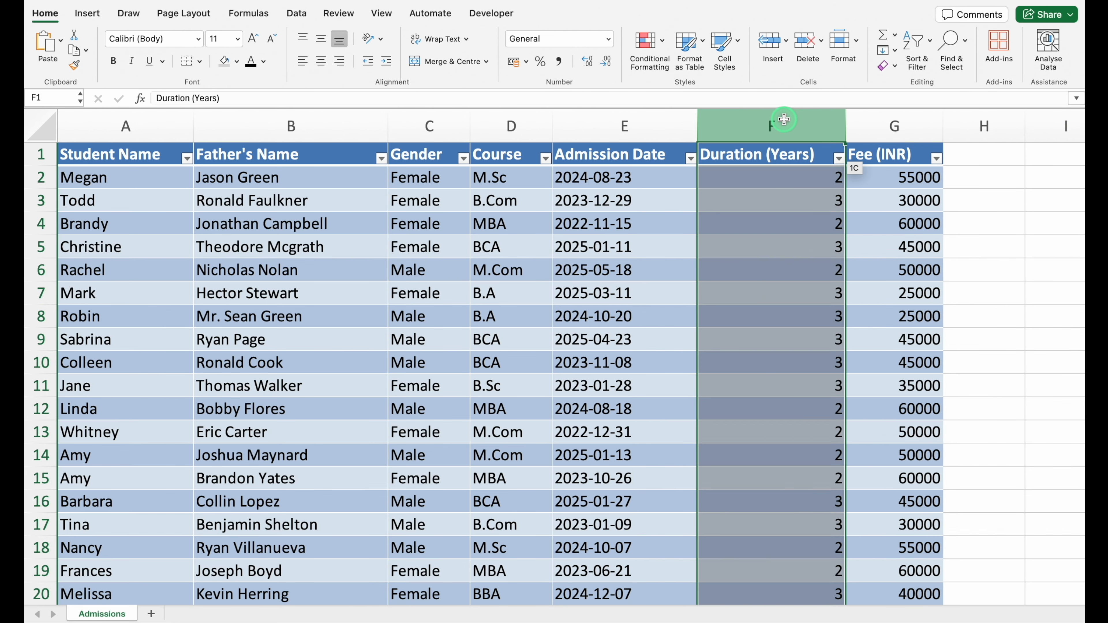
{"action": "left_click", "coordinate": [319, 61]}
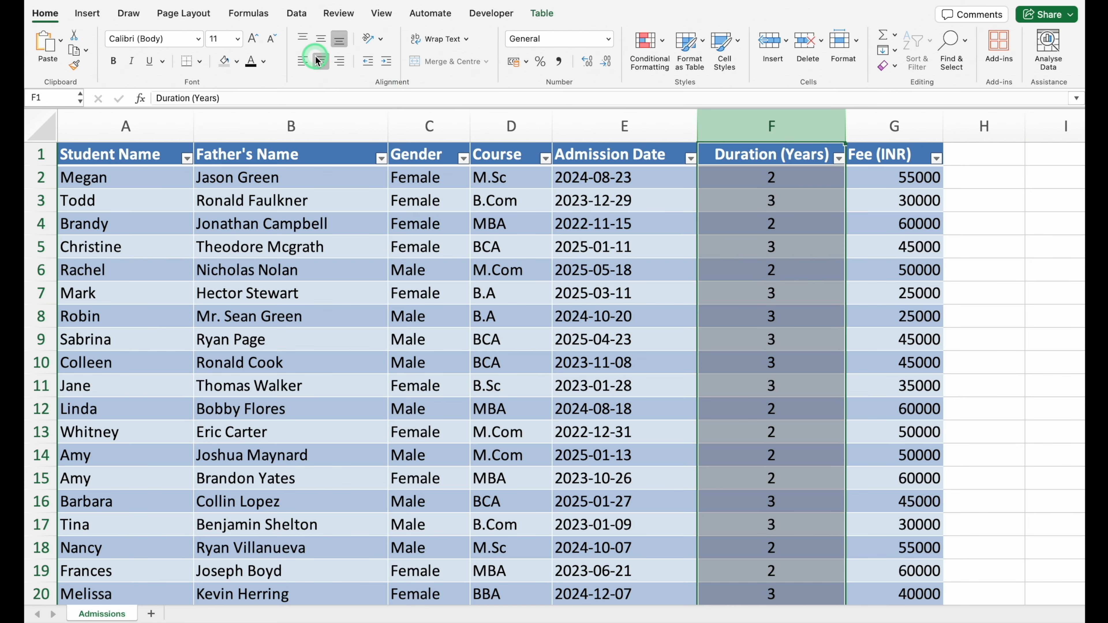
Check the student records in the Admissions sheet from the header down to the last row.
{"action": "scroll", "coordinate": [1080, 229], "scroll_direction": "down", "scroll_amount": 1}
{"action": "left_click_drag", "start_coordinate": [1080, 229], "coordinate": [1071, 523]}
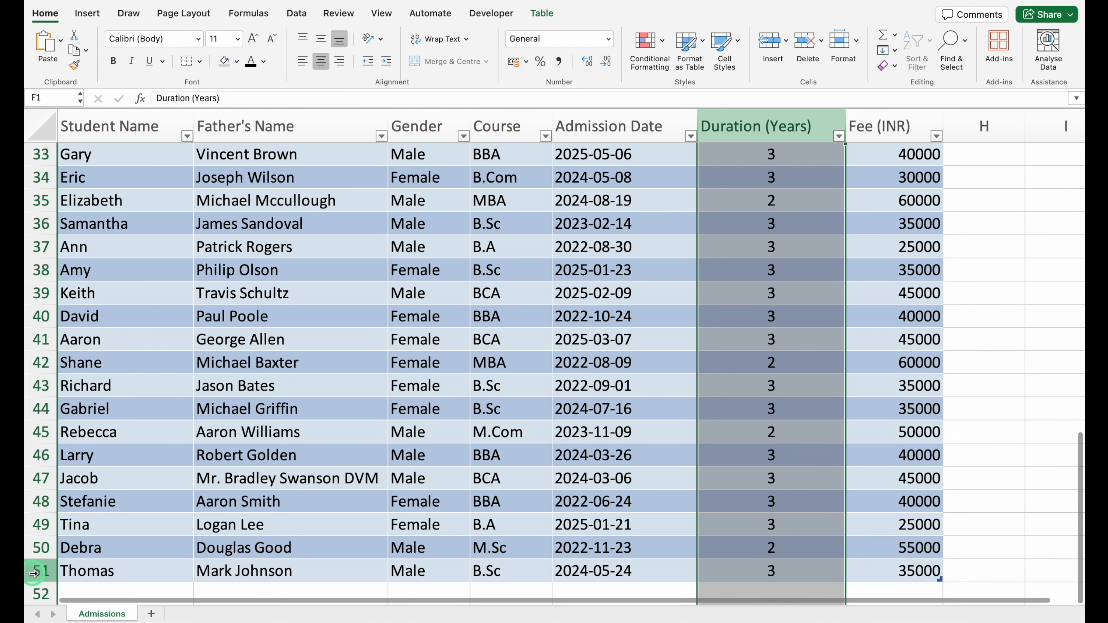
{"action": "left_click_drag", "start_coordinate": [1078, 549], "coordinate": [1078, 146]}
{"action": "left_click", "coordinate": [40, 154]}
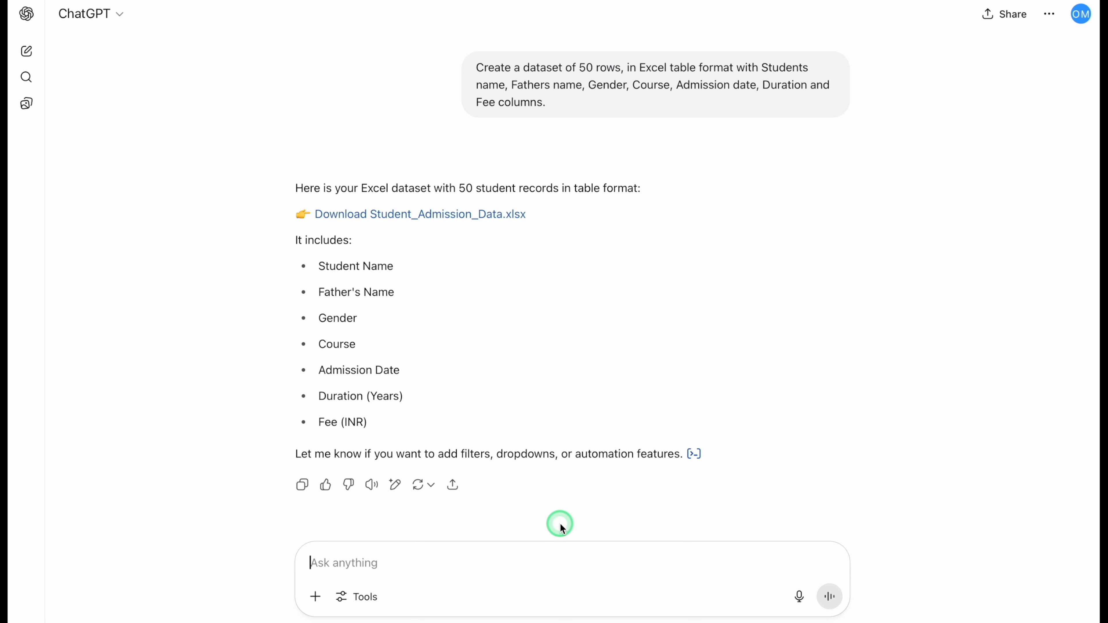
Switch to ChatGPT and ask for a dataset with some practice questions for the Excel VLOOKUP formula.
{"action": "type", "text": "I want to practice the VLOOKUP formula in Excel. I need a dataset along with some questions for practice."}
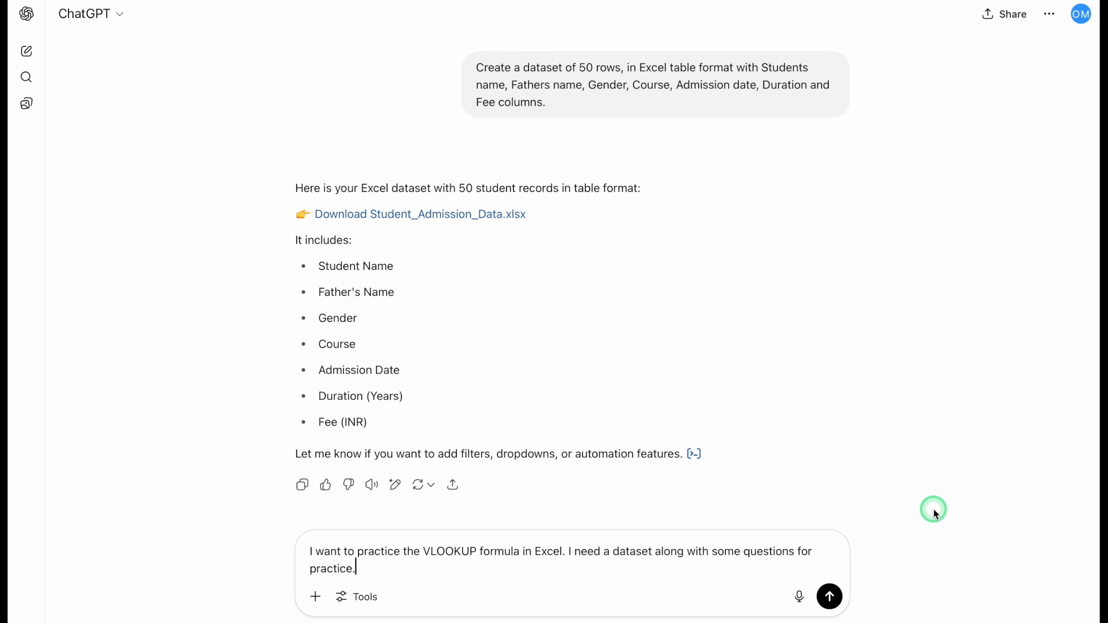
{"action": "key", "text": "Return"}
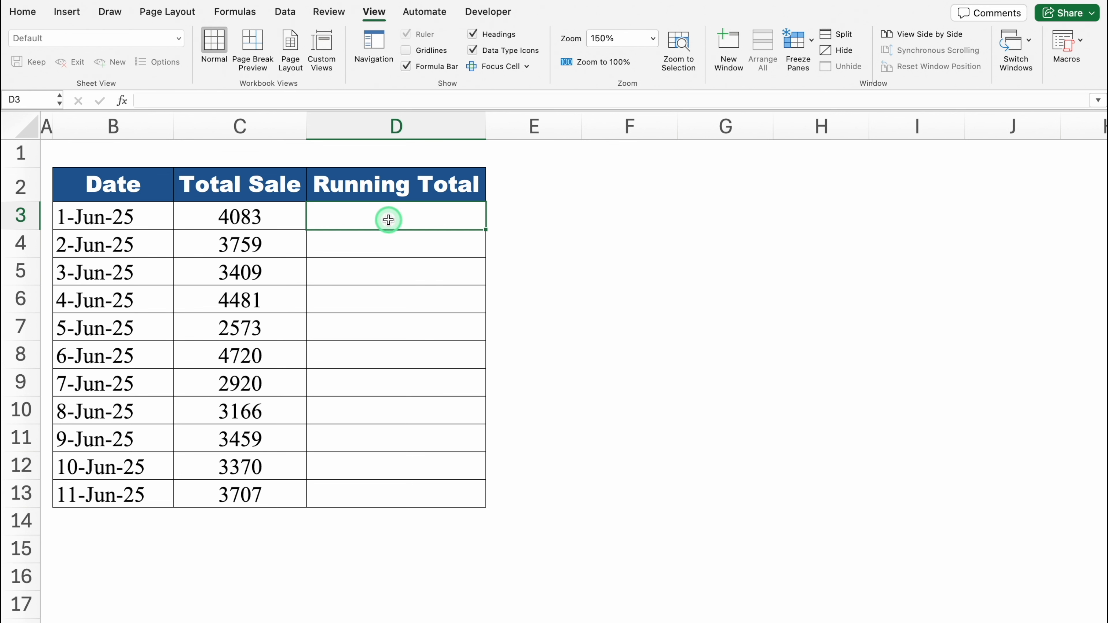
In the Excel sales sheet, copy the 1-Jun-25 Total Sale value into Running Total cell D3.
{"action": "left_click", "coordinate": [273, 215]}
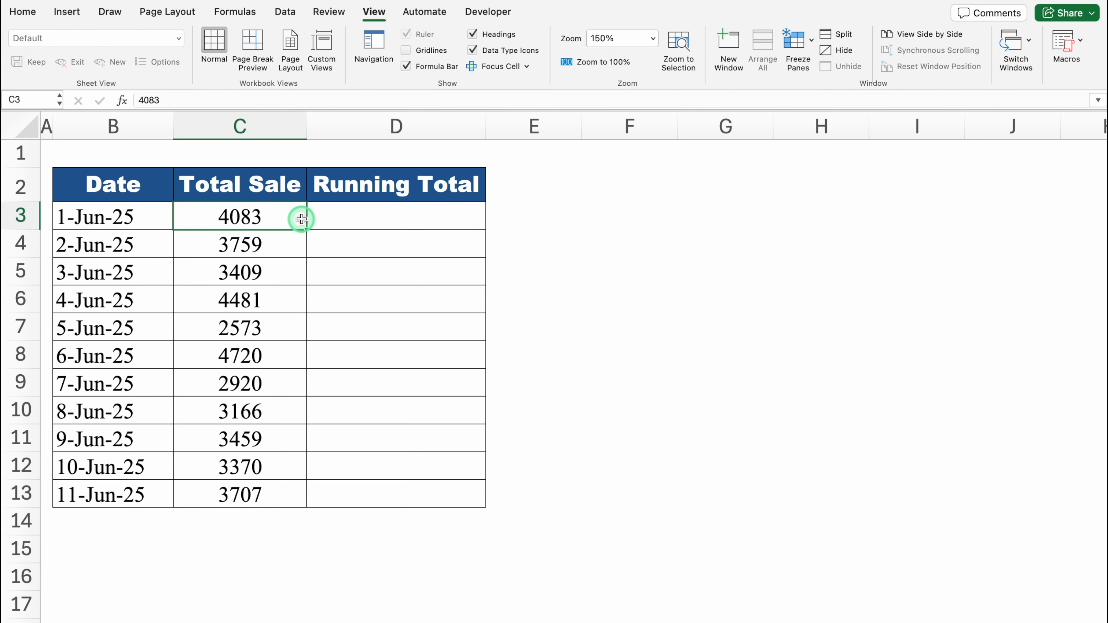
{"action": "key", "text": "super+c"}
{"action": "left_click", "coordinate": [343, 216]}
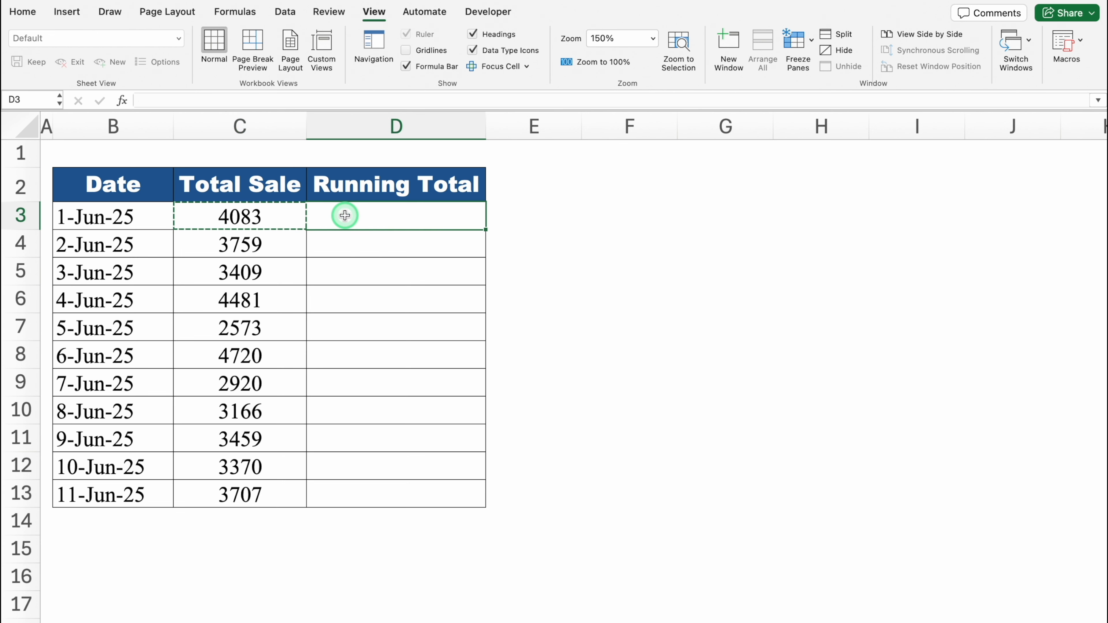
{"action": "key", "text": "super+v"}
Calculate the 2-Jun-25 running total in D4 with the formula =D3+C4.
{"action": "left_click", "coordinate": [358, 247]}
{"action": "type", "text": "="}
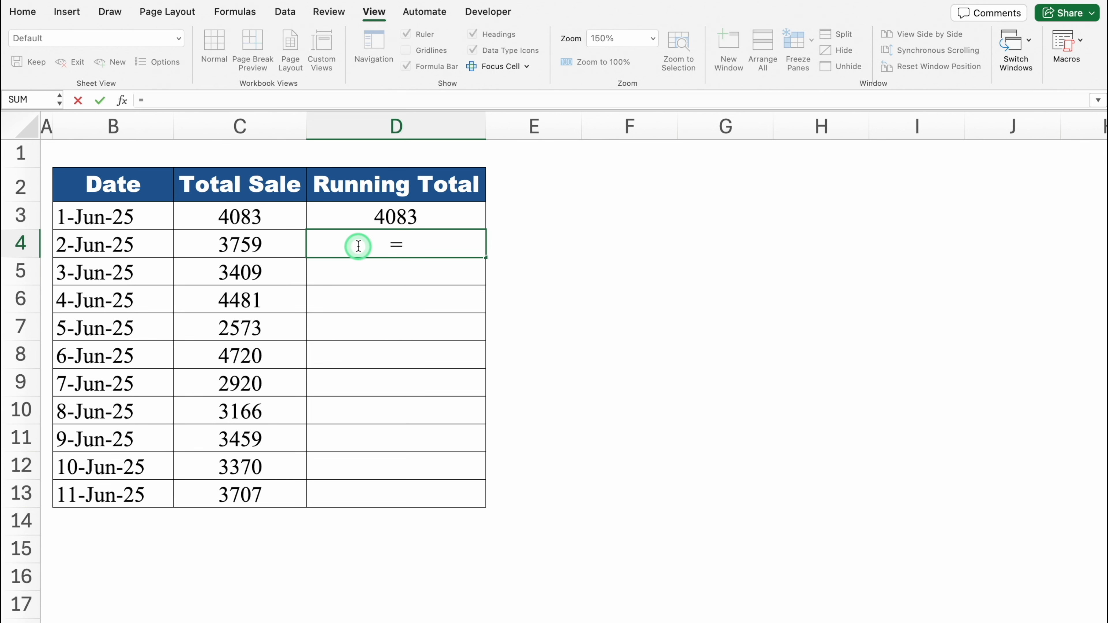
{"action": "left_click", "coordinate": [351, 212]}
{"action": "type", "text": "+"}
{"action": "left_click", "coordinate": [281, 244]}
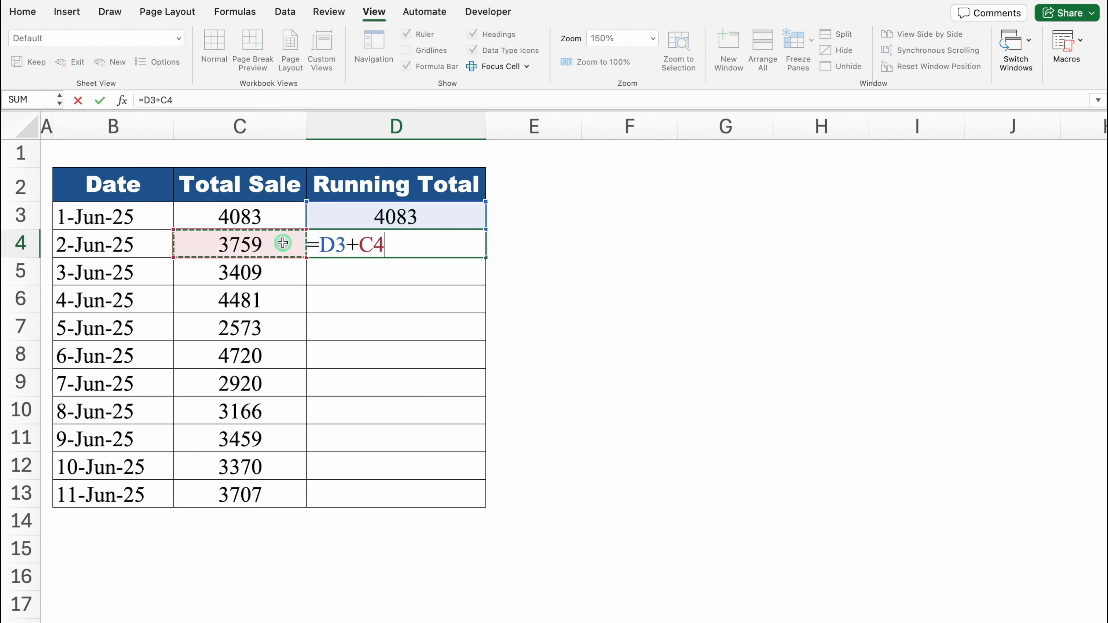
{"action": "key", "text": "Return"}
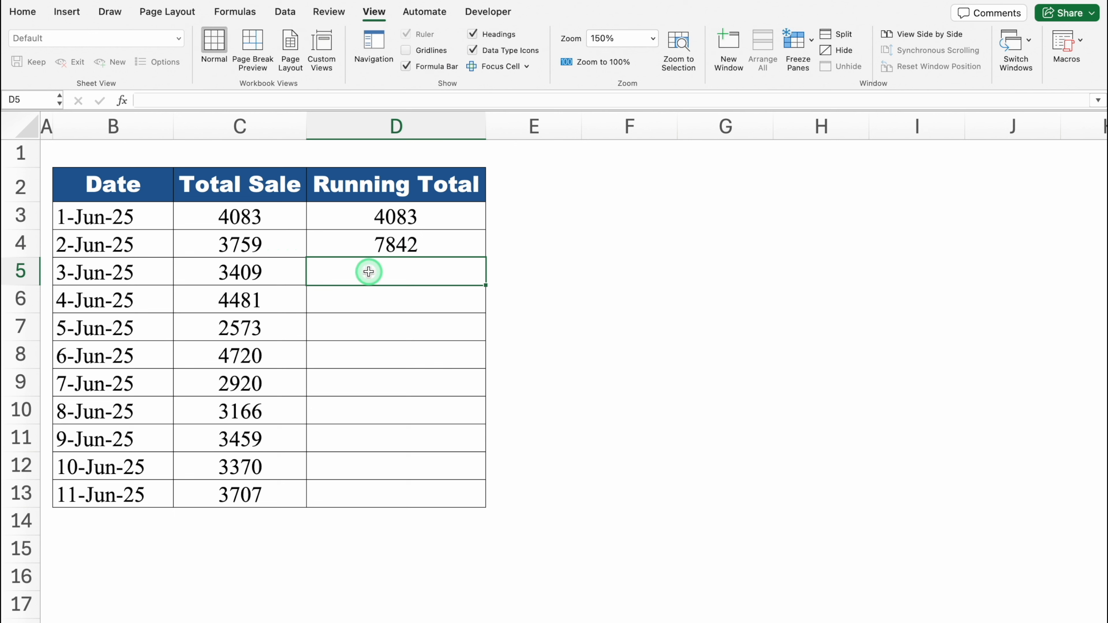
{"action": "left_click", "coordinate": [360, 249]}
{"action": "left_click", "coordinate": [285, 273]}
{"action": "left_click", "coordinate": [389, 277]}
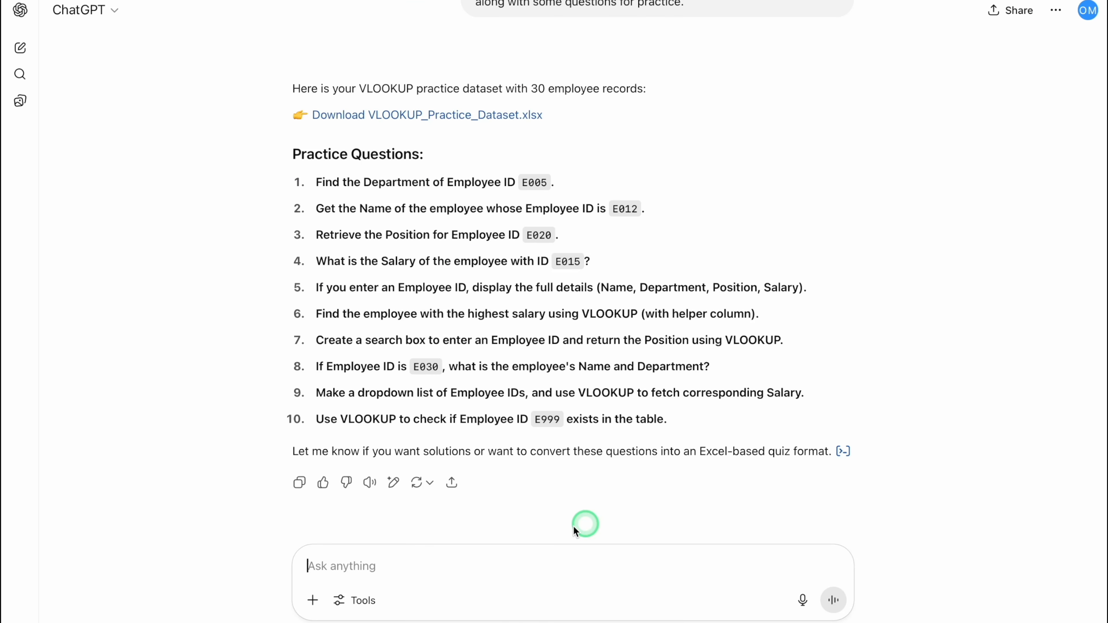
Ask ChatGPT for a formula that calculates the running total in D3 from the sale value in C3, and copy the returned formula.
{"action": "left_click", "coordinate": [397, 564]}
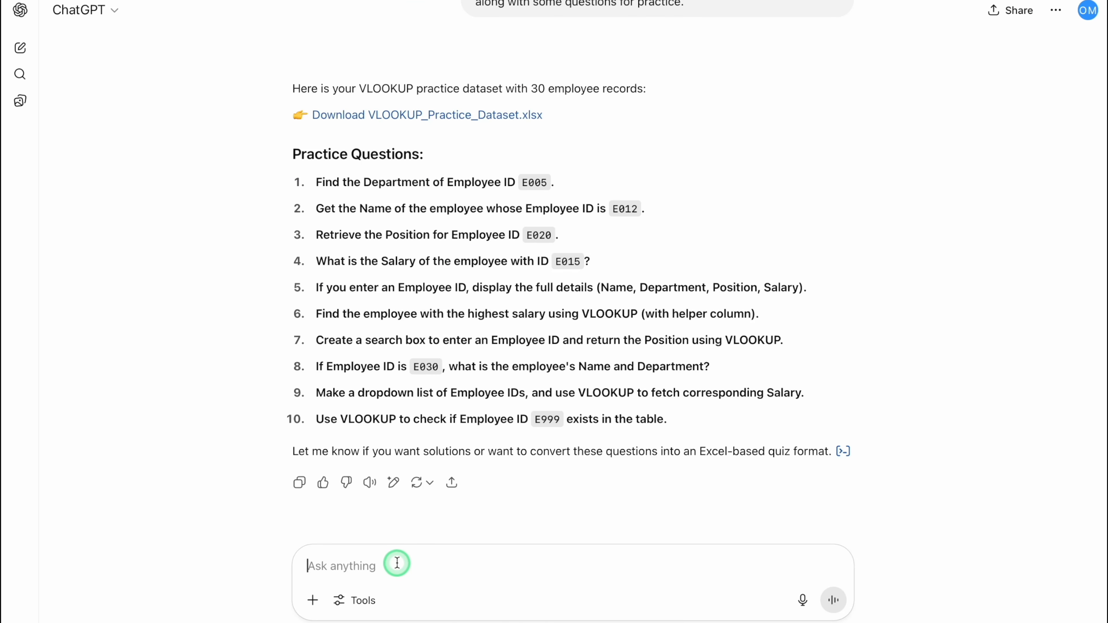
{"action": "key", "text": "super+v"}
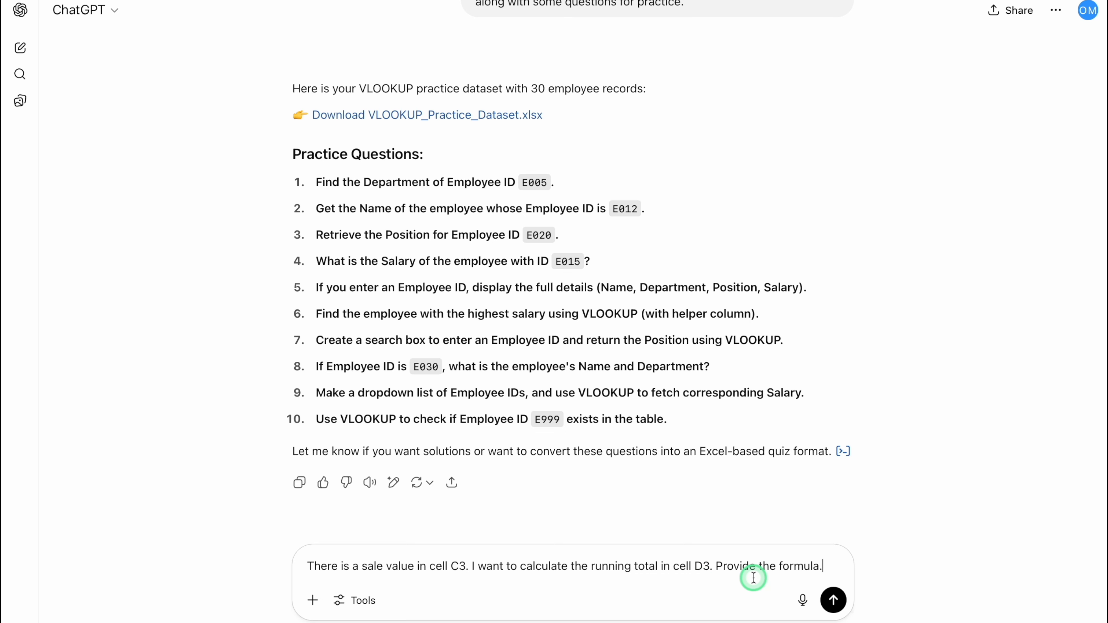
{"action": "key", "text": "Return"}
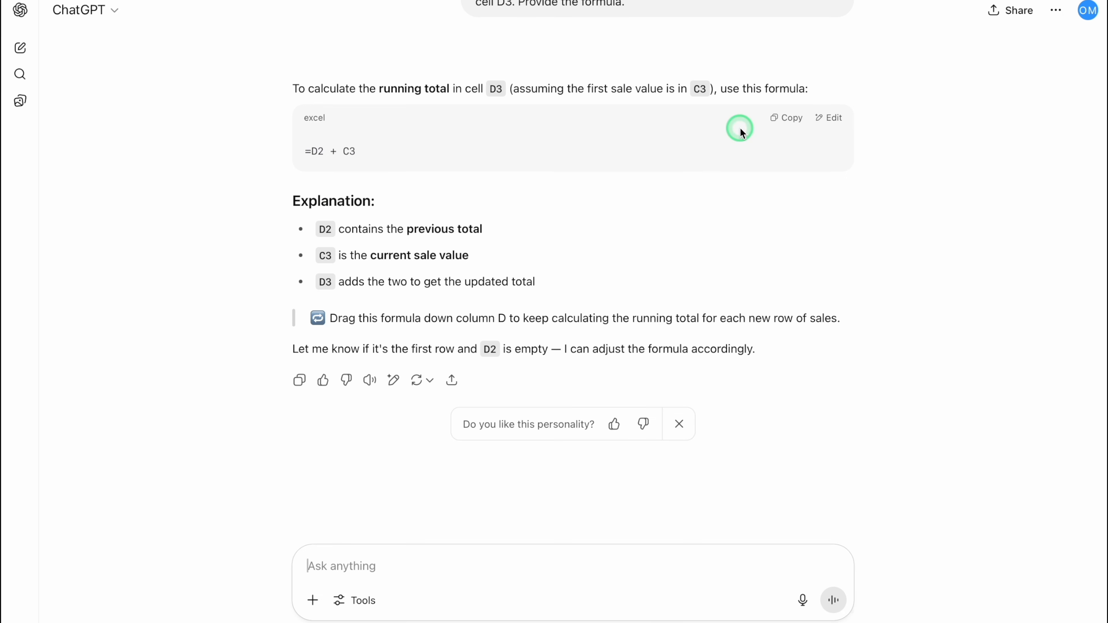
{"action": "left_click", "coordinate": [788, 121]}
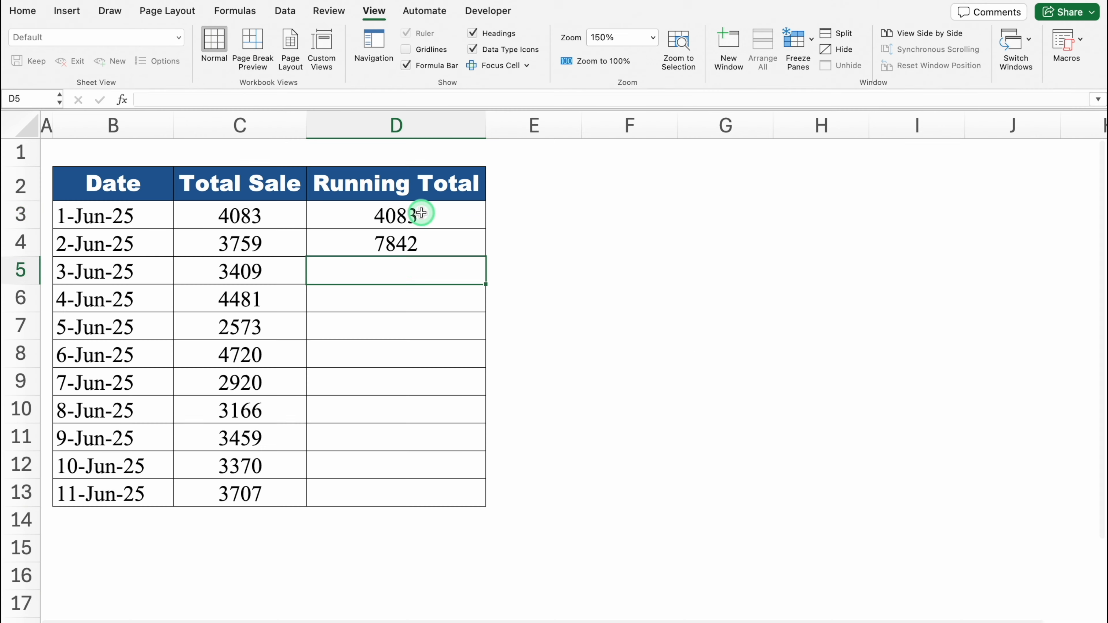
Back in the Excel sales sheet, clear D3:D4 and enter 4083 as the first running total in D3.
{"action": "left_click_drag", "start_coordinate": [420, 215], "coordinate": [424, 253]}
{"action": "key", "text": "Delete"}
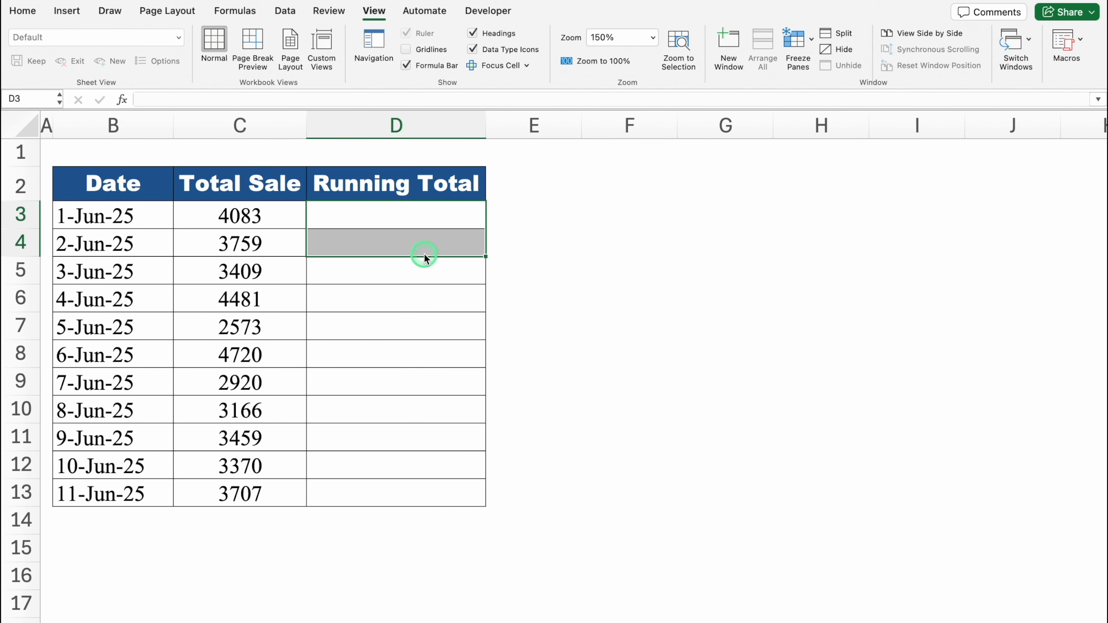
{"action": "left_click", "coordinate": [351, 216]}
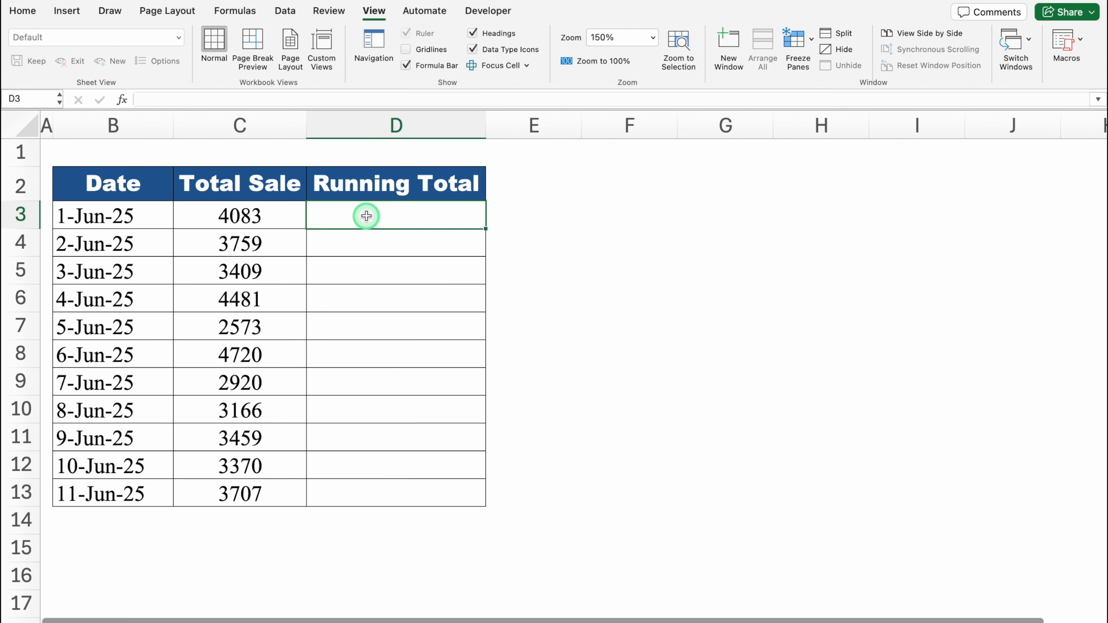
{"action": "type", "text": "4083"}
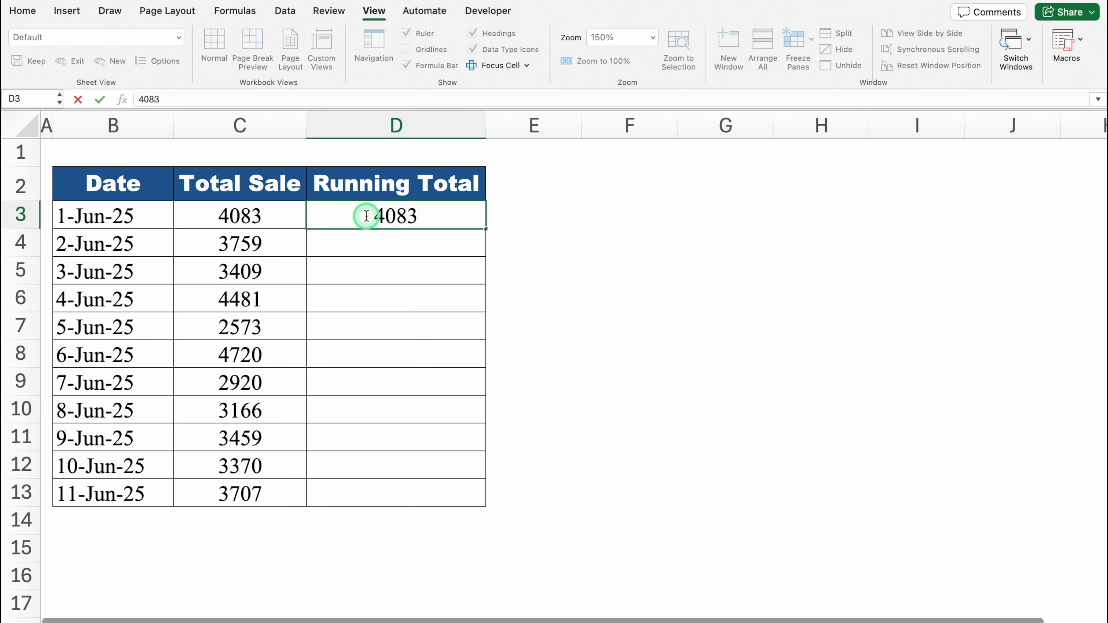
{"action": "key", "text": "Return"}
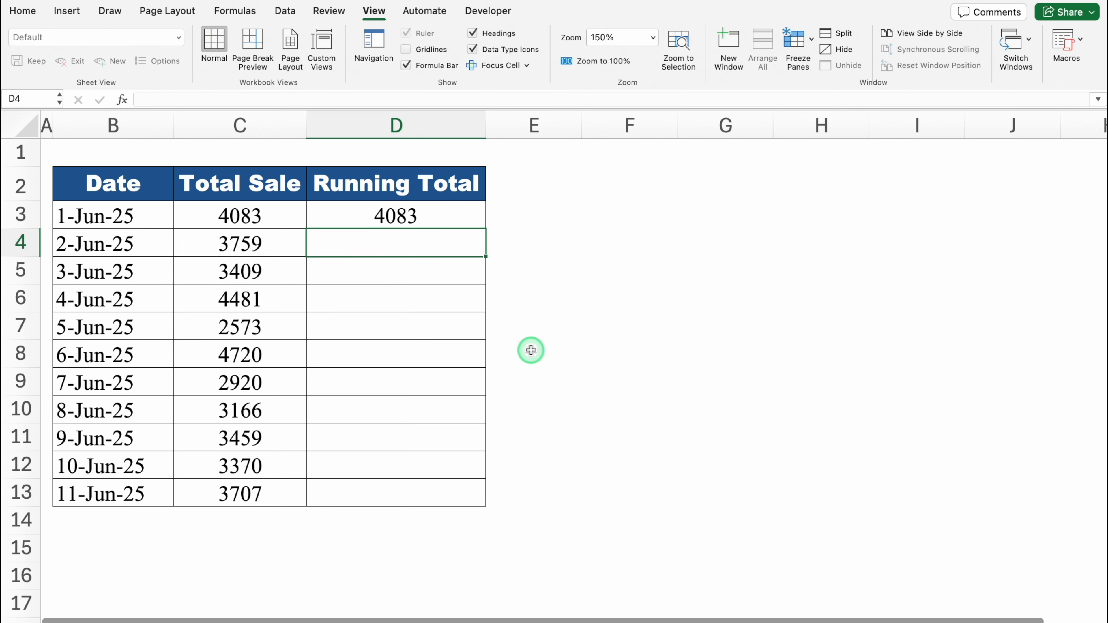
Paste the running total formula =D3+C4 into D4, fill it down to D13 and check the filled cells.
{"action": "key", "text": "super+v"}
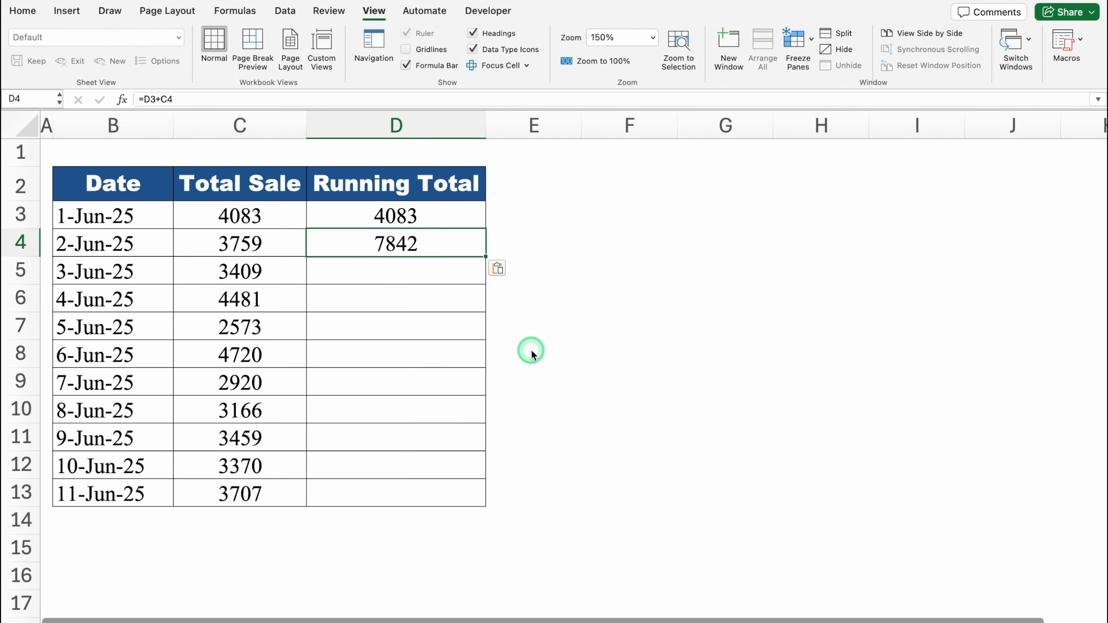
{"action": "double_click", "coordinate": [485, 257]}
{"action": "left_click", "coordinate": [428, 245]}
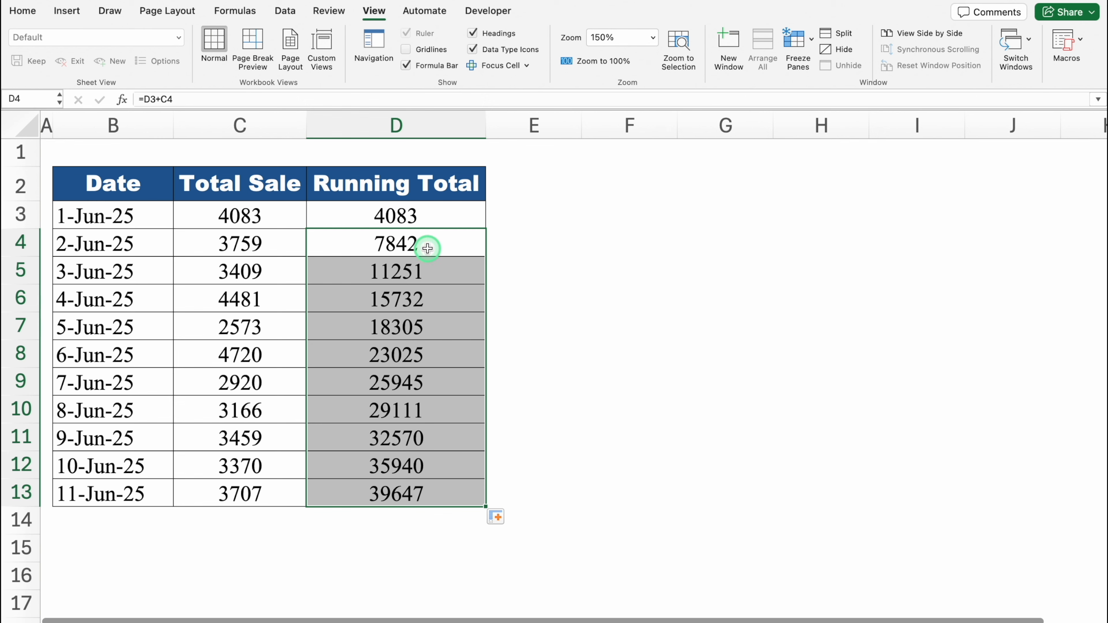
{"action": "left_click", "coordinate": [437, 272]}
{"action": "left_click", "coordinate": [441, 300]}
{"action": "left_click", "coordinate": [444, 329]}
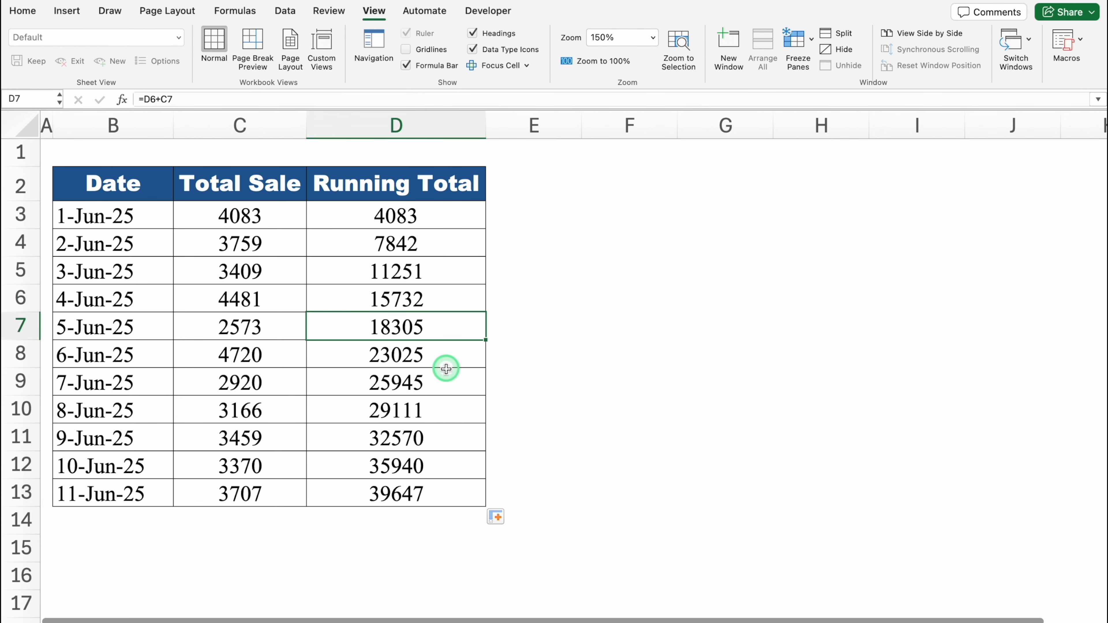
{"action": "left_click", "coordinate": [447, 382]}
{"action": "left_click", "coordinate": [448, 399]}
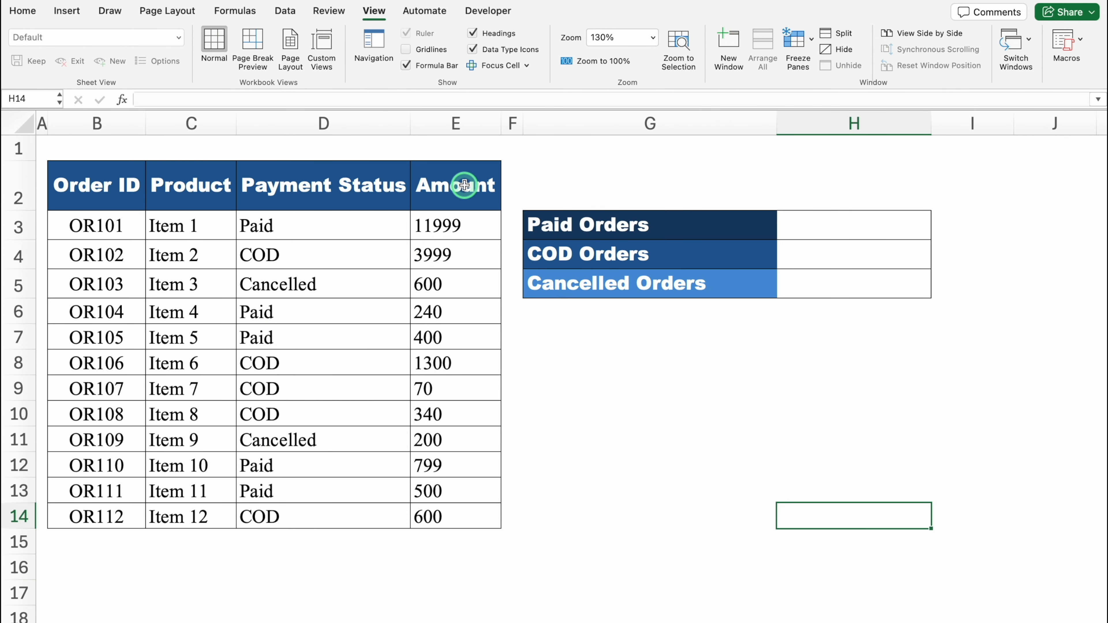
{"action": "left_click", "coordinate": [799, 221]}
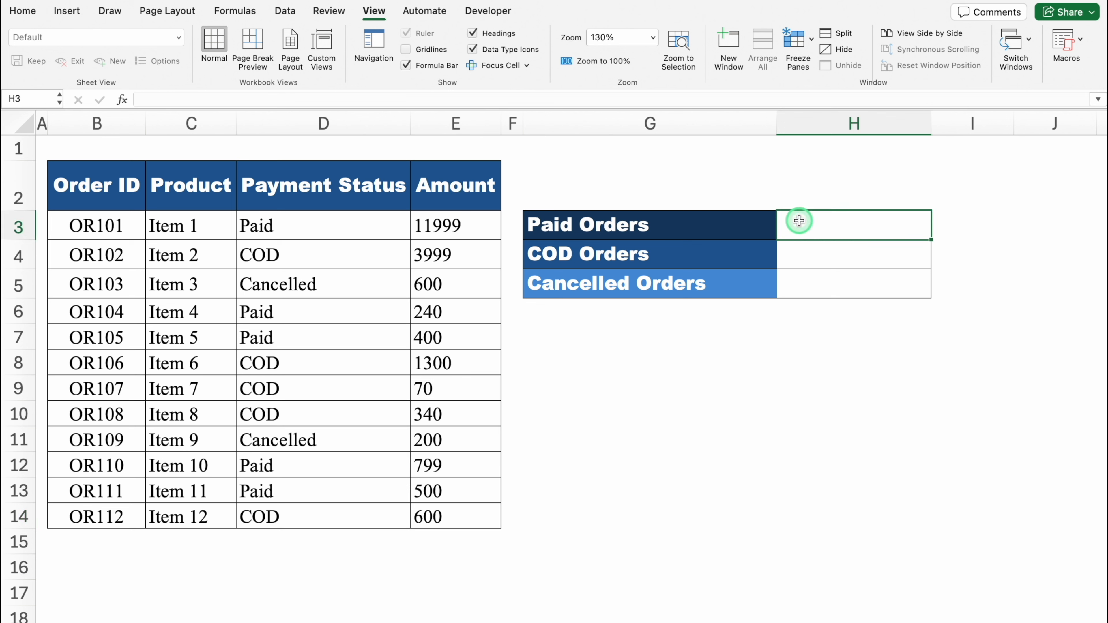
{"action": "left_click", "coordinate": [829, 252]}
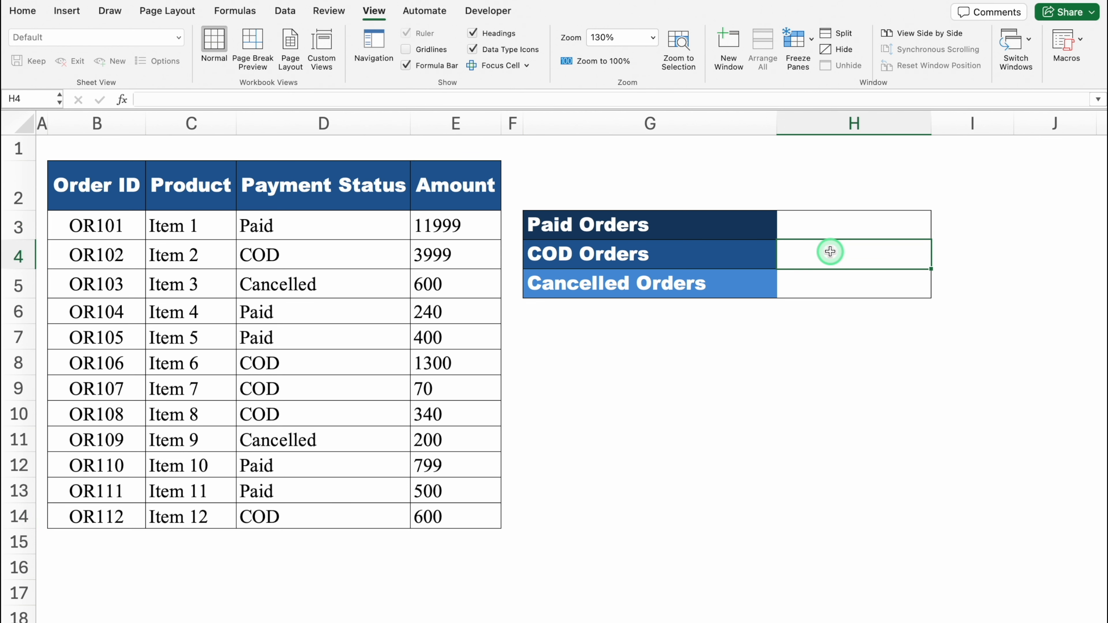
{"action": "left_click", "coordinate": [842, 281]}
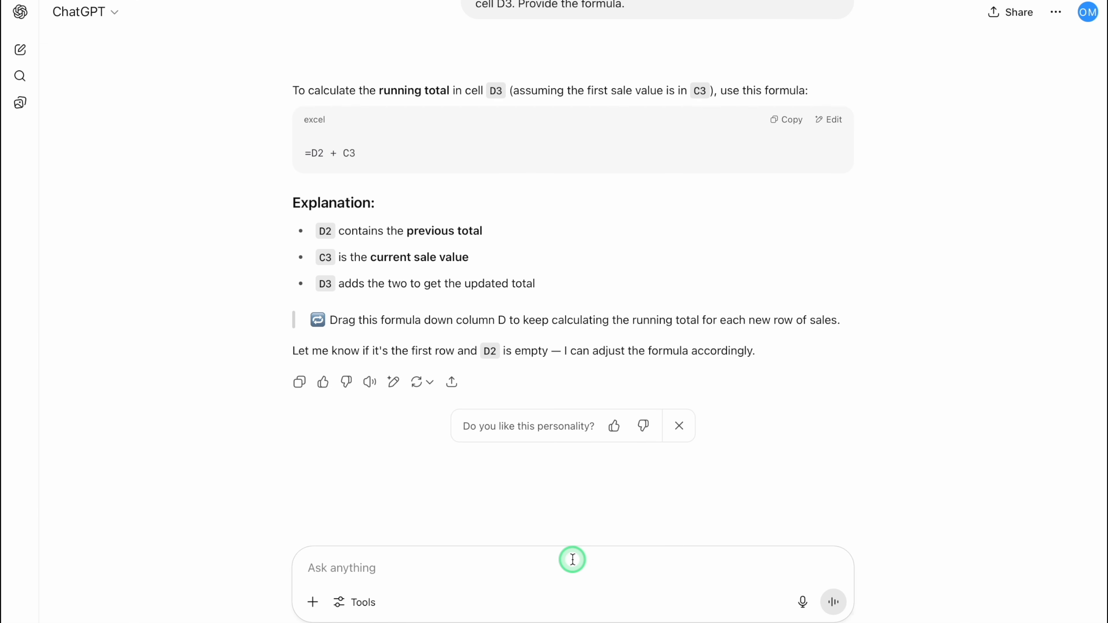
Ask ChatGPT for a formula that counts how many times "Paid" appears in column D, and copy the returned formula.
{"action": "left_click", "coordinate": [572, 560]}
{"action": "key", "text": "super+v"}
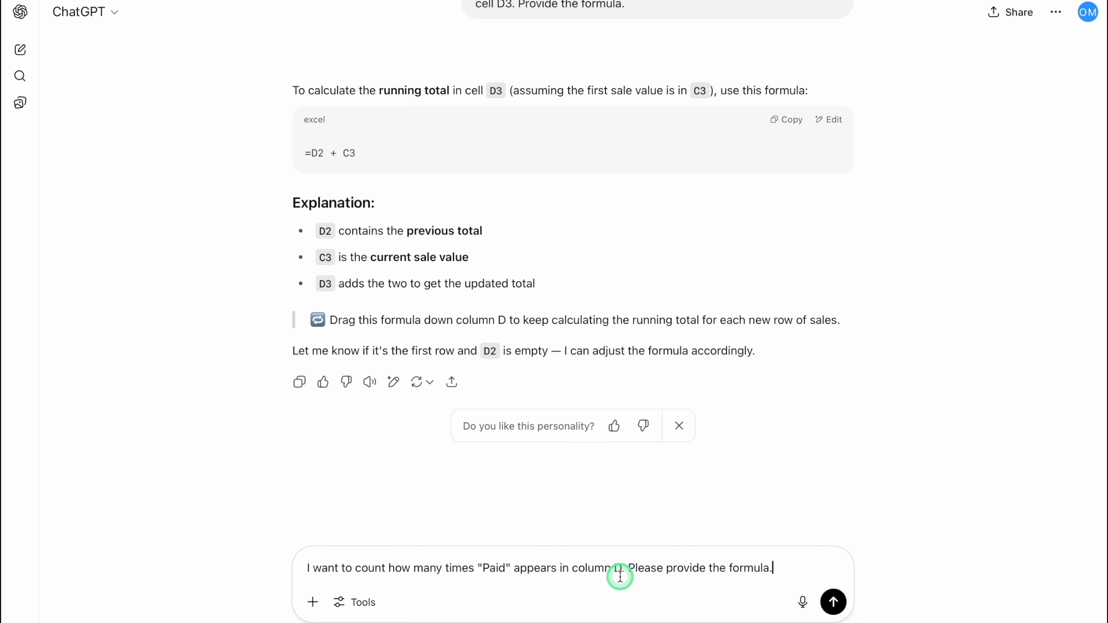
{"action": "key", "text": "Return"}
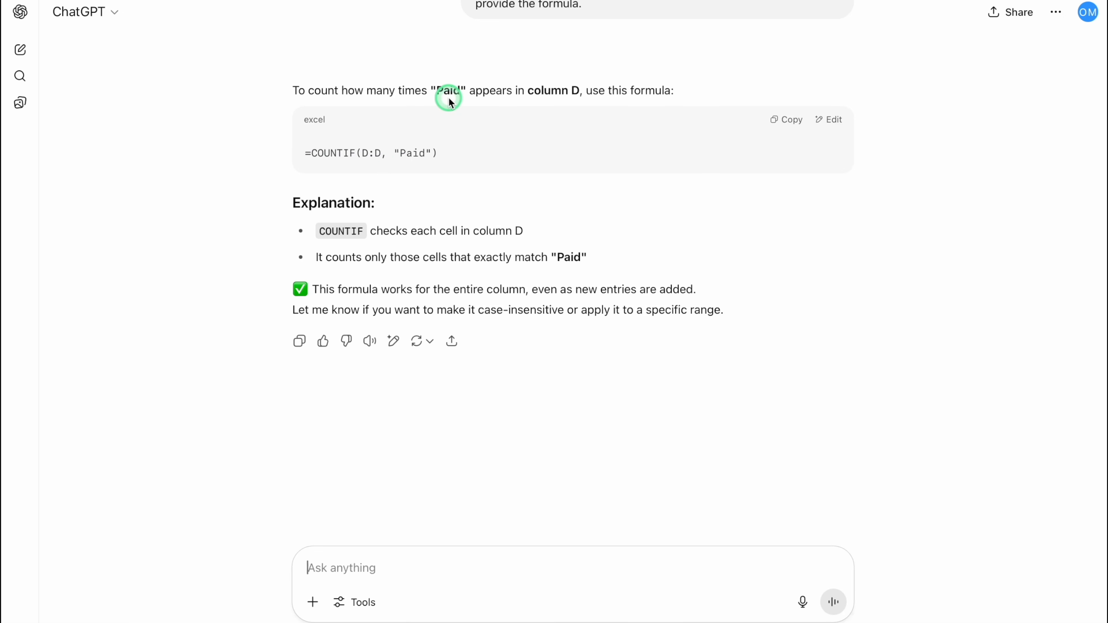
{"action": "left_click", "coordinate": [785, 119]}
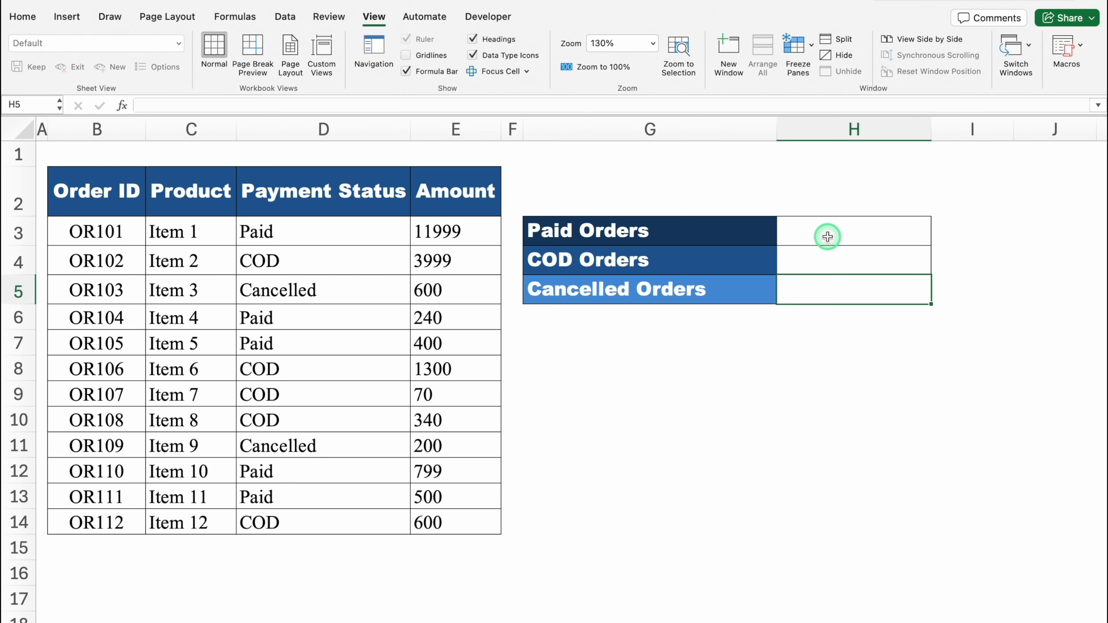
In the Excel orders sheet, paste =COUNTIF(D:D, "Paid") into H3 for Paid Orders and centre the result.
{"action": "left_click", "coordinate": [827, 236]}
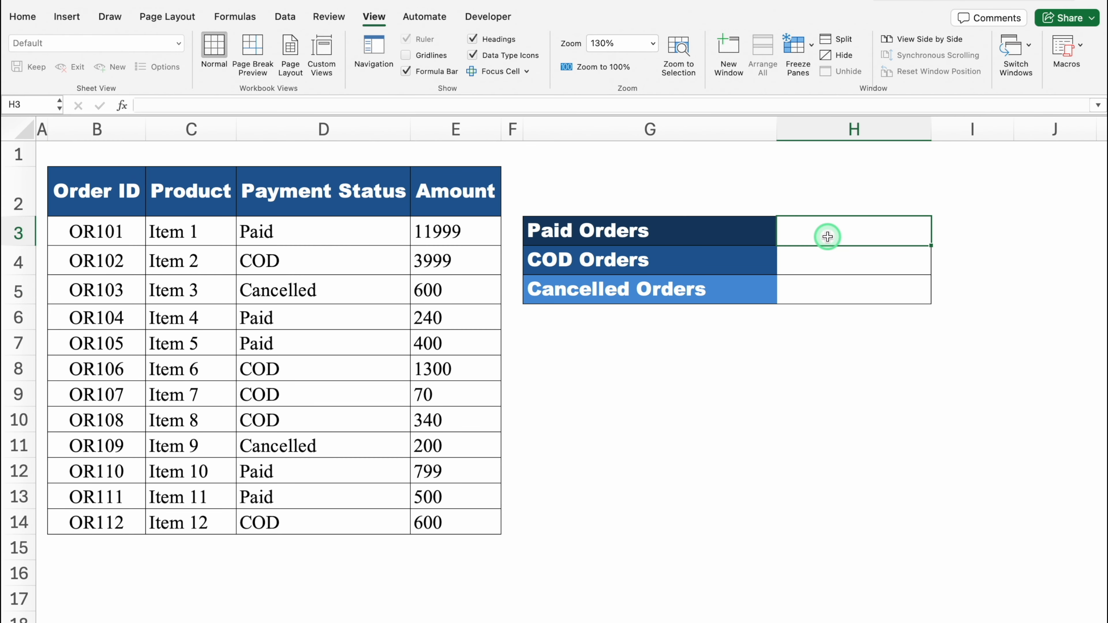
{"action": "key", "text": "super+v"}
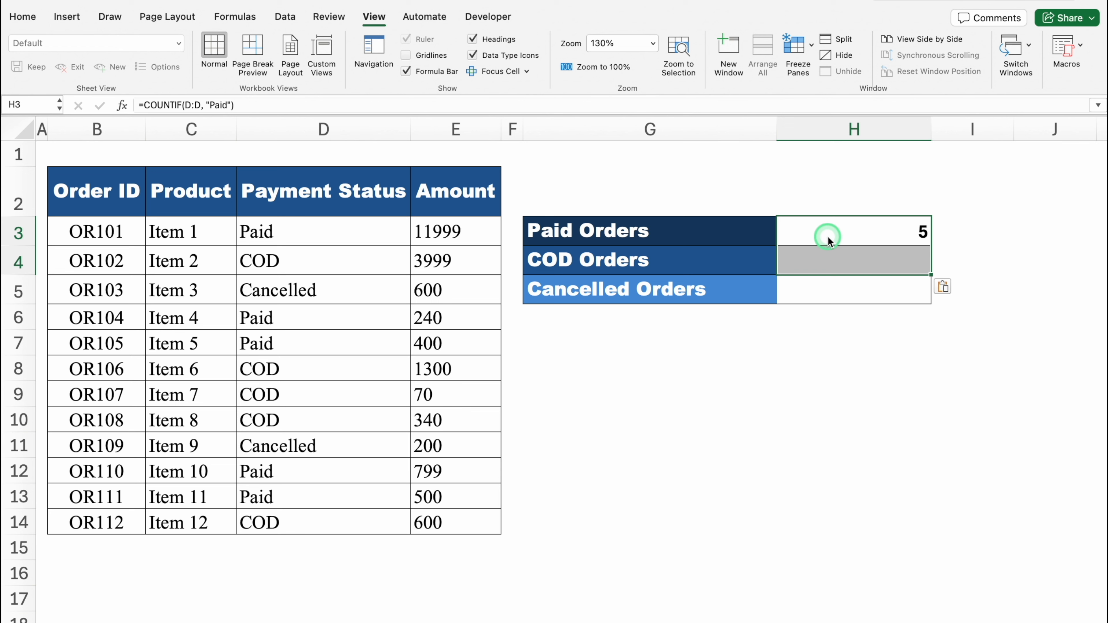
{"action": "left_click", "coordinate": [850, 231]}
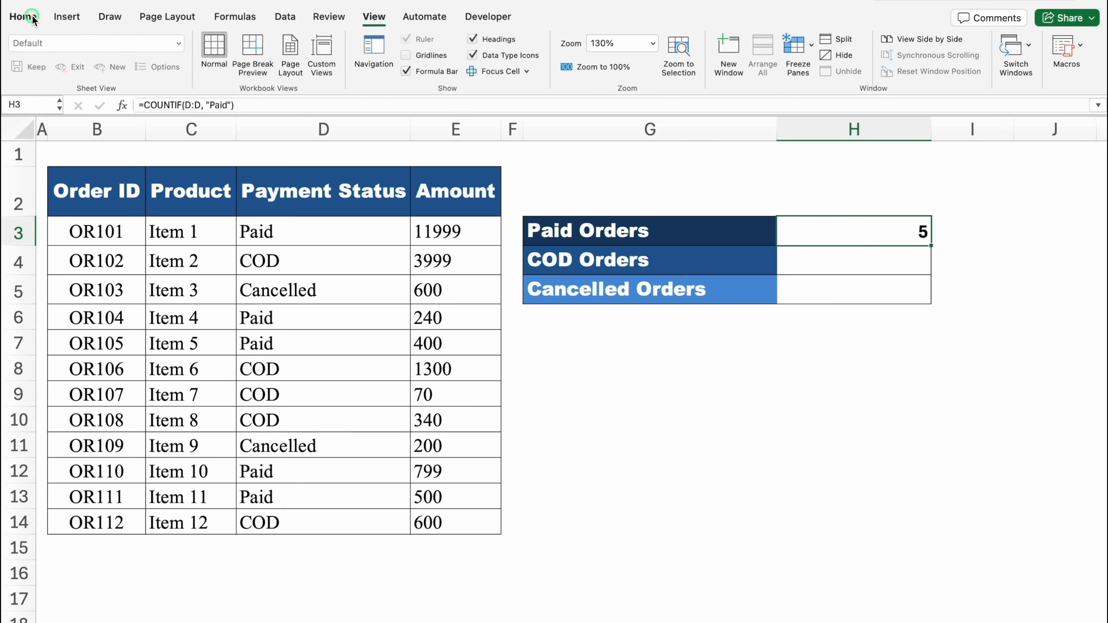
{"action": "left_click", "coordinate": [22, 16]}
{"action": "key", "text": "super+e"}
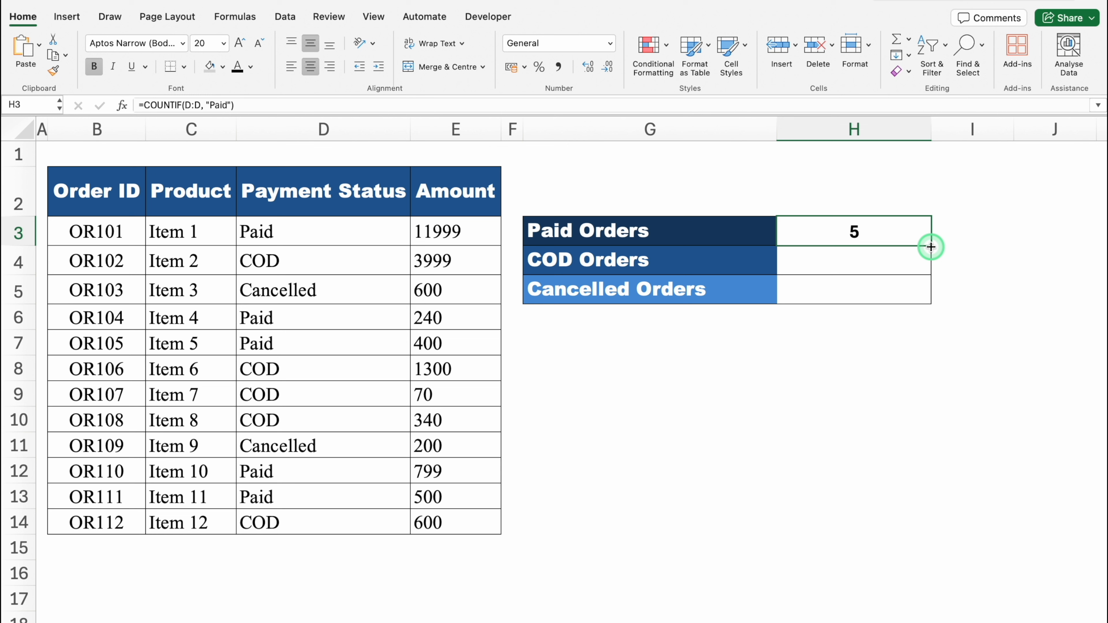
Fill the Paid Orders formula from H3 down to H5 and check the copied formulas.
{"action": "left_click_drag", "start_coordinate": [930, 247], "coordinate": [931, 297]}
{"action": "left_click", "coordinate": [883, 240]}
{"action": "left_click", "coordinate": [883, 250]}
{"action": "left_click", "coordinate": [889, 287]}
{"action": "left_click", "coordinate": [869, 261]}
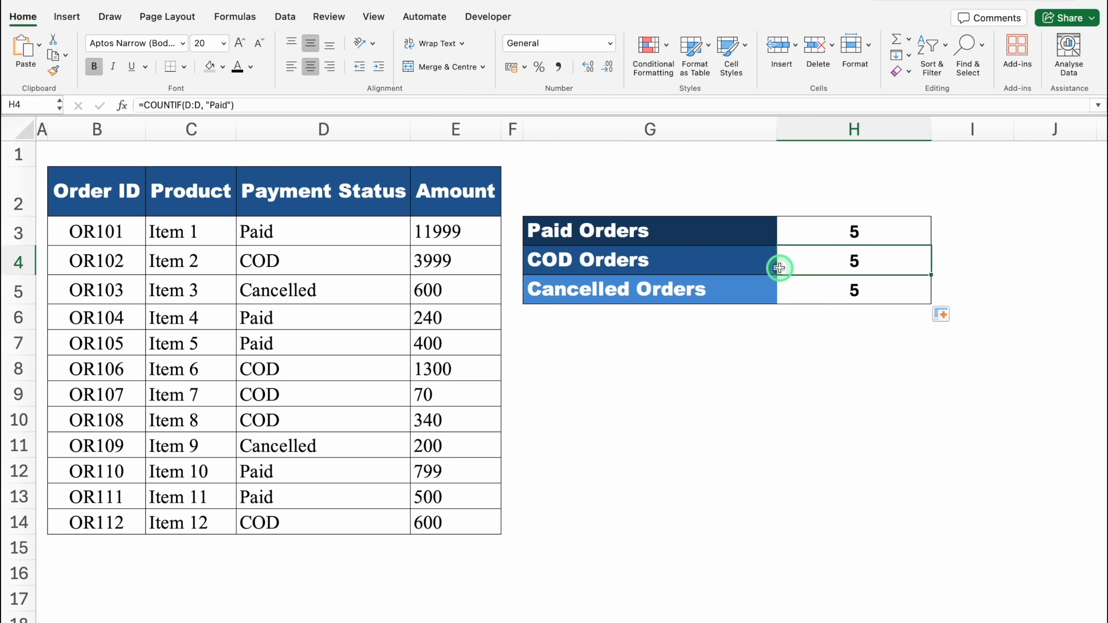
{"action": "left_click", "coordinate": [717, 262]}
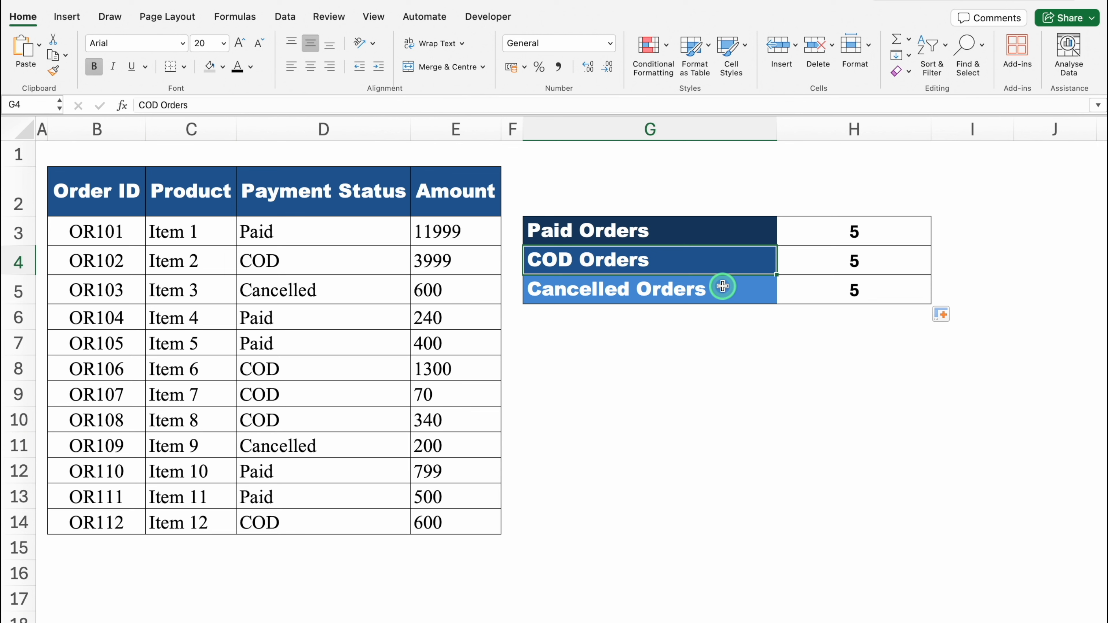
Change the criterion of the COD Orders formula in H4 so it reads =COUNTIF(D:D, "COD").
{"action": "double_click", "coordinate": [830, 261]}
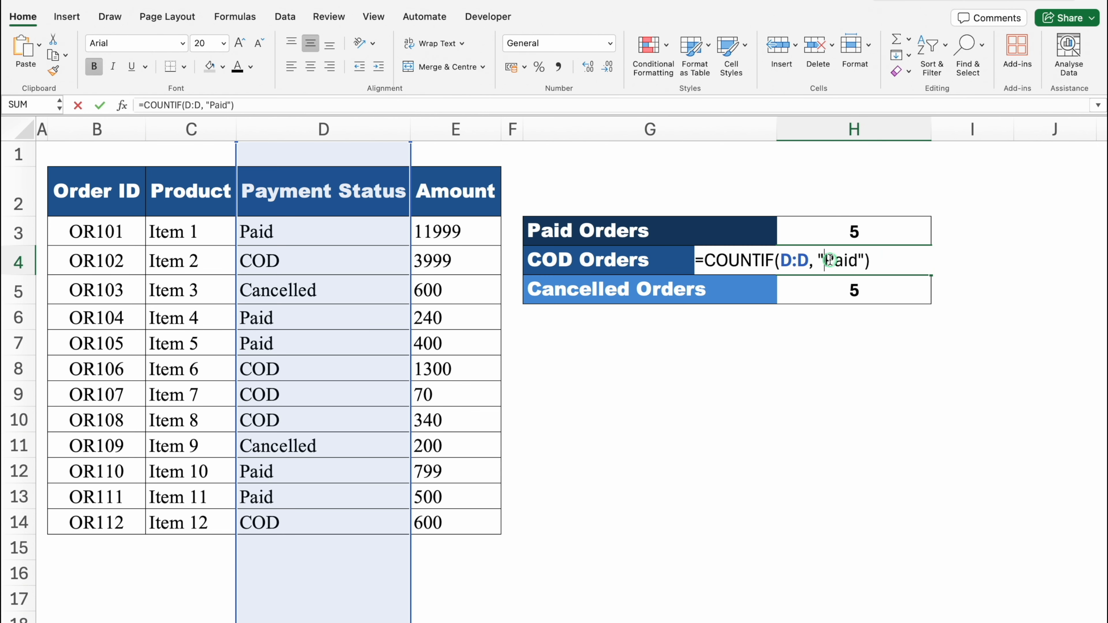
{"action": "left_click", "coordinate": [856, 261]}
{"action": "key", "text": "BackSpace"}
{"action": "key", "text": "BackSpace"}
{"action": "key", "text": "BackSpace"}
{"action": "key", "text": "BackSpace"}
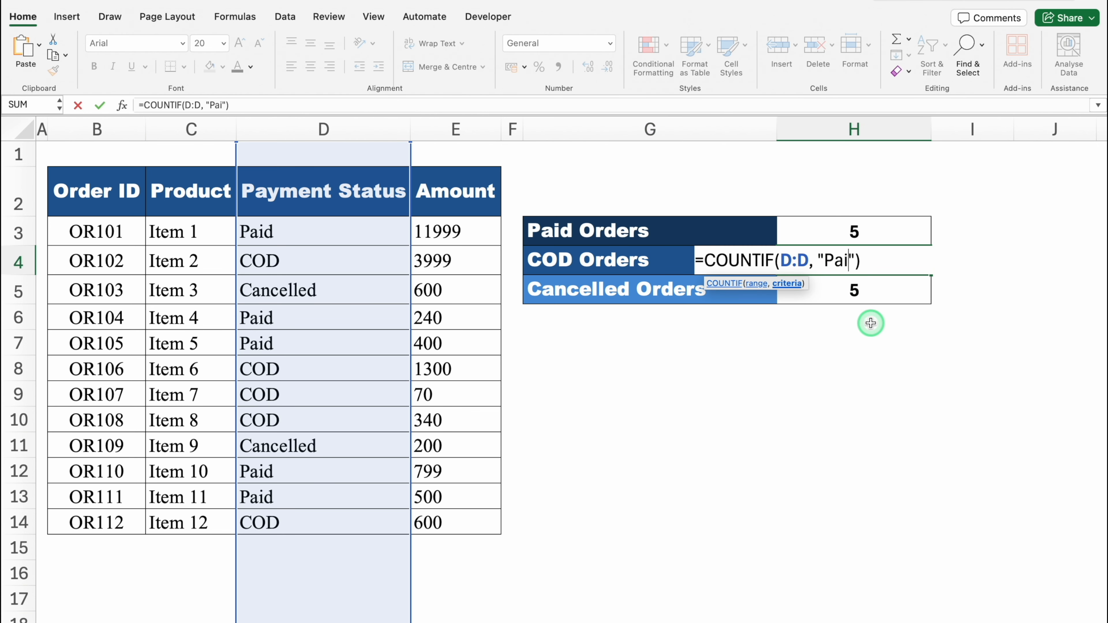
{"action": "type", "text": "COD"}
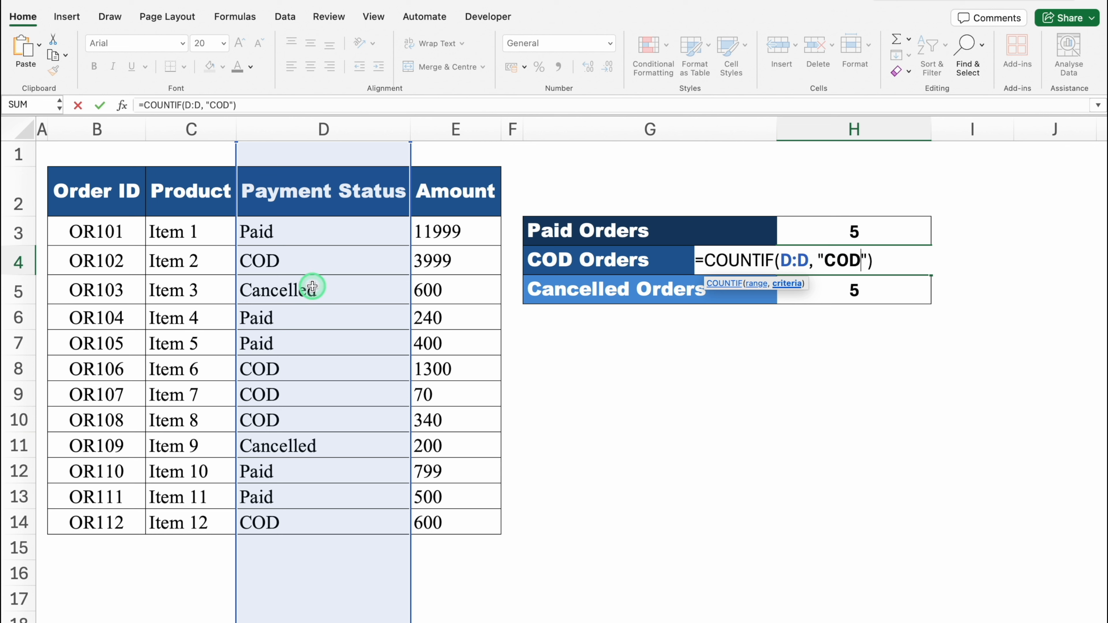
{"action": "key", "text": "Return"}
Test the counts by changing the payment status of Item 1 in D3 to COD.
{"action": "left_click", "coordinate": [826, 260]}
{"action": "left_click", "coordinate": [267, 234]}
{"action": "type", "text": "COD"}
{"action": "key", "text": "Return"}
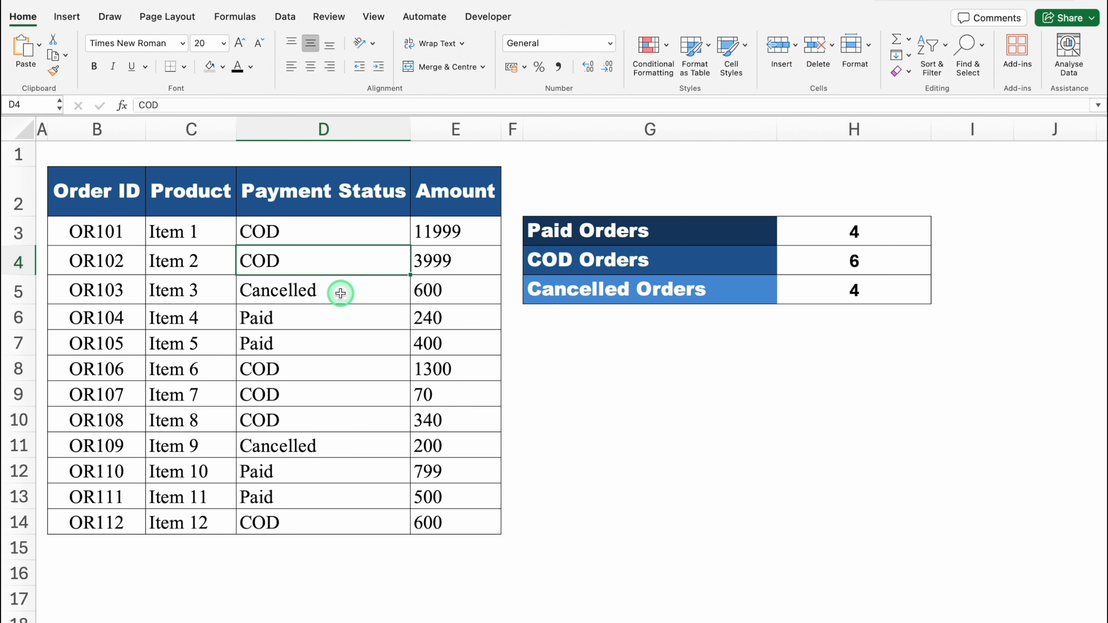
Set the criterion of the Cancelled Orders formula in H5 to "Cancelled" and review the counts in H3:H5.
{"action": "left_click", "coordinate": [873, 292]}
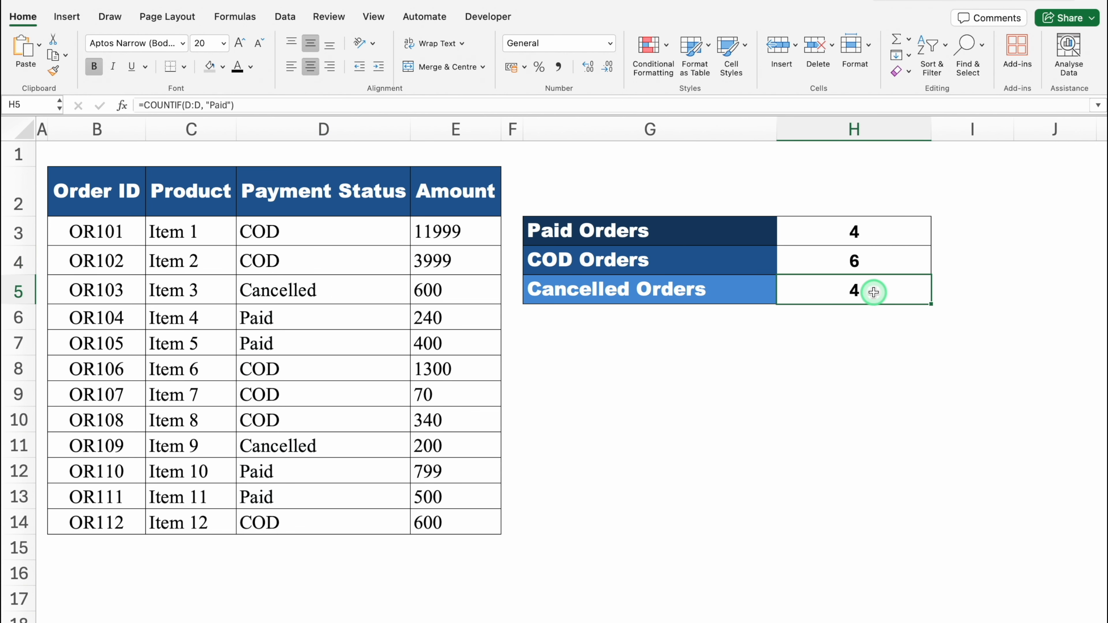
{"action": "double_click", "coordinate": [873, 292]}
{"action": "key", "text": "BackSpace"}
{"action": "key", "text": "BackSpace"}
{"action": "key", "text": "BackSpace"}
{"action": "key", "text": "BackSpace"}
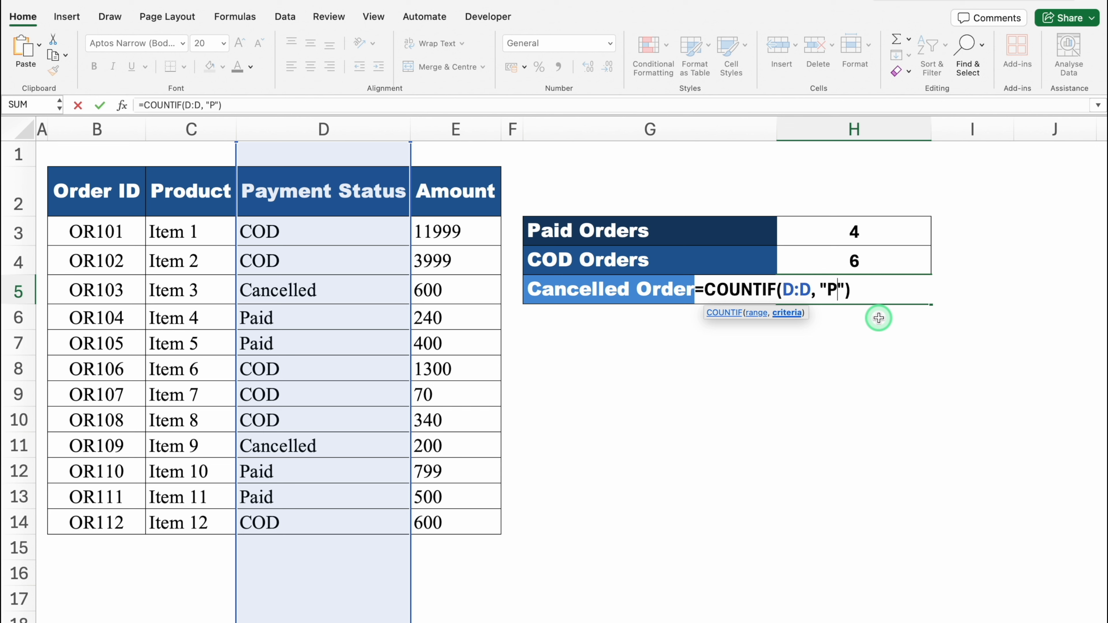
{"action": "type", "text": "Cancelled"}
{"action": "key", "text": "Return"}
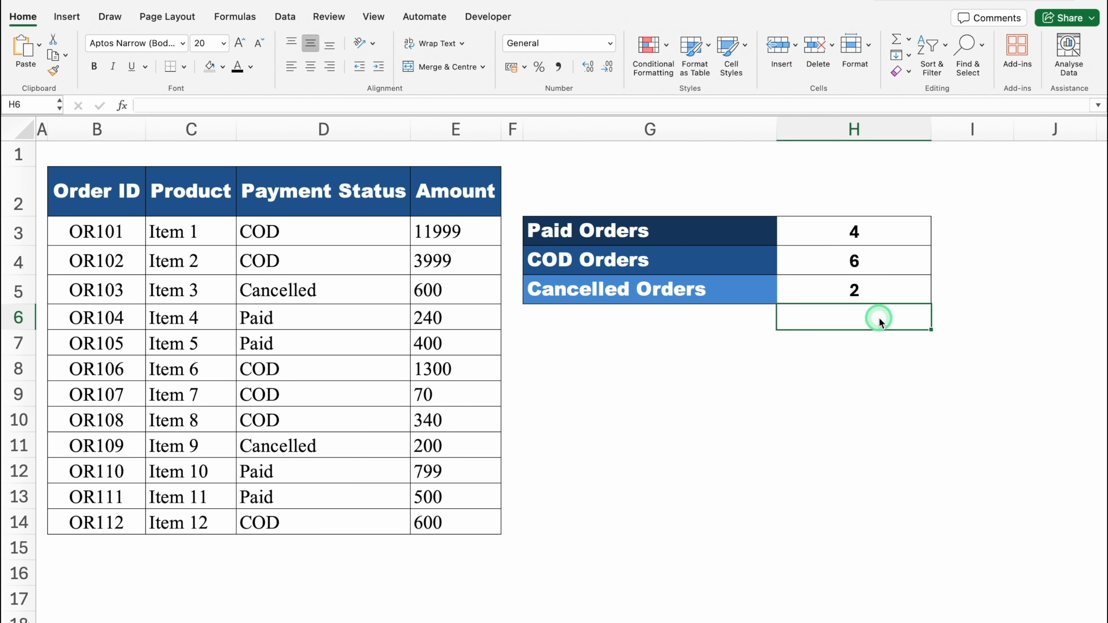
{"action": "left_click", "coordinate": [883, 288]}
{"action": "left_click_drag", "start_coordinate": [864, 231], "coordinate": [877, 284]}
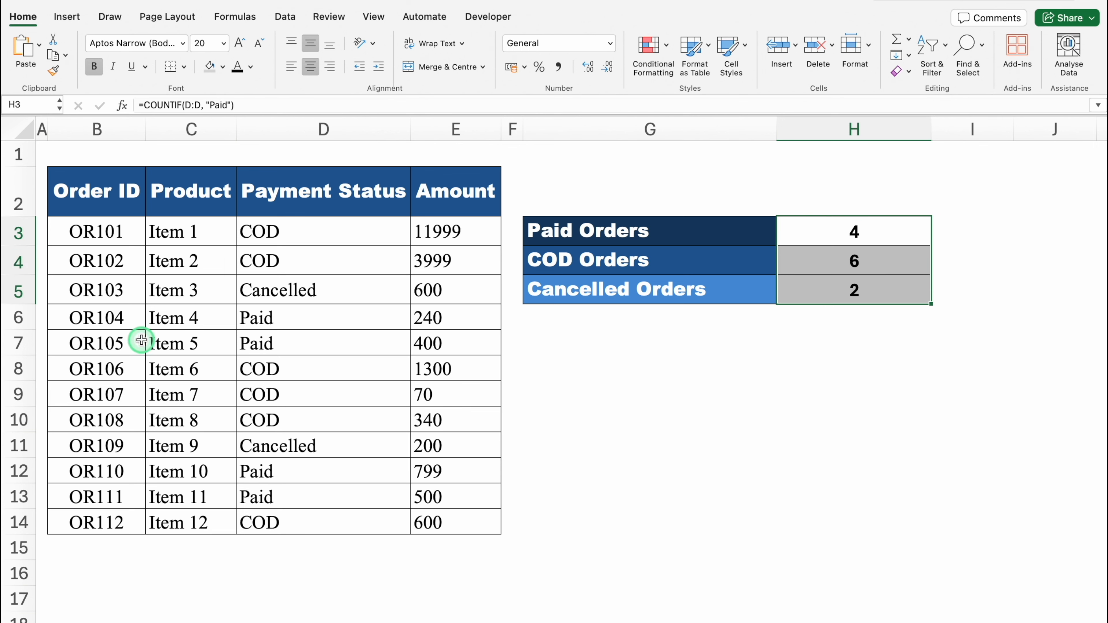
{"action": "left_click", "coordinate": [614, 469]}
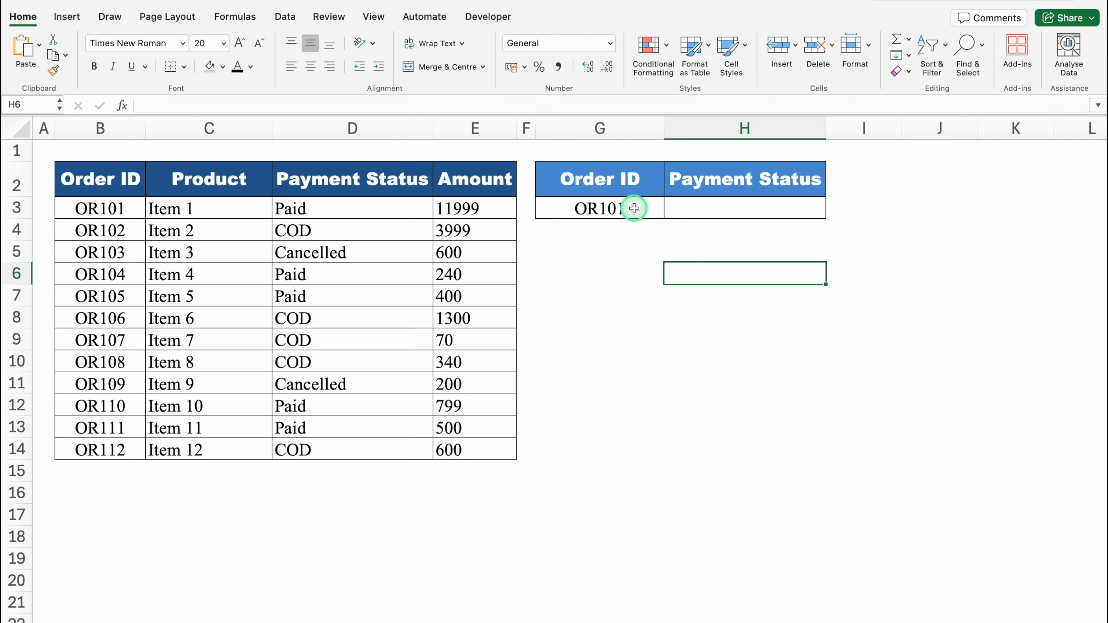
In the payment status lookup sheet, set the Order ID in G3 to that of the Item 5 order.
{"action": "left_click", "coordinate": [716, 207]}
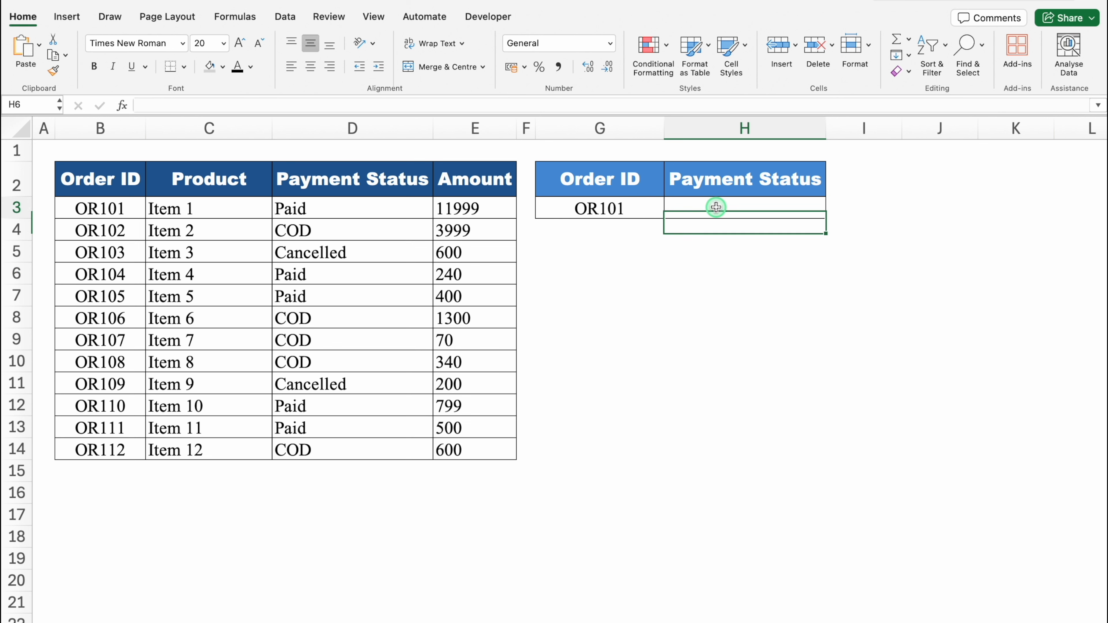
{"action": "left_click", "coordinate": [635, 207]}
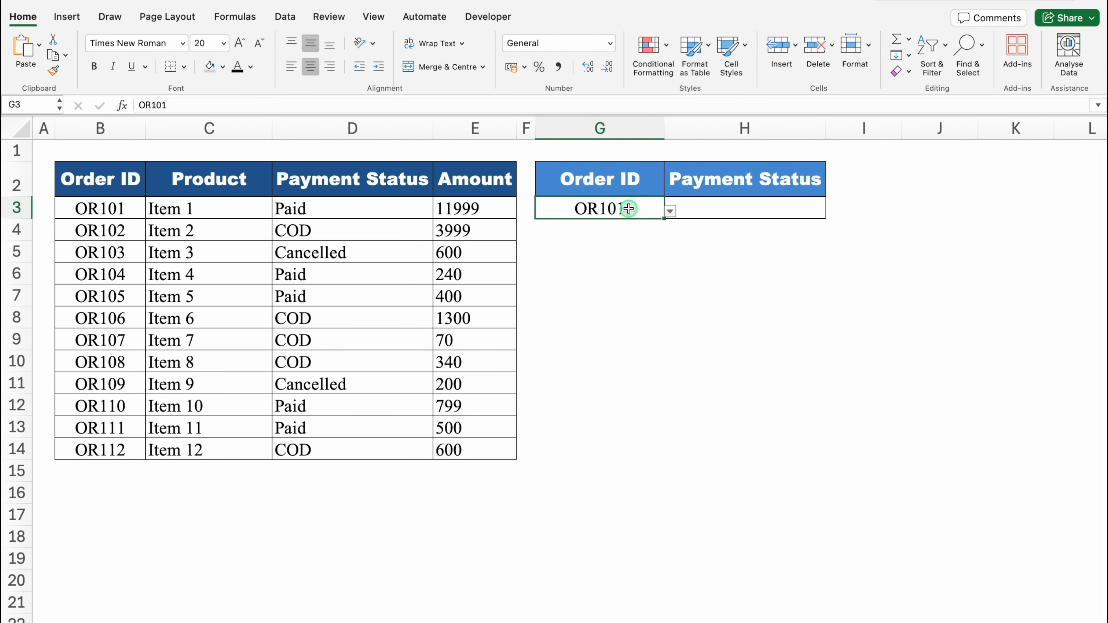
{"action": "left_click", "coordinate": [671, 212]}
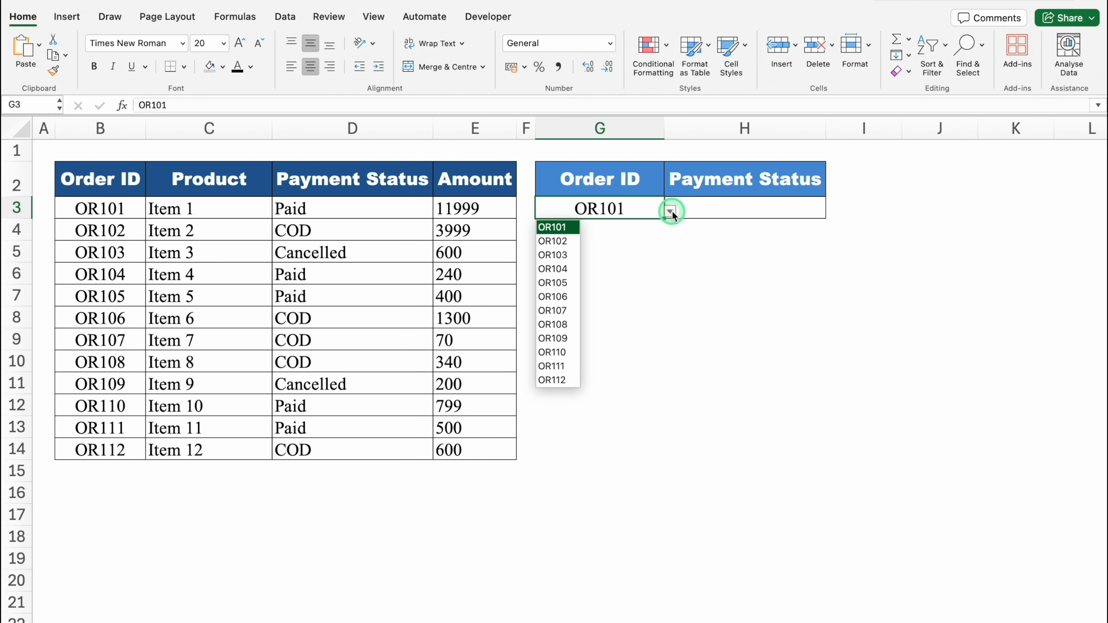
{"action": "left_click", "coordinate": [573, 283]}
{"action": "left_click", "coordinate": [717, 211]}
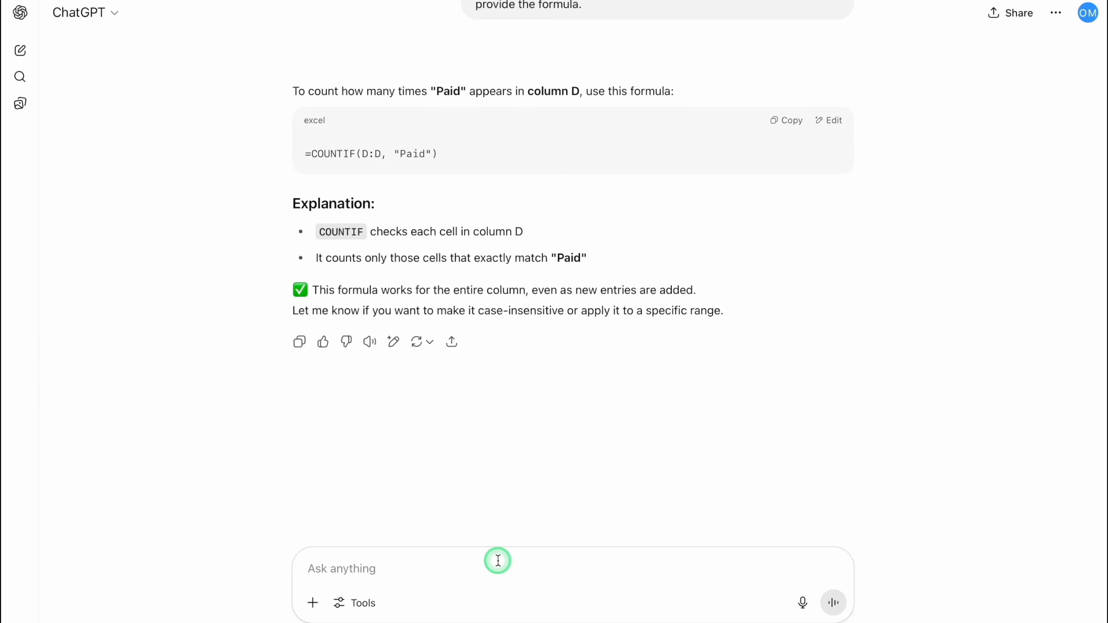
Ask ChatGPT for a formula showing in C18 the Payment Status for the Order ID in B18 from B2:E14, and copy it.
{"action": "key", "text": "ctrl+v"}
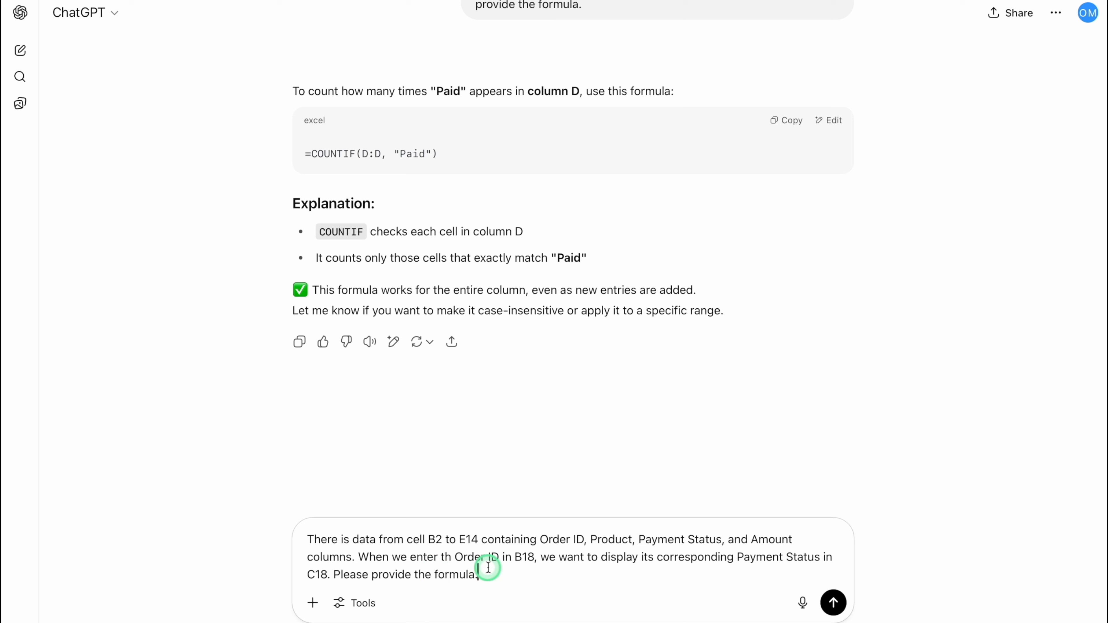
{"action": "left_click", "coordinate": [452, 558]}
{"action": "type", "text": "e"}
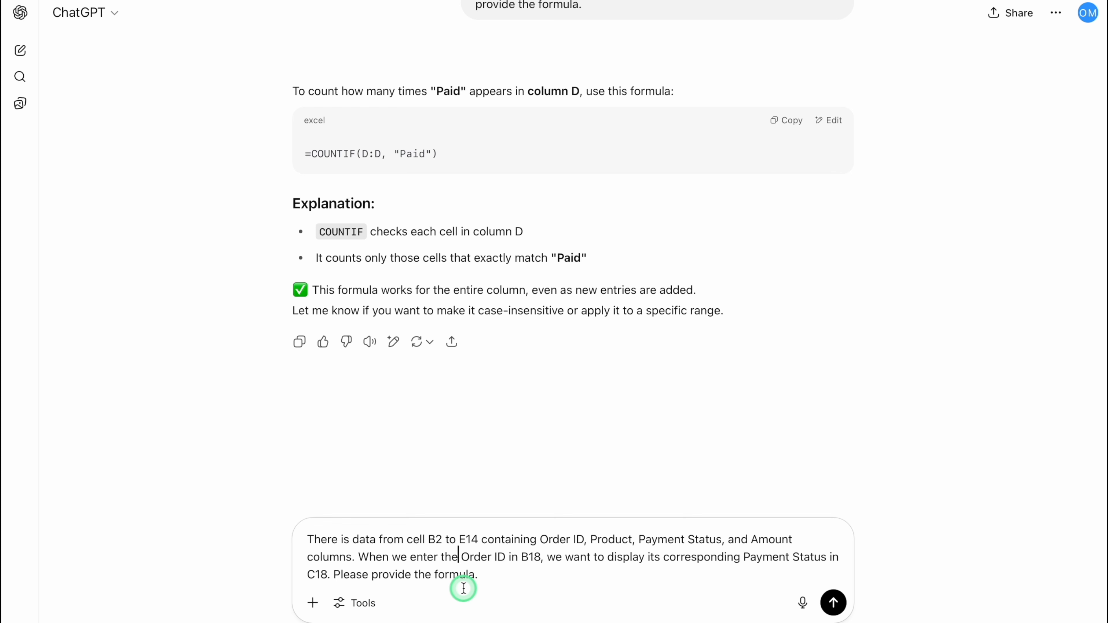
{"action": "key", "text": "Return"}
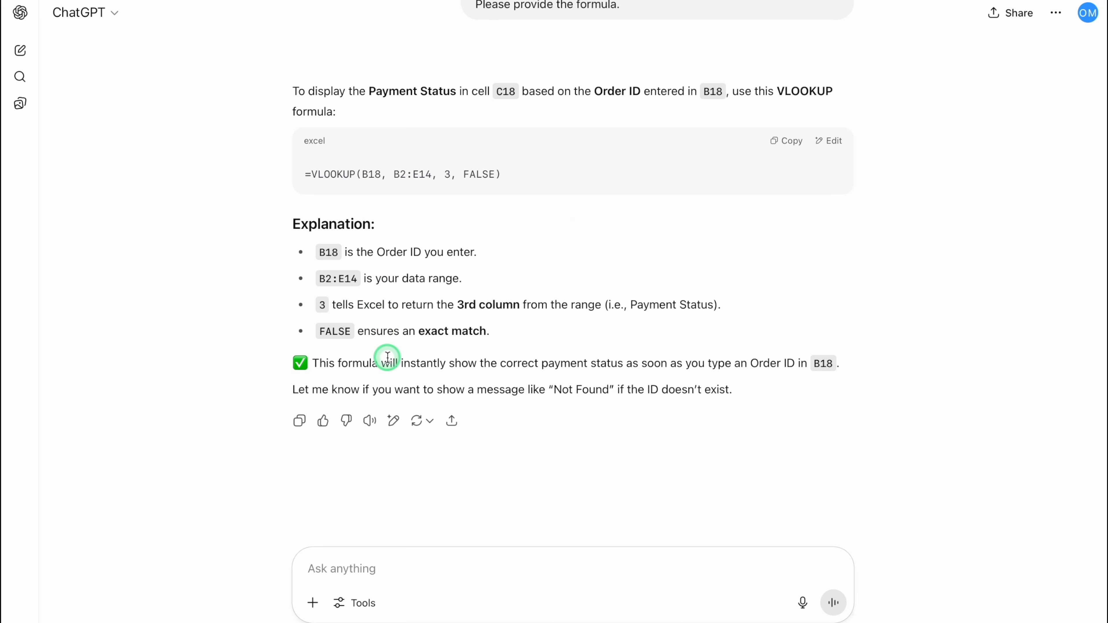
{"action": "left_click", "coordinate": [786, 141]}
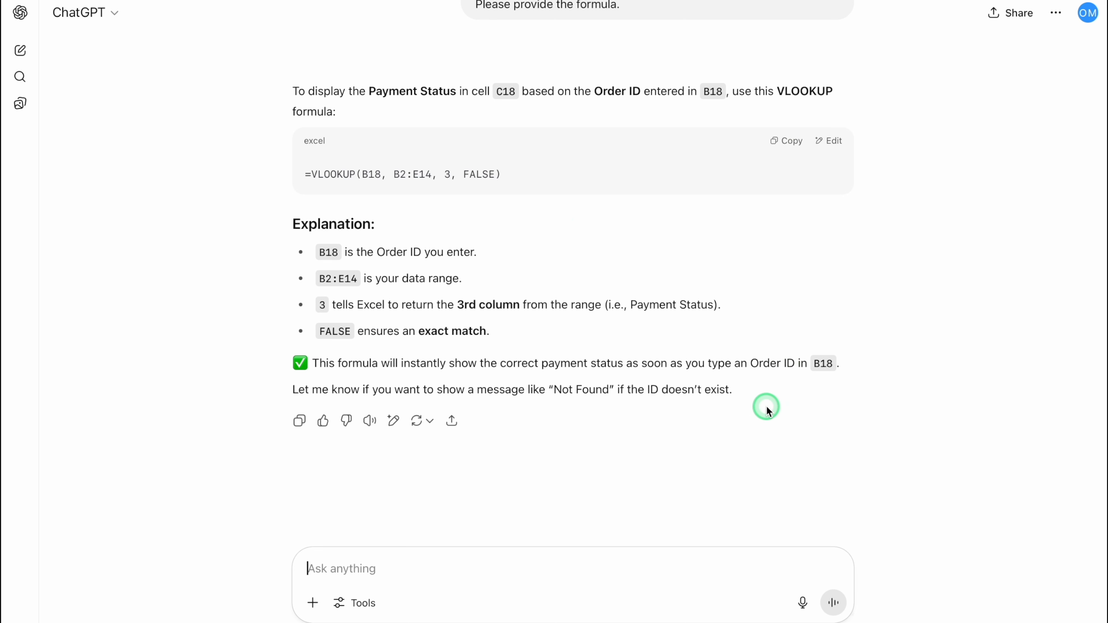
Back in the Excel lookup sheet, enter the copied formula =VLOOKUP(B18, B2:E14, 3, FALSE) in H3.
{"action": "double_click", "coordinate": [723, 204]}
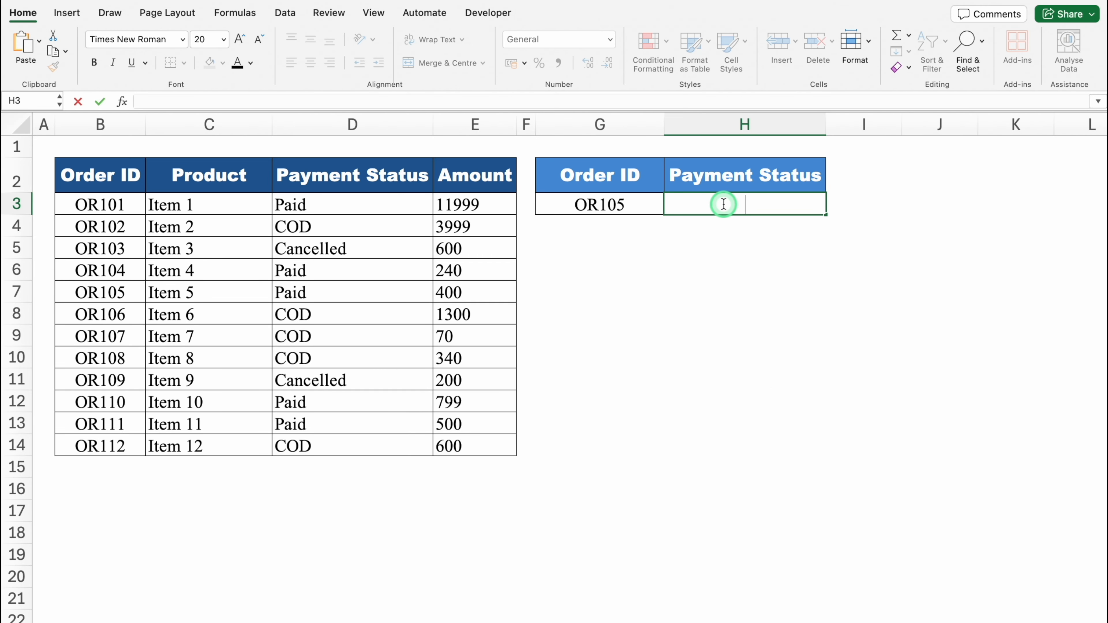
{"action": "key", "text": "super+v"}
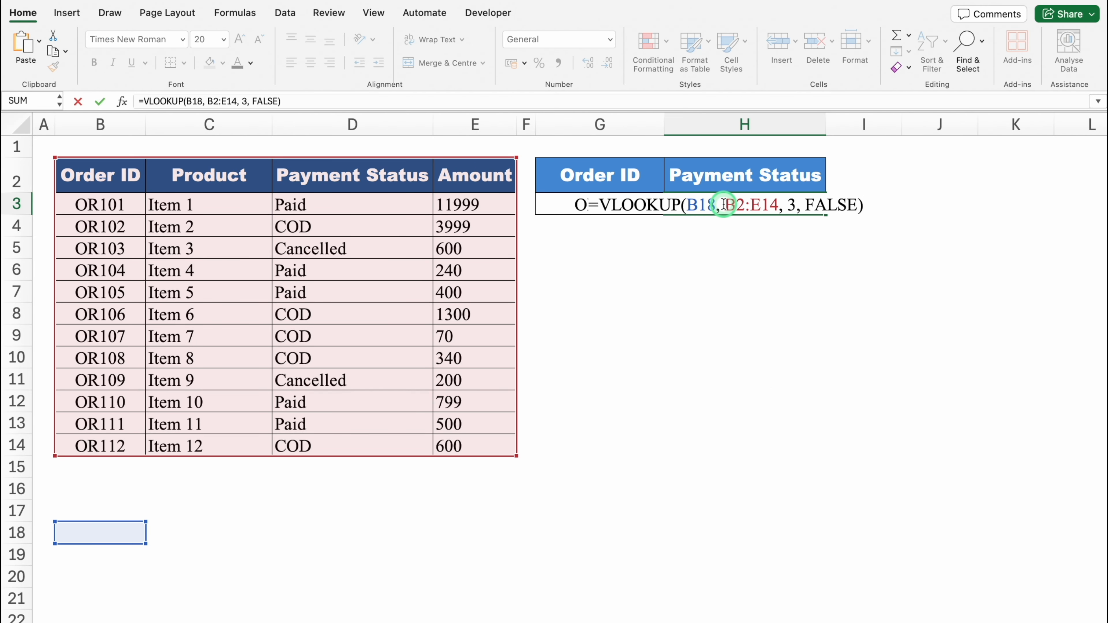
{"action": "key", "text": "Return"}
{"action": "left_click", "coordinate": [733, 211]}
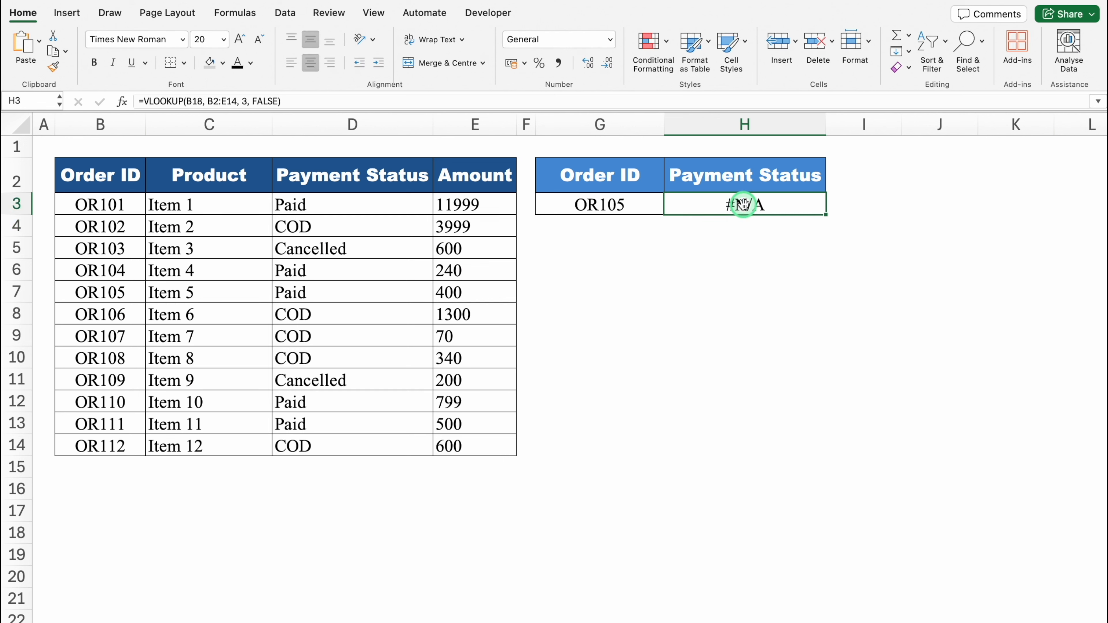
Replace the lookup value in the H3 VLOOKUP formula with G3 and check the result against the Item 5 row.
{"action": "double_click", "coordinate": [744, 204]}
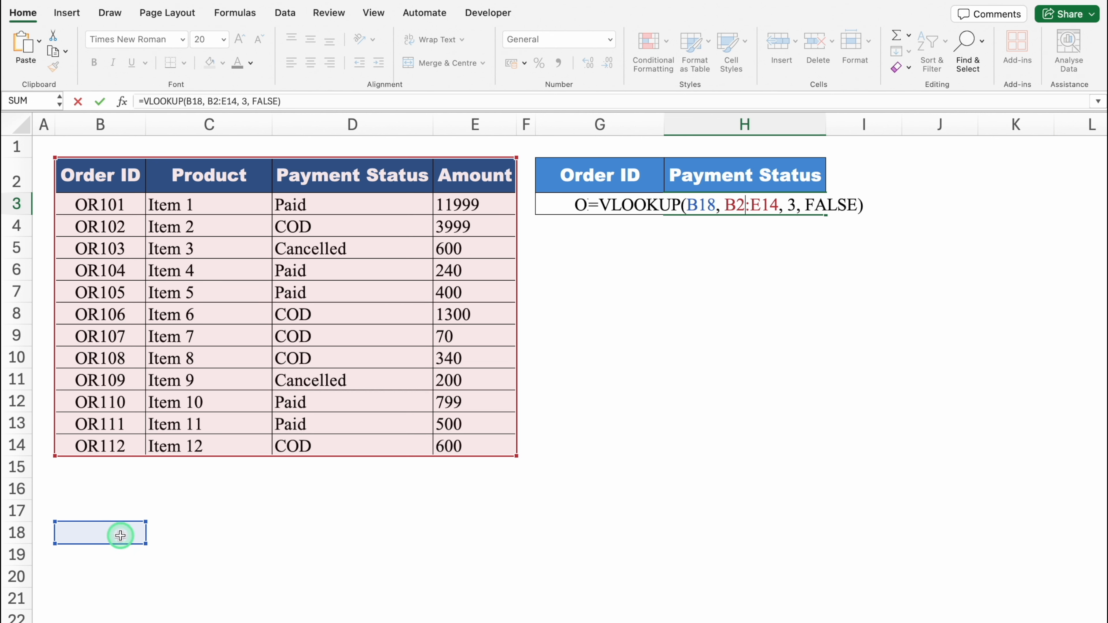
{"action": "left_click", "coordinate": [716, 205]}
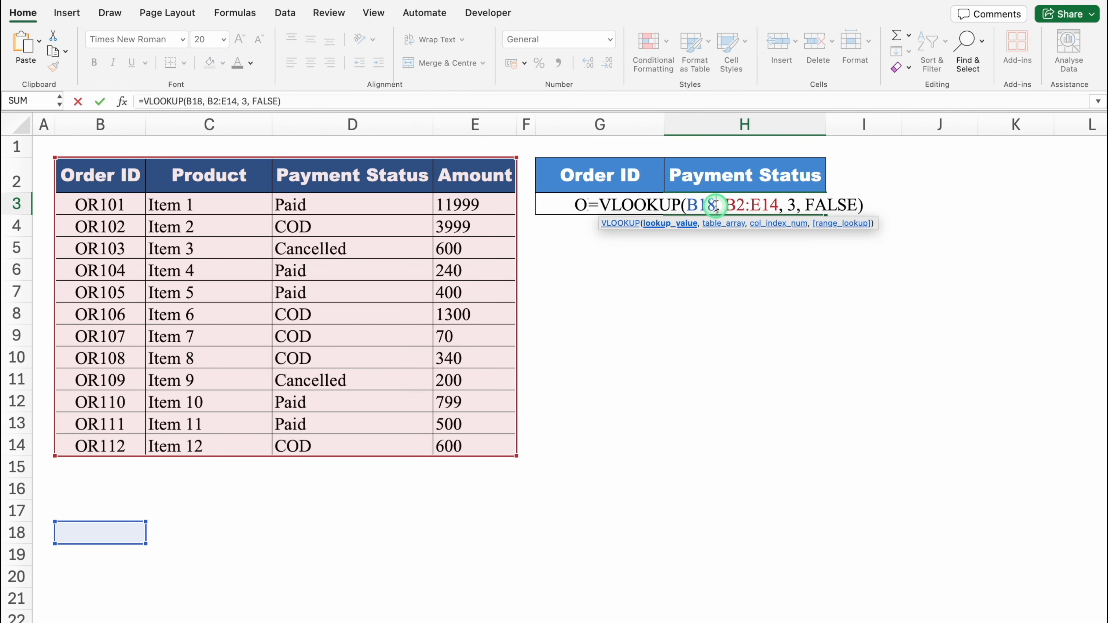
{"action": "key", "text": "BackSpace"}
{"action": "key", "text": "BackSpace"}
{"action": "key", "text": "BackSpace"}
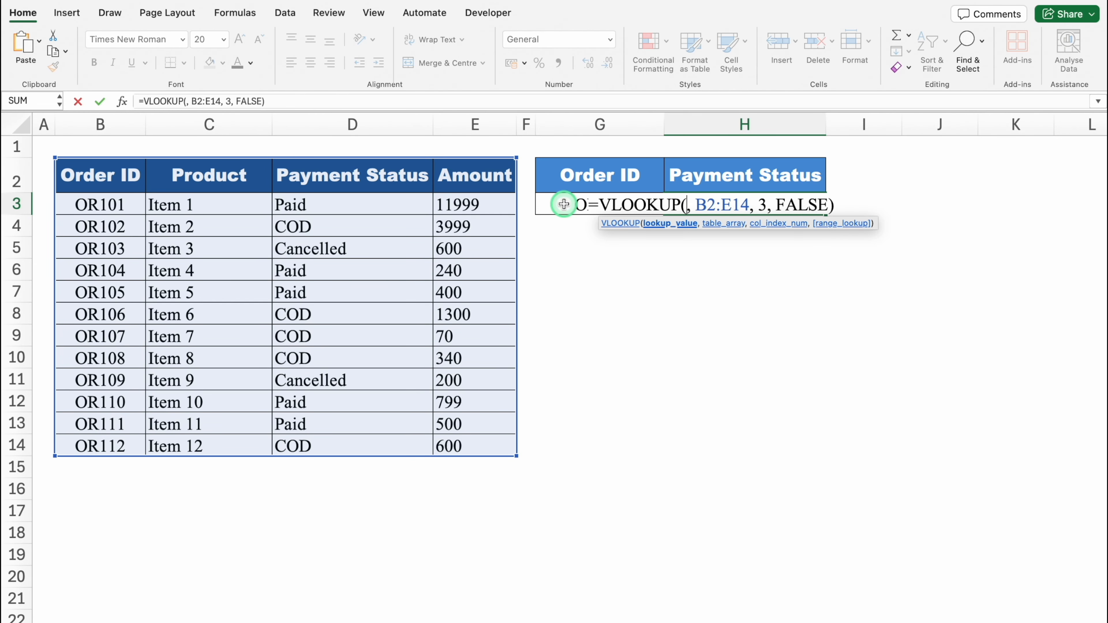
{"action": "left_click", "coordinate": [564, 204]}
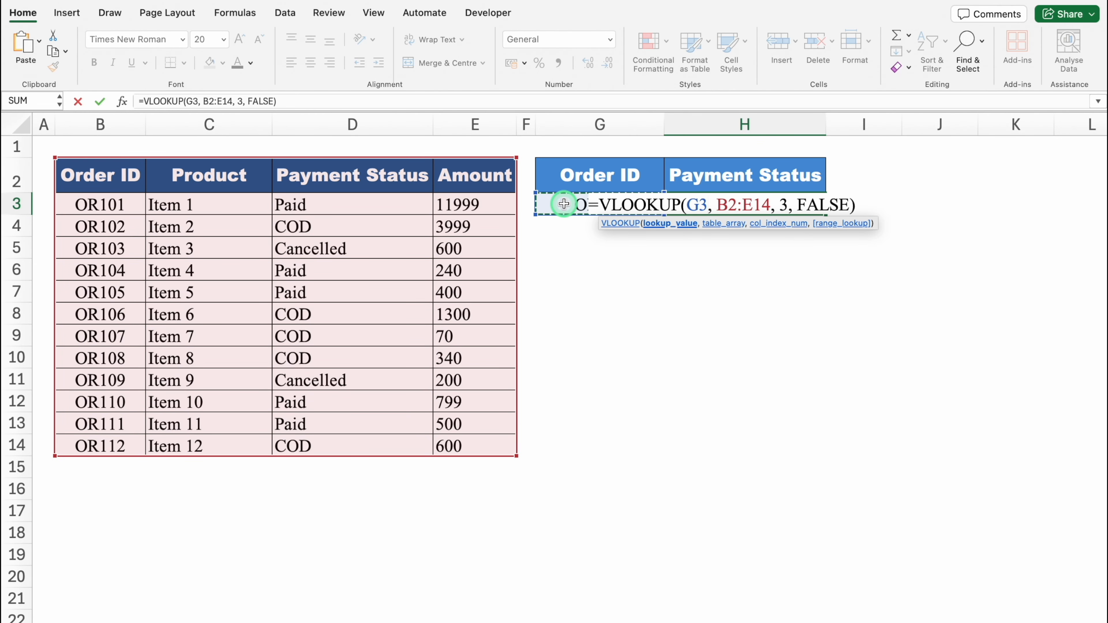
{"action": "key", "text": "Return"}
{"action": "left_click", "coordinate": [564, 203]}
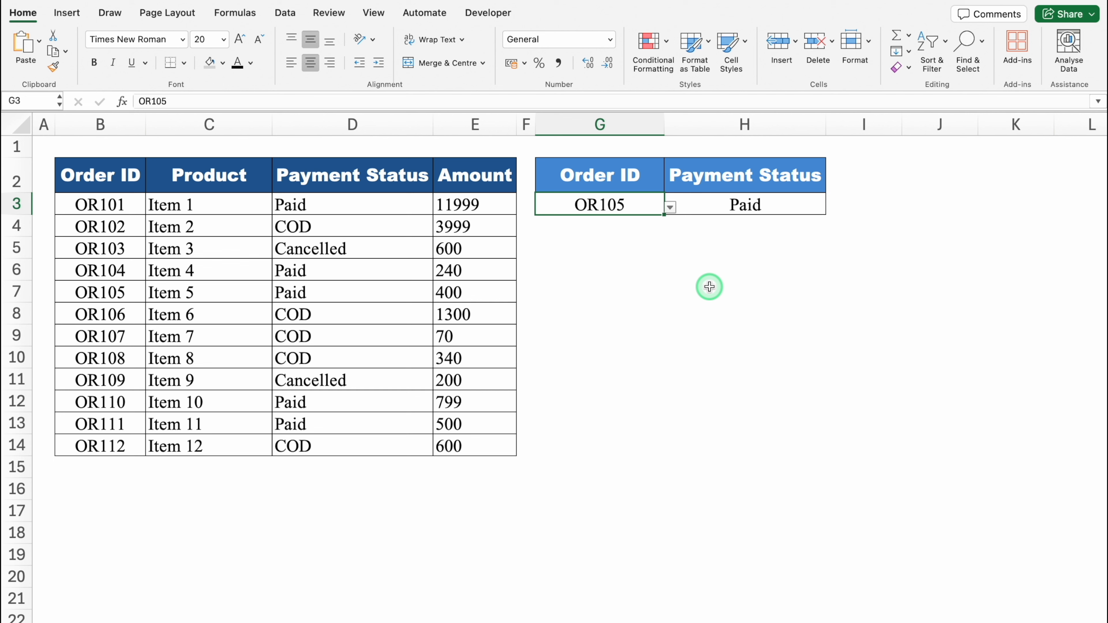
{"action": "left_click_drag", "start_coordinate": [116, 289], "coordinate": [345, 288]}
{"action": "left_click", "coordinate": [112, 224]}
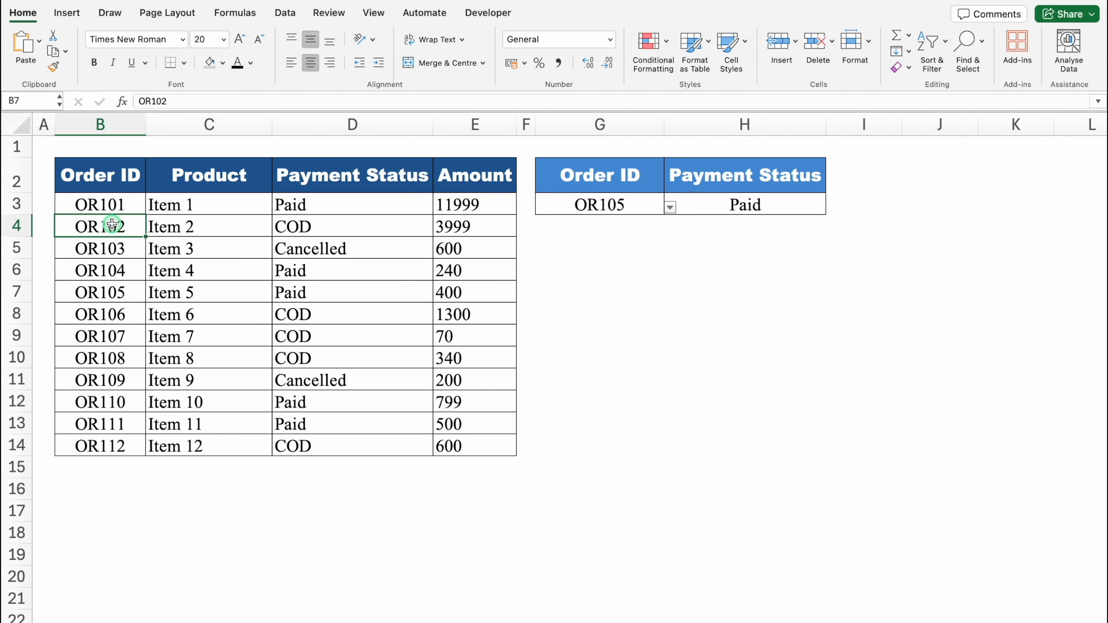
Pick another Order ID in G3 to test the payment status lookup in H3.
{"action": "left_click", "coordinate": [319, 230]}
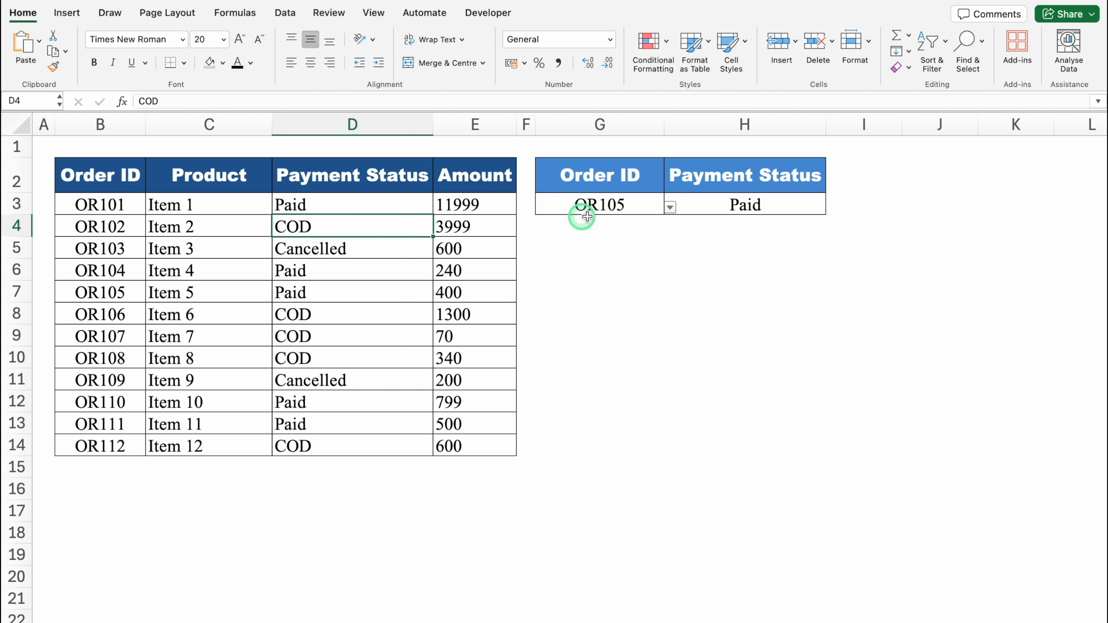
{"action": "left_click", "coordinate": [631, 199]}
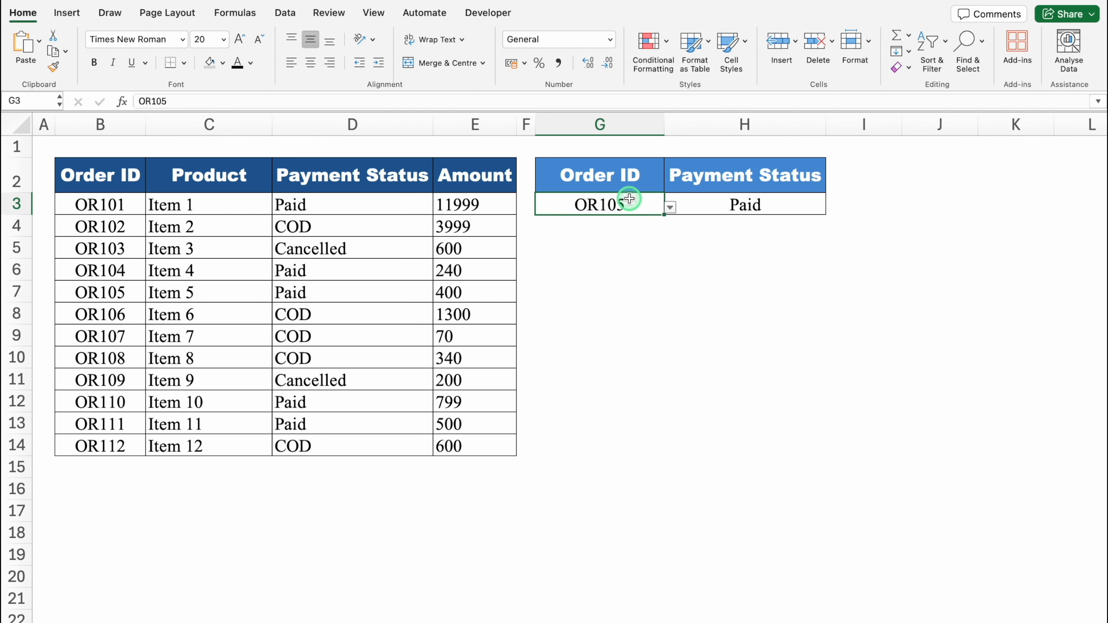
{"action": "left_click", "coordinate": [670, 207]}
{"action": "left_click", "coordinate": [562, 238]}
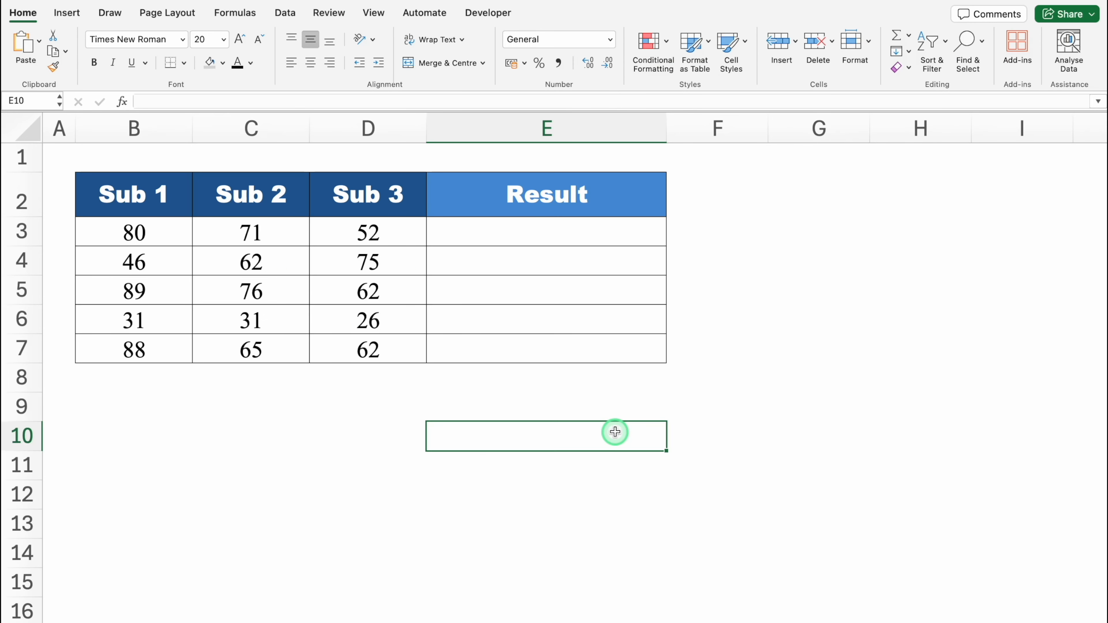
For the Result column, ask ChatGPT for a formula writing 'Pass' when B3, C3 and D3 are each >=40, otherwise 'Fail', and copy it.
{"action": "left_click", "coordinate": [582, 402]}
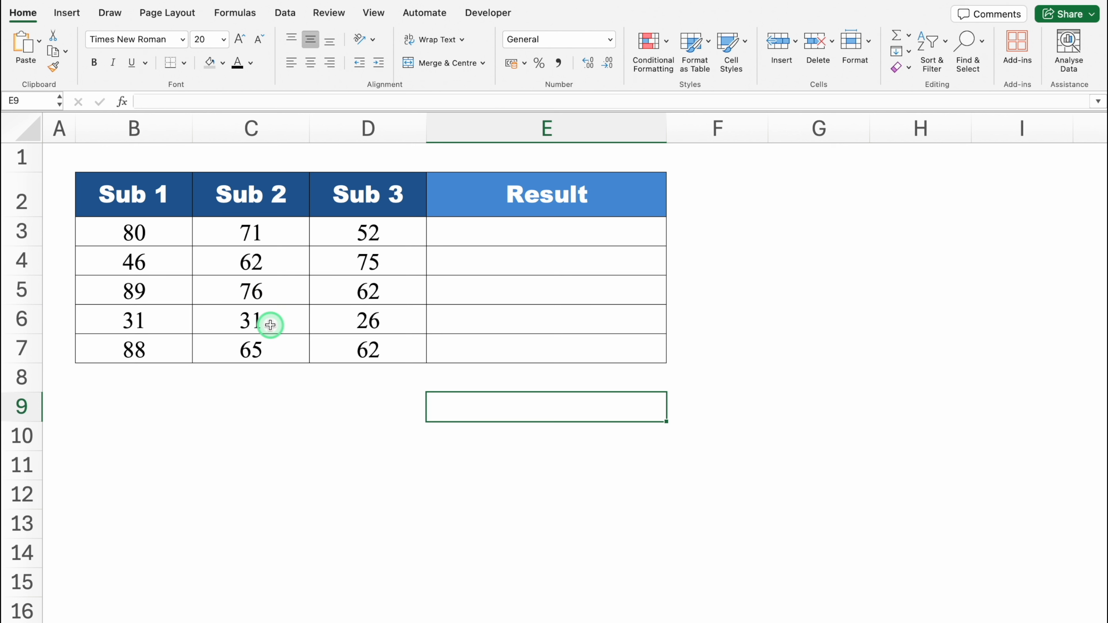
{"action": "left_click", "coordinate": [484, 231]}
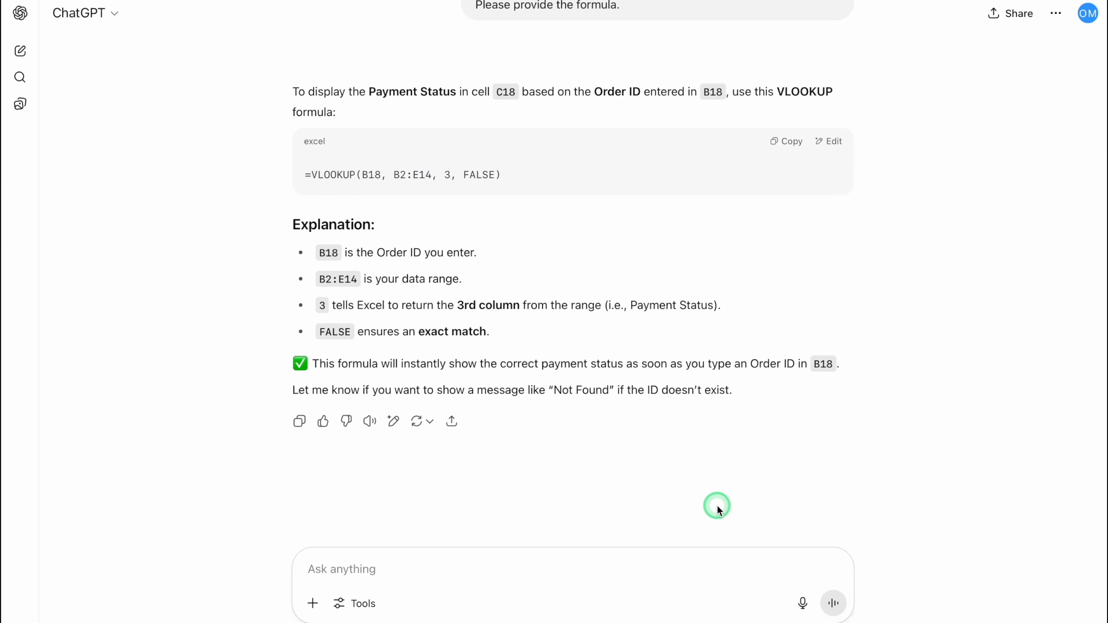
{"action": "key", "text": "ctrl+v"}
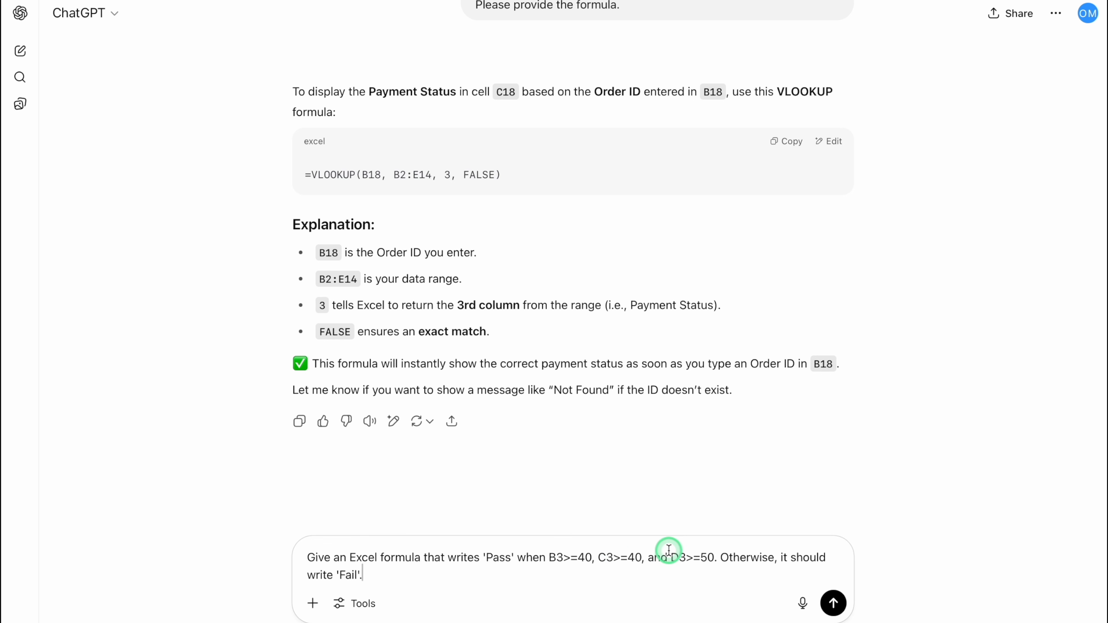
{"action": "left_click", "coordinate": [707, 558]}
{"action": "key", "text": "BackSpace"}
{"action": "type", "text": "4"}
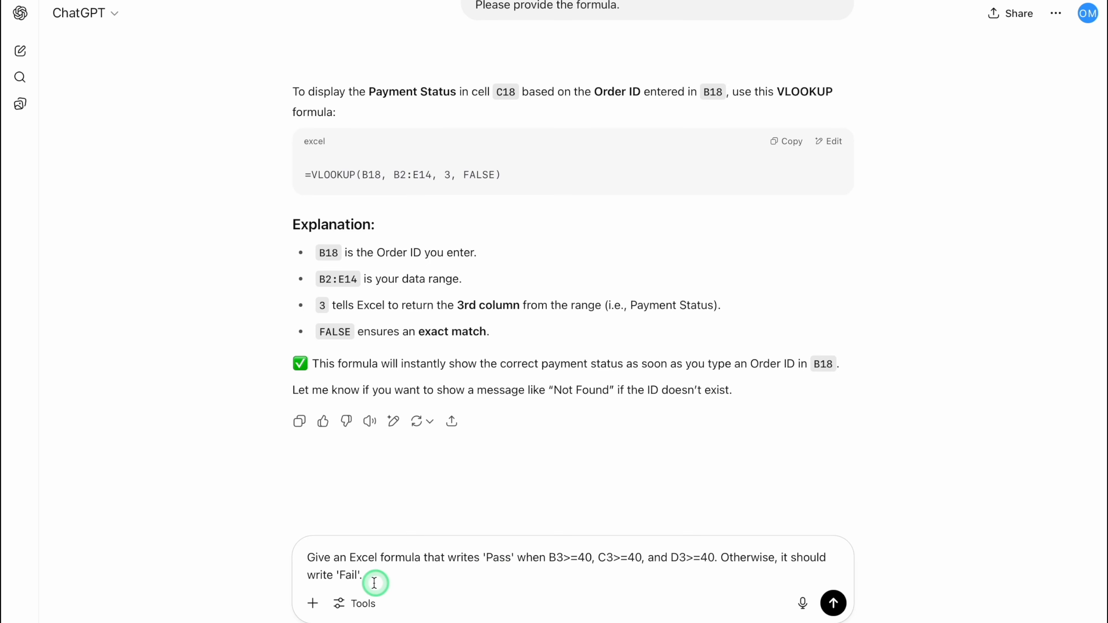
{"action": "key", "text": "Return"}
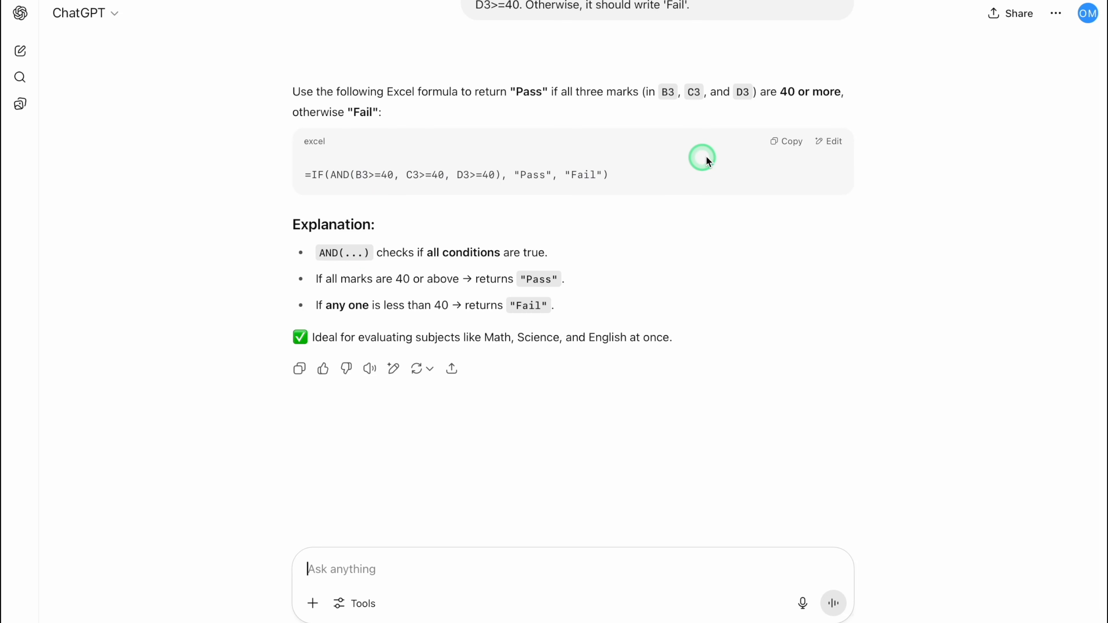
{"action": "left_click", "coordinate": [792, 142]}
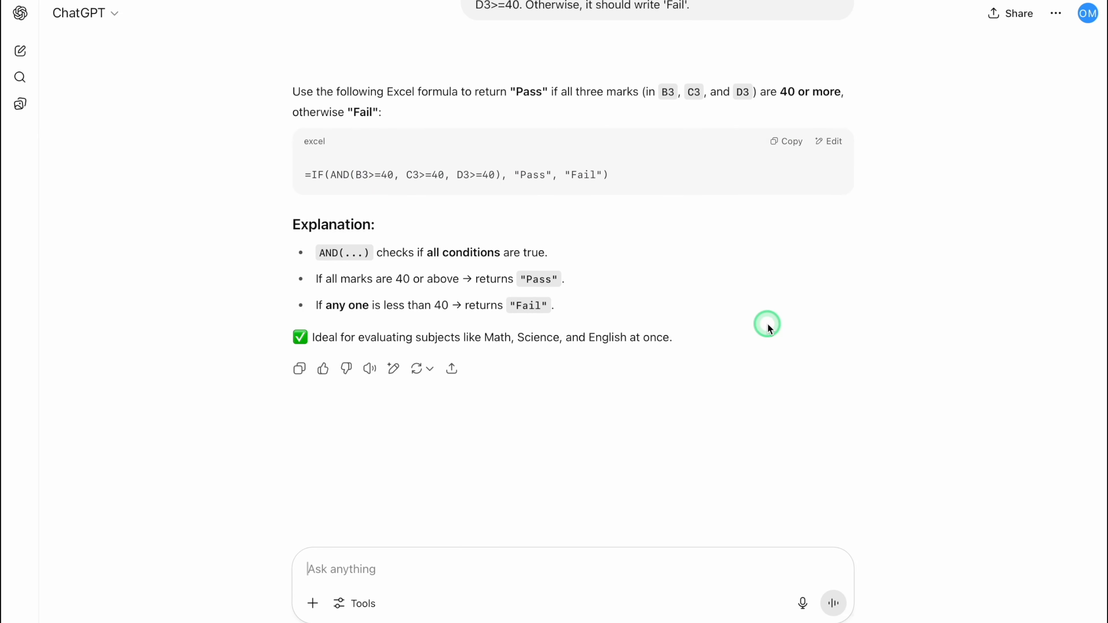
Back in the Excel marks sheet, enter the copied formula =IF(AND(B3>=40, C3>=40, D3>=40), "Pass", "Fail") in E3.
{"action": "left_click", "coordinate": [540, 235]}
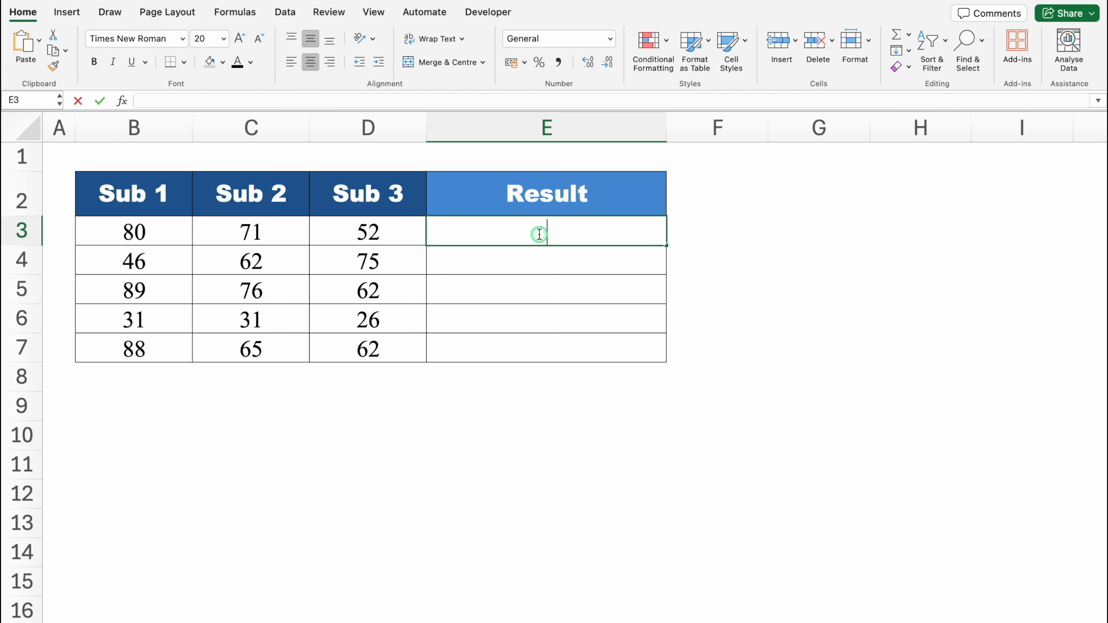
{"action": "double_click", "coordinate": [564, 235]}
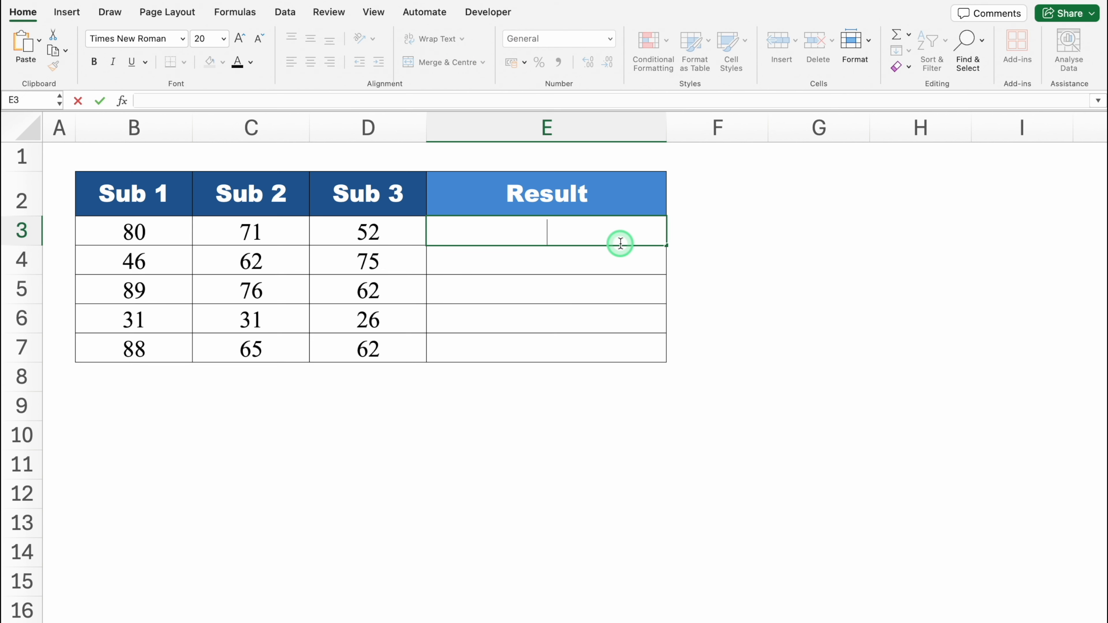
{"action": "key", "text": "super+v"}
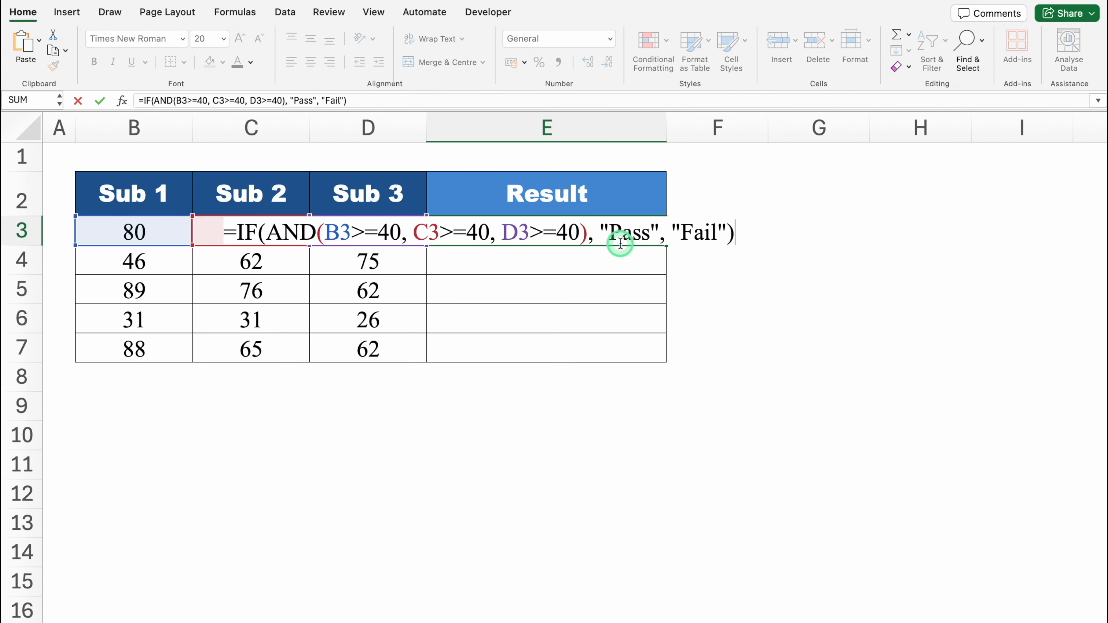
{"action": "key", "text": "Return"}
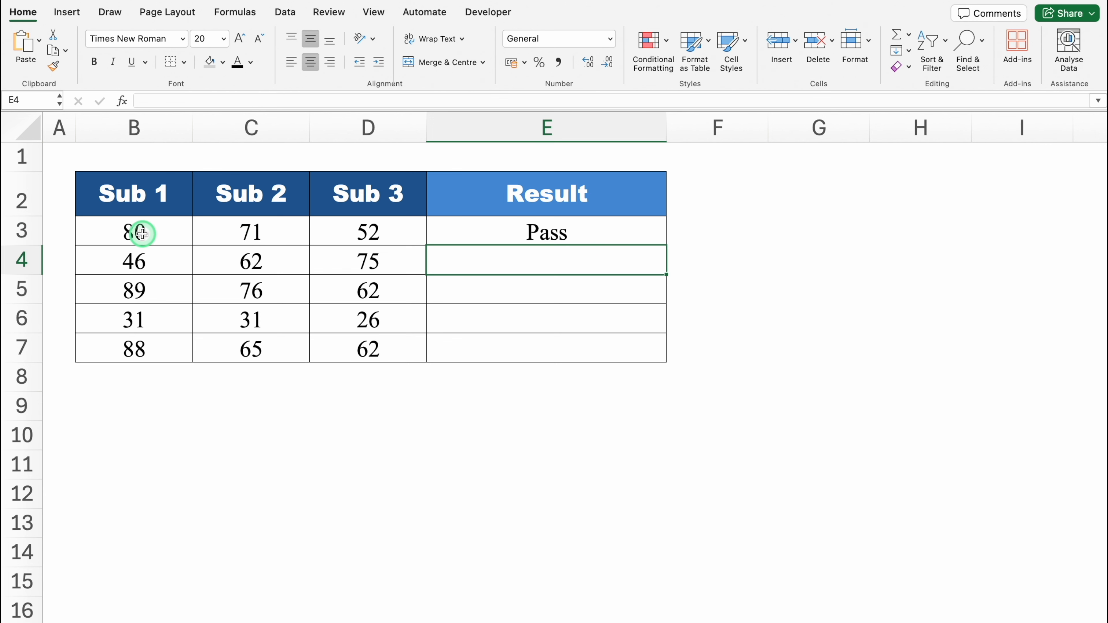
Fill the Result formula from E3 down to E7 and compare the results in rows 3 and 6 with their marks.
{"action": "left_click", "coordinate": [173, 232]}
{"action": "left_click", "coordinate": [262, 232]}
{"action": "left_click", "coordinate": [323, 233]}
{"action": "left_click", "coordinate": [510, 244]}
{"action": "double_click", "coordinate": [667, 245]}
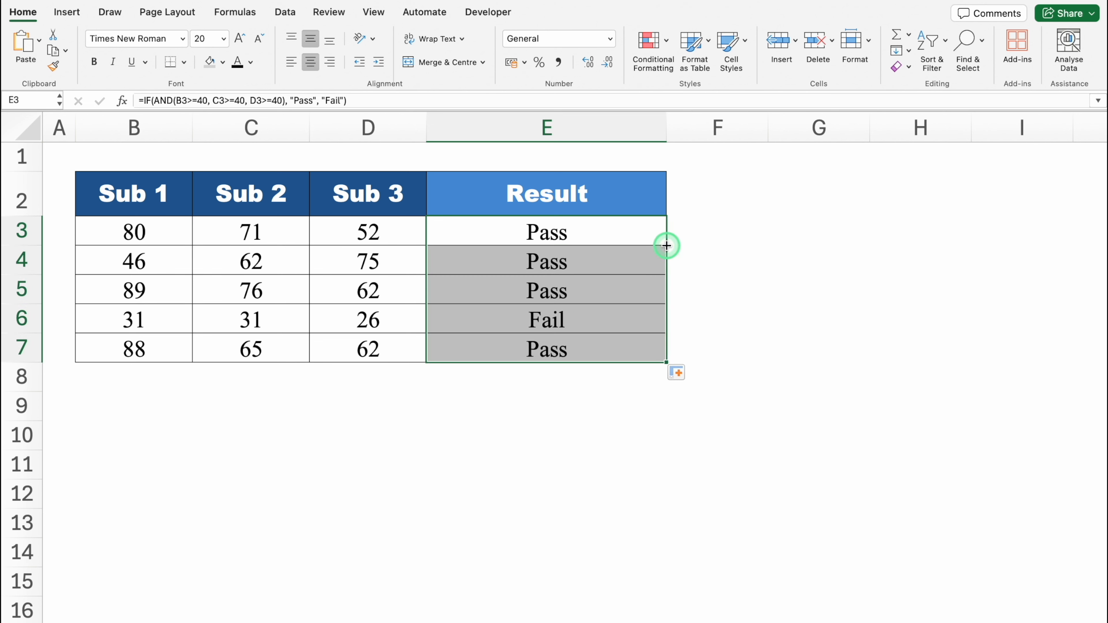
{"action": "left_click", "coordinate": [571, 322]}
{"action": "left_click", "coordinate": [161, 319]}
{"action": "left_click", "coordinate": [266, 320]}
{"action": "left_click", "coordinate": [315, 319]}
Set the Sub 3 mark in D4 to 39 and check the result in E4.
{"action": "left_click", "coordinate": [383, 259]}
{"action": "type", "text": "39"}
{"action": "key", "text": "Return"}
{"action": "left_click", "coordinate": [576, 259]}
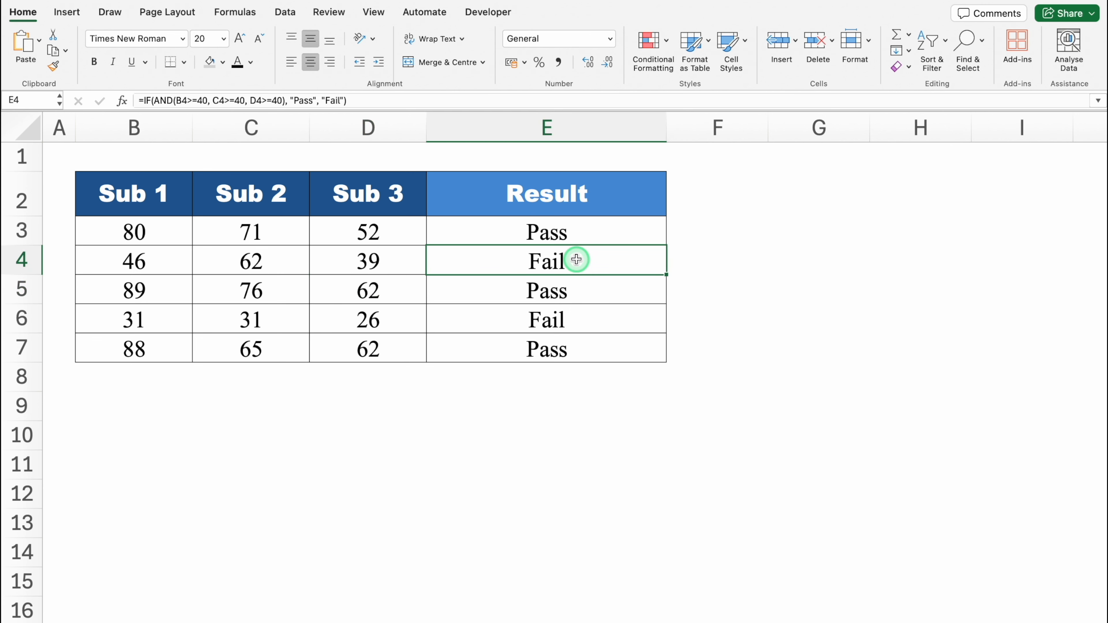
Set the Sub 3 mark in D4 to 40 and check the result in E4.
{"action": "left_click", "coordinate": [368, 259]}
{"action": "type", "text": "40"}
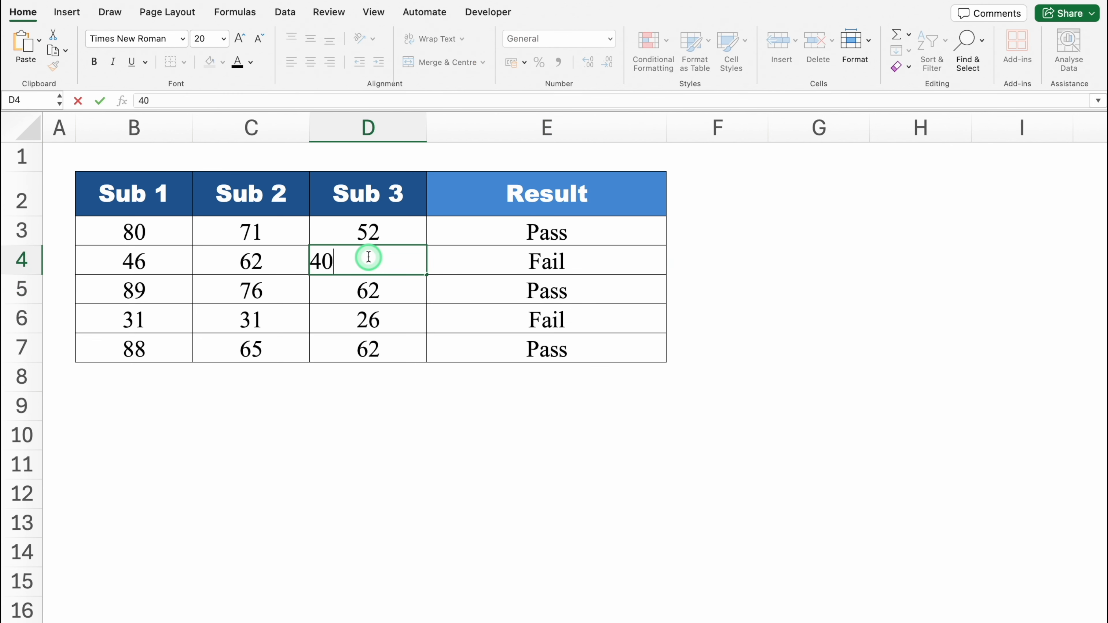
{"action": "key", "text": "Return"}
{"action": "left_click", "coordinate": [572, 258]}
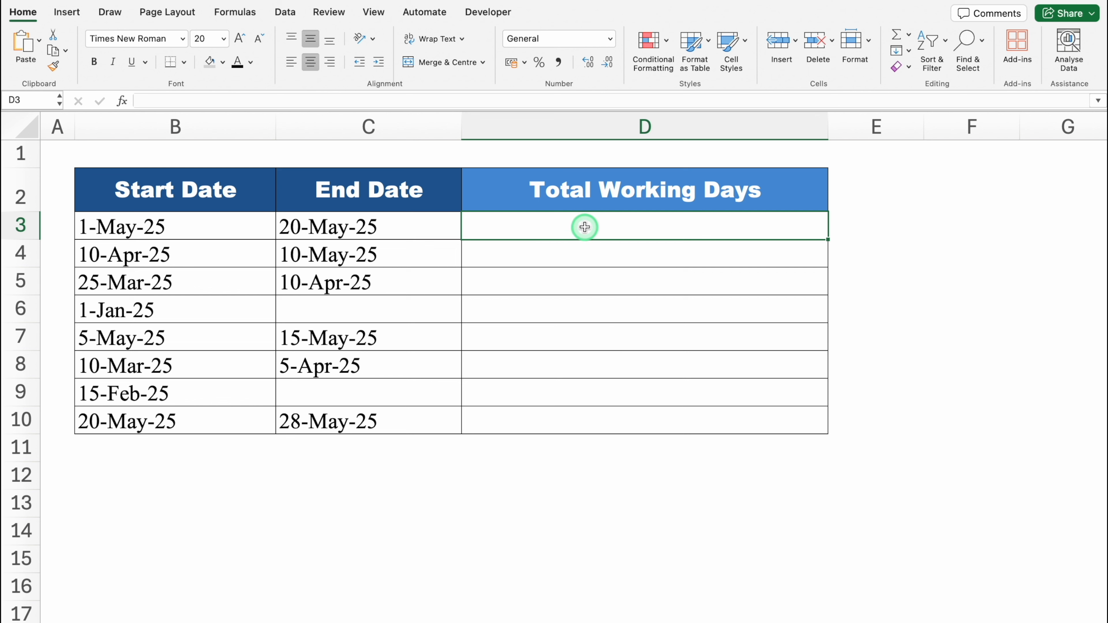
For the Total Working Days sheet, ask ChatGPT to calculate in D3 the working days between start date B3 and end date C3, and copy the formula.
{"action": "left_click", "coordinate": [404, 307]}
{"action": "left_click", "coordinate": [405, 387]}
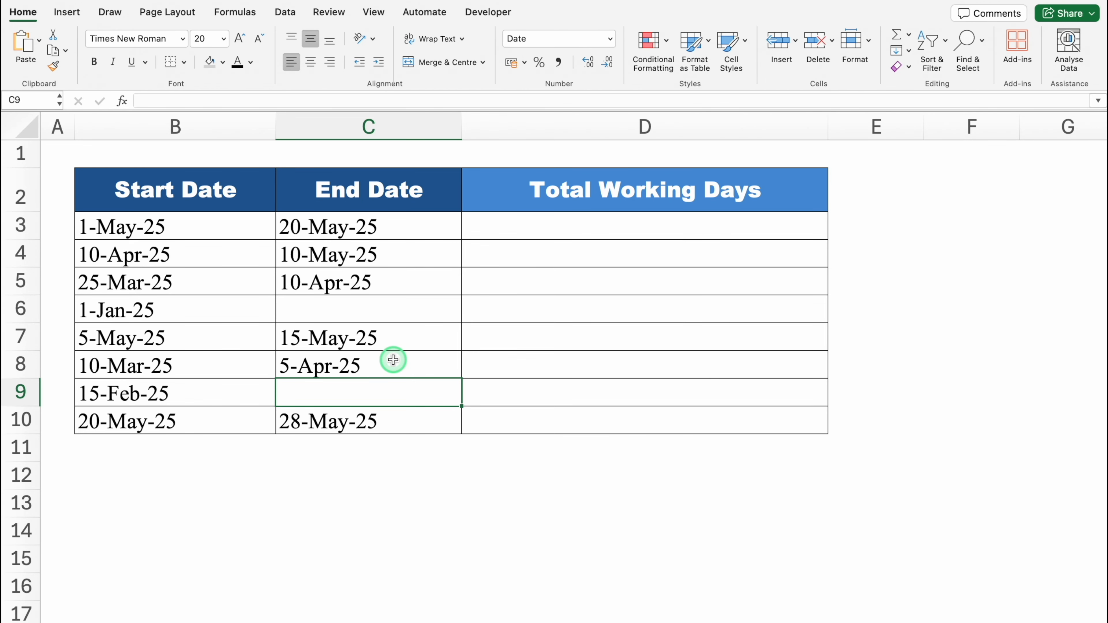
{"action": "key", "text": "super+Tab"}
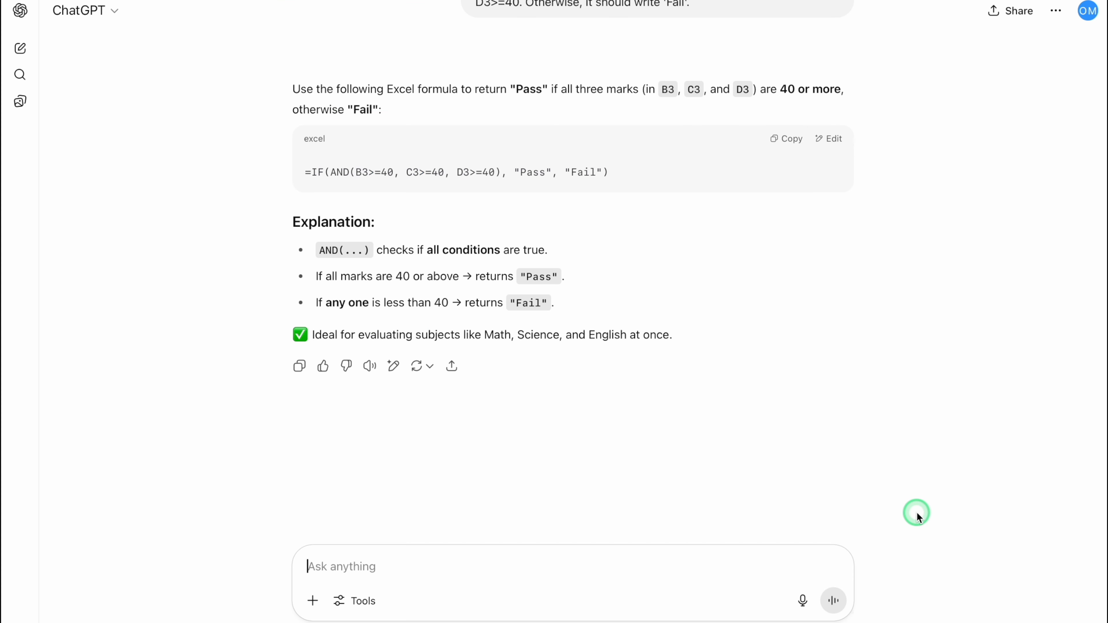
{"action": "key", "text": "super+v"}
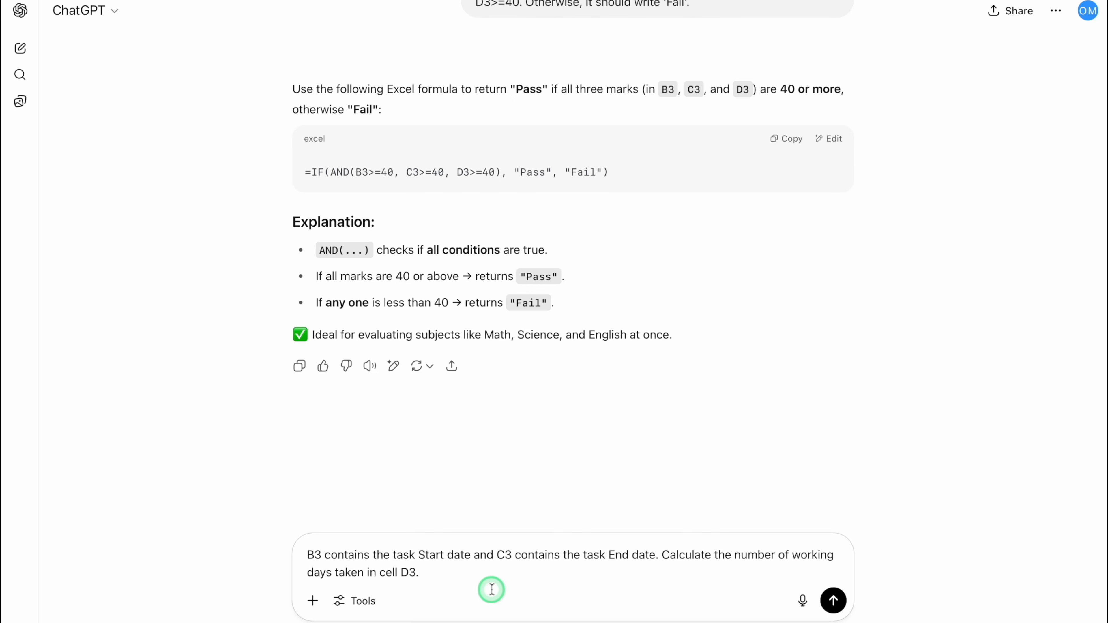
{"action": "key", "text": "Return"}
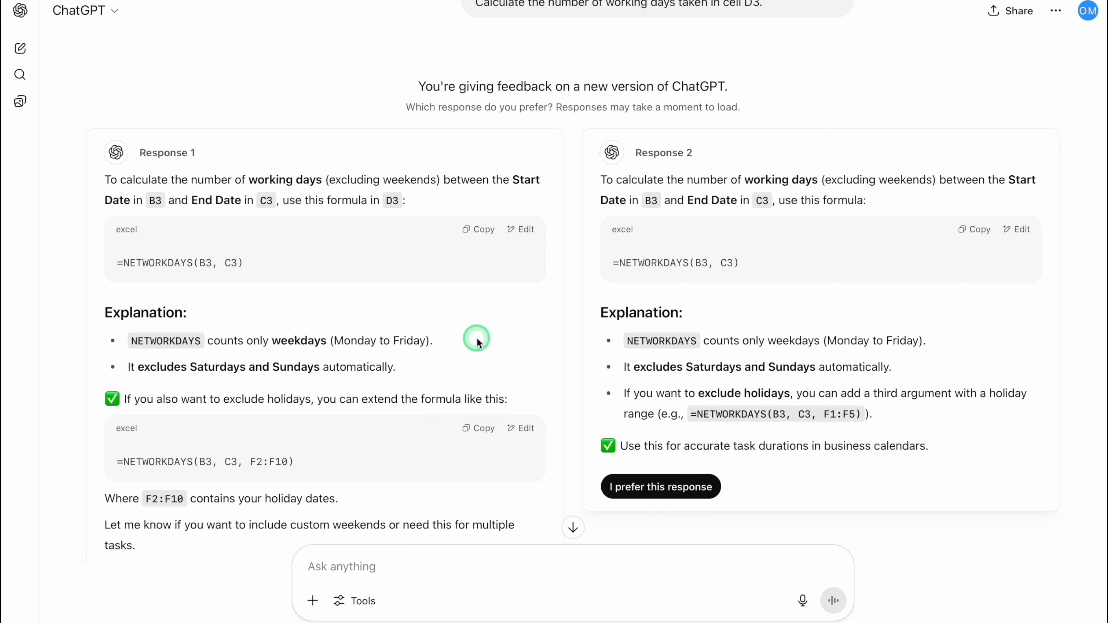
{"action": "left_click", "coordinate": [478, 231]}
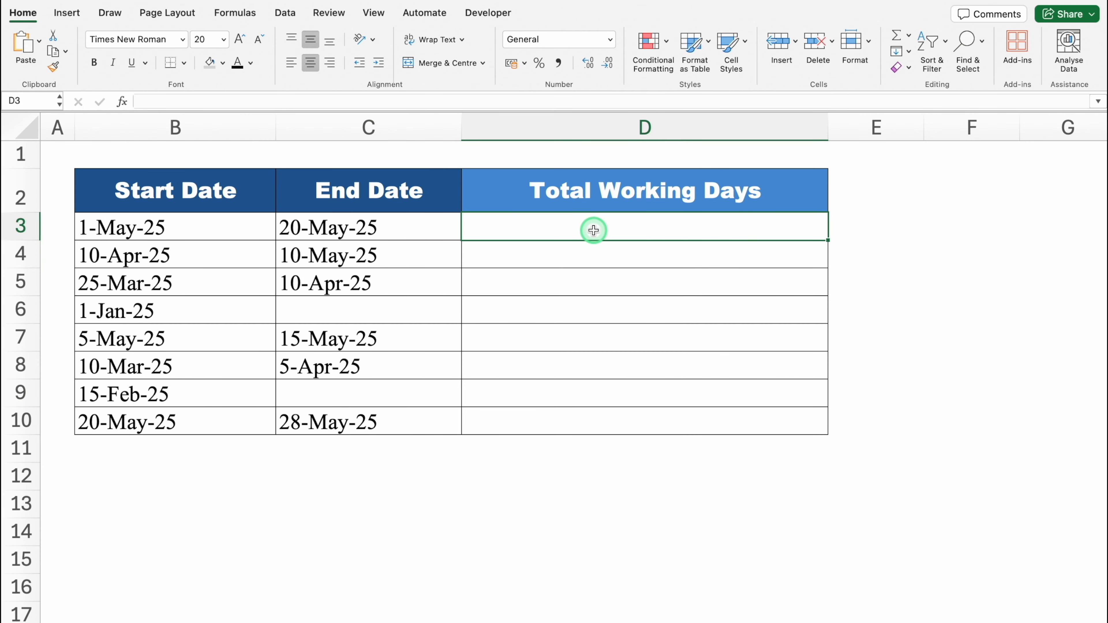
Back in the Excel dates sheet, enter the copied formula =NETWORKDAYS(B3, C3) in D3 and fill it down to D10.
{"action": "double_click", "coordinate": [593, 230]}
{"action": "key", "text": "super+v"}
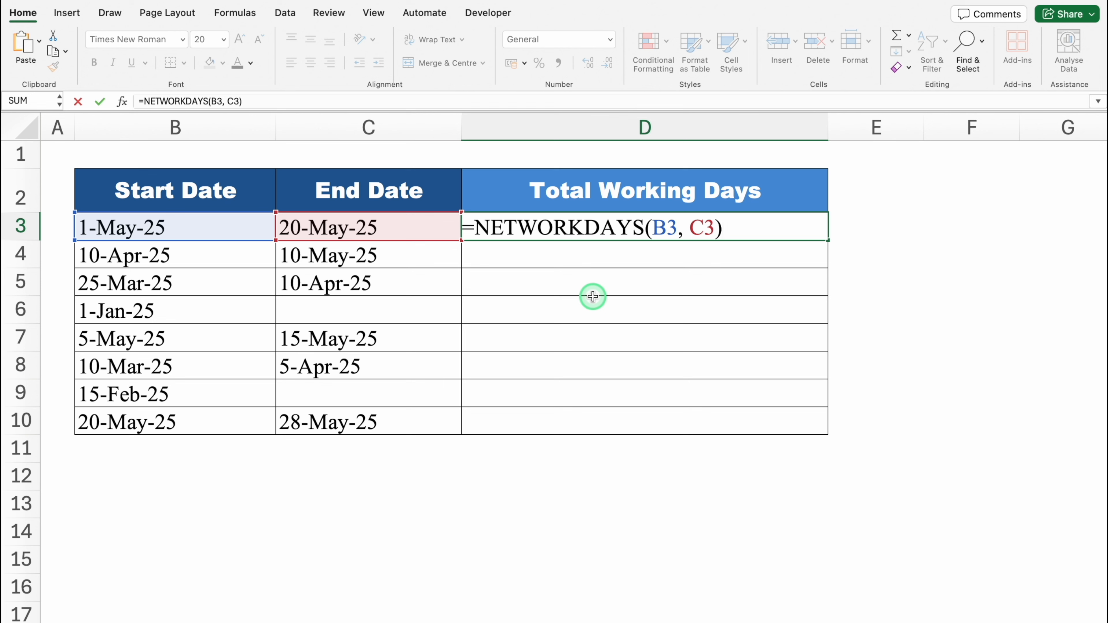
{"action": "key", "text": "Return"}
{"action": "left_click", "coordinate": [665, 223]}
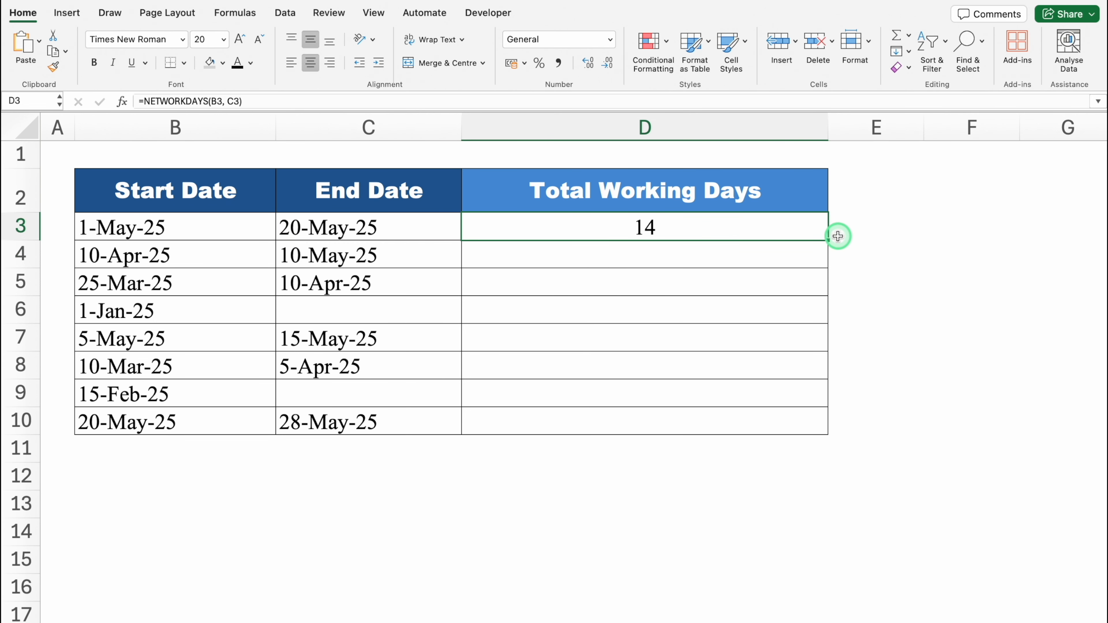
{"action": "double_click", "coordinate": [828, 243]}
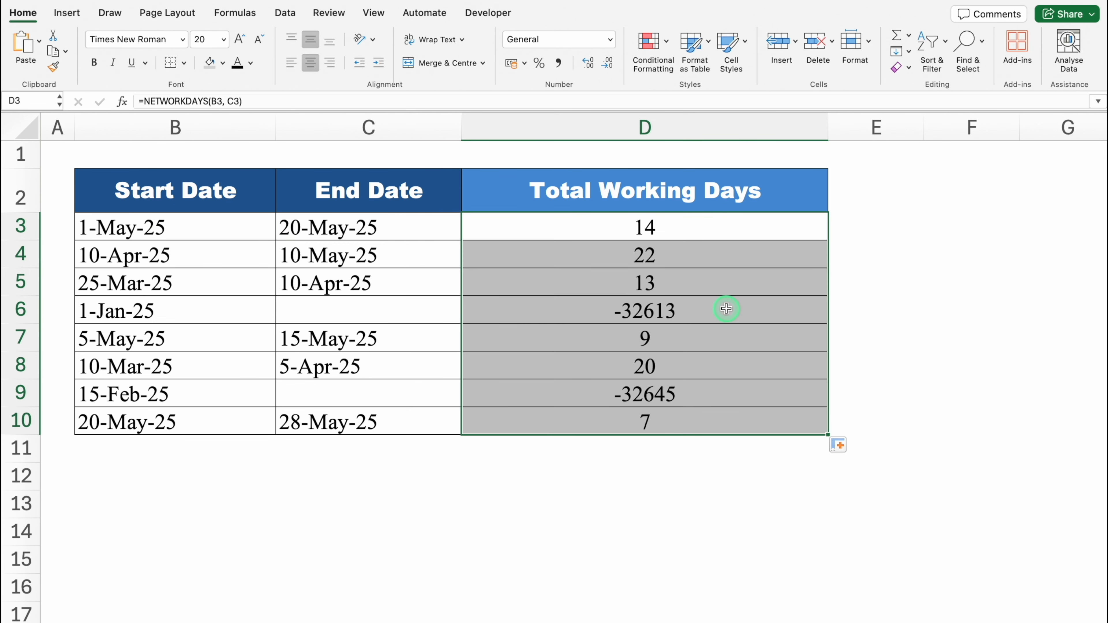
Check the rows lacking an end date, ask ChatGPT to make the formula display "Pending" when C3 is not entered, and copy the modified formula.
{"action": "left_click", "coordinate": [726, 308]}
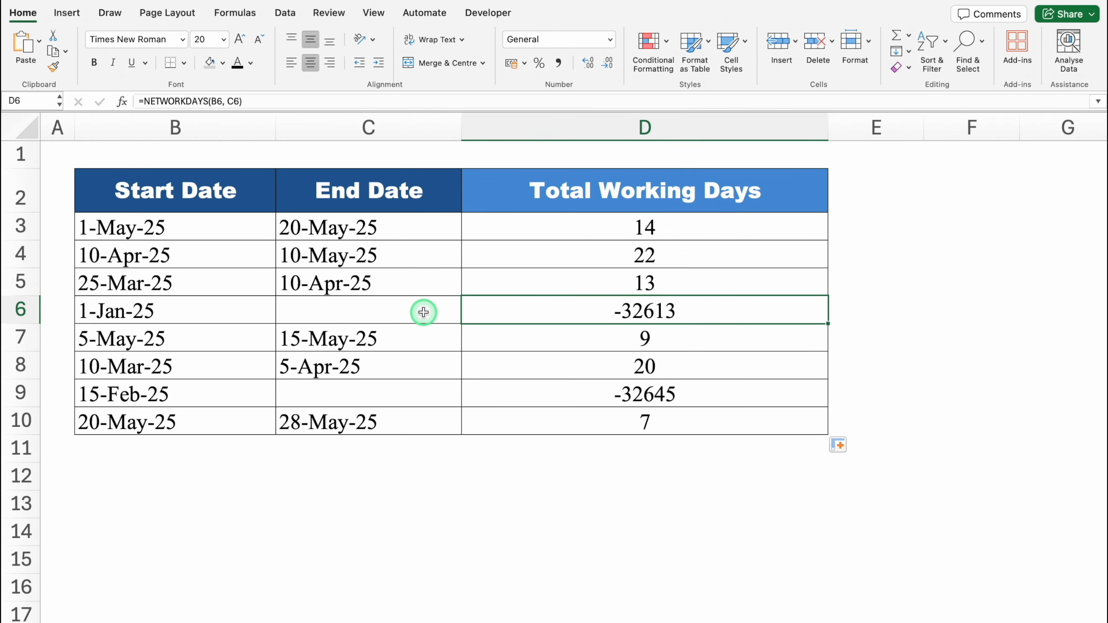
{"action": "left_click", "coordinate": [552, 383]}
{"action": "left_click", "coordinate": [554, 312]}
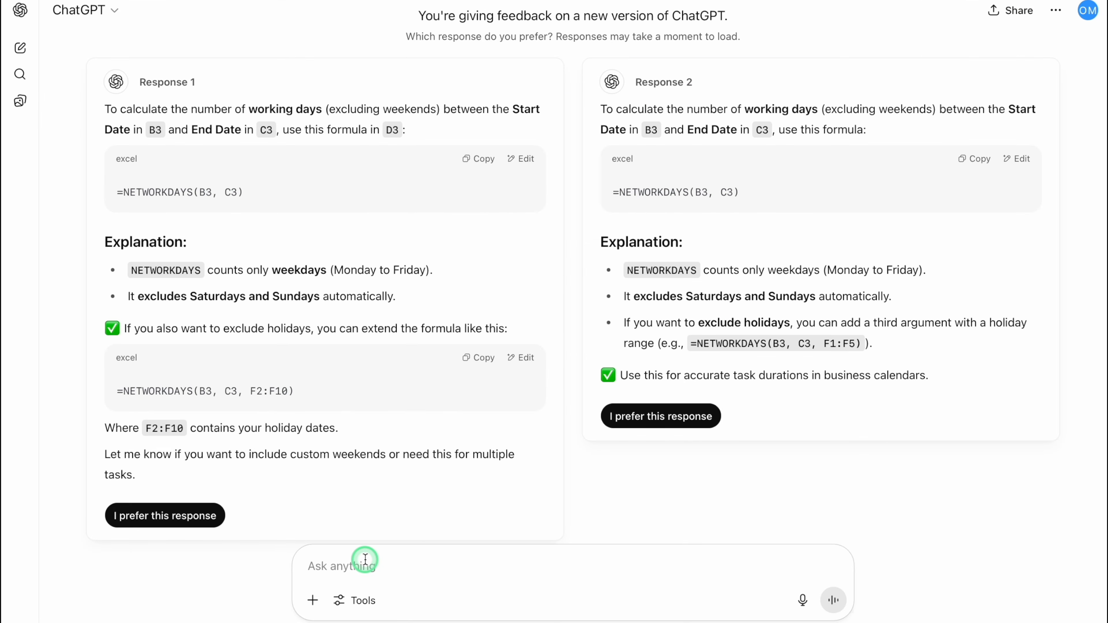
{"action": "key", "text": "super+v"}
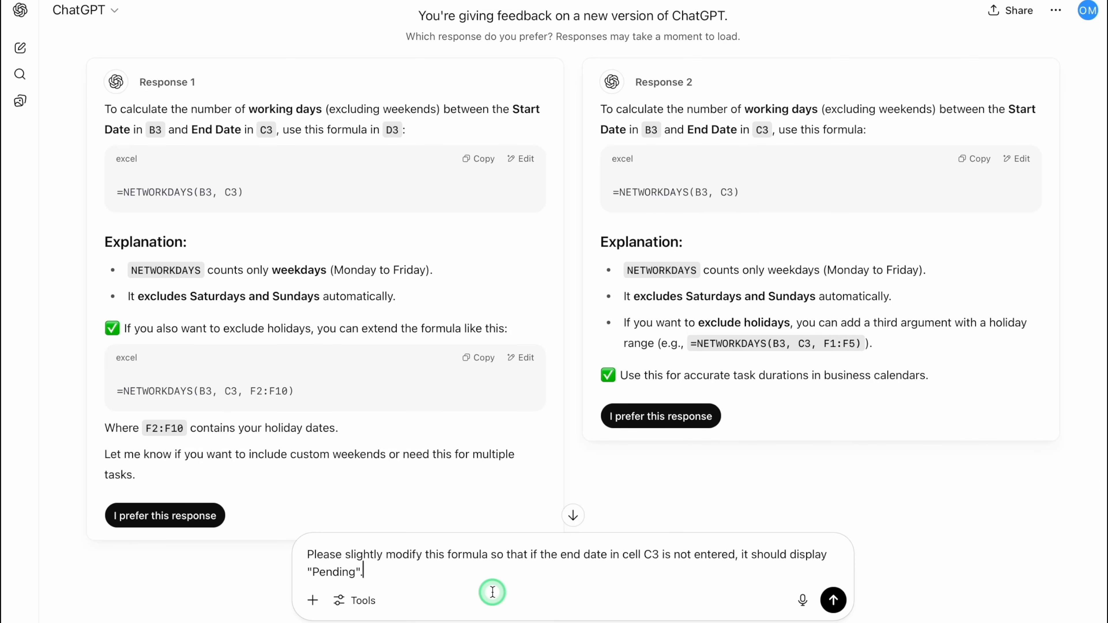
{"action": "key", "text": "Return"}
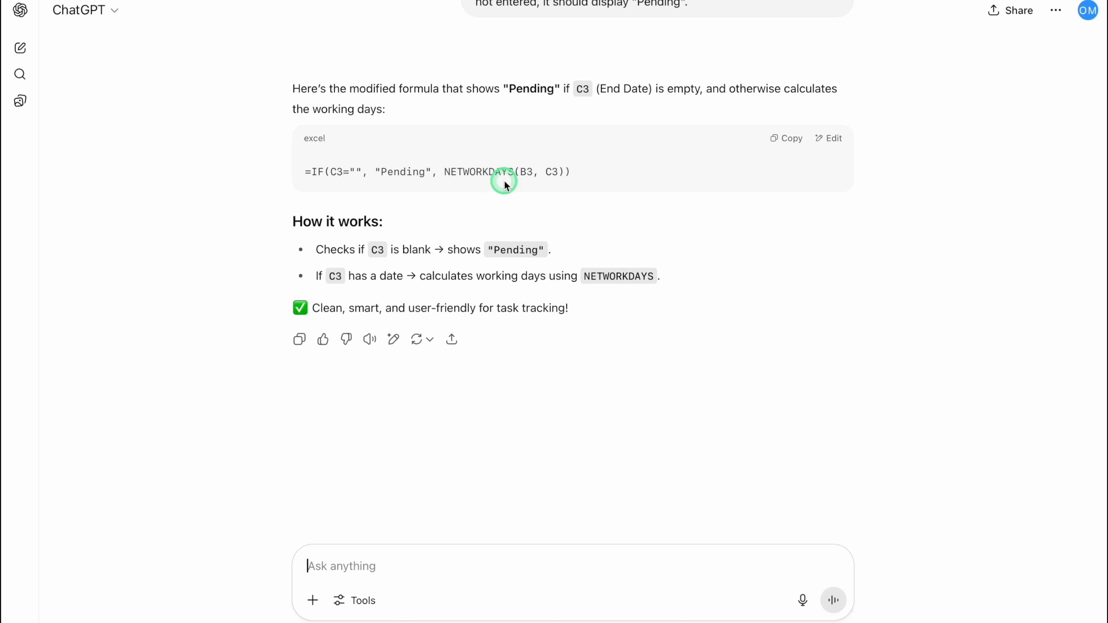
{"action": "left_click", "coordinate": [787, 141]}
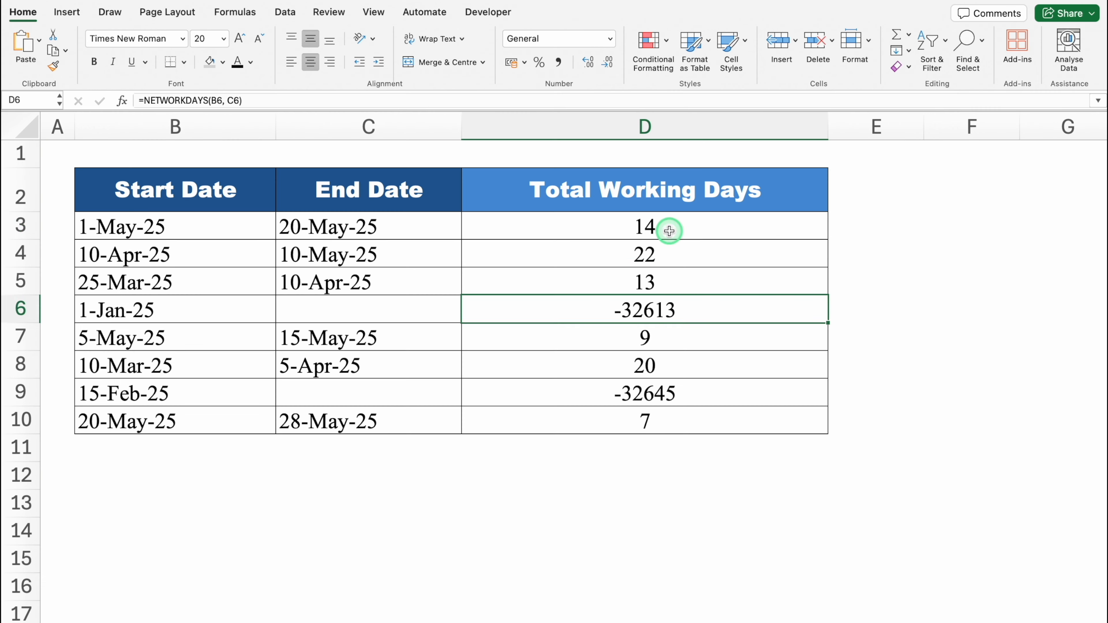
Back in Excel, replace the D3 formula with =IF(C3="", "Pending", NETWORKDAYS(B3, C3)) and fill it down to D10.
{"action": "left_click", "coordinate": [670, 231]}
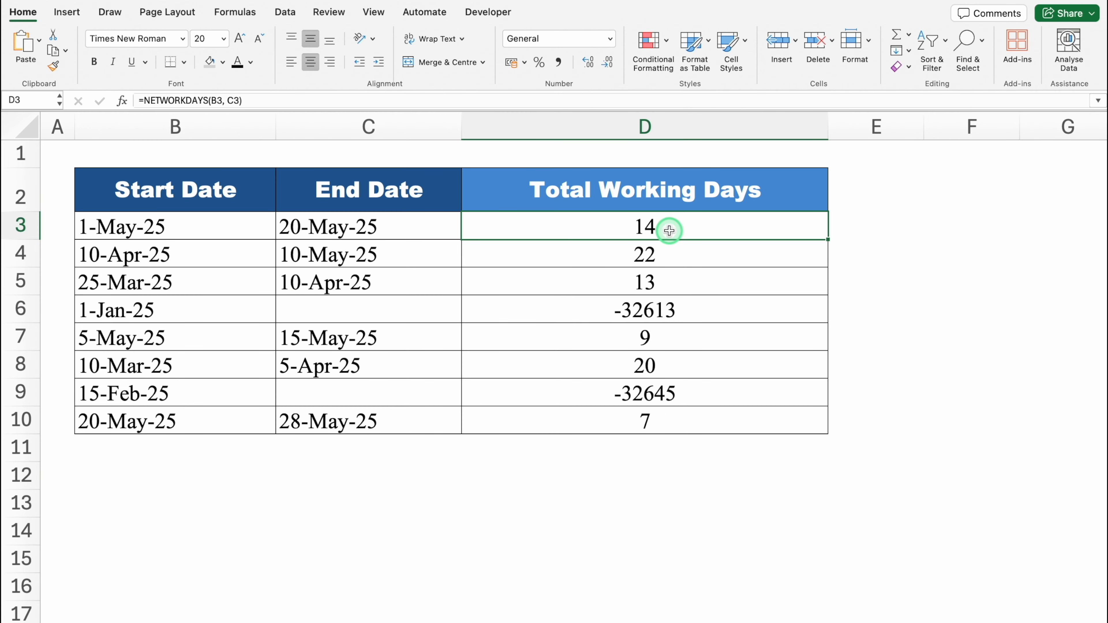
{"action": "key", "text": "Delete"}
{"action": "double_click", "coordinate": [669, 231]}
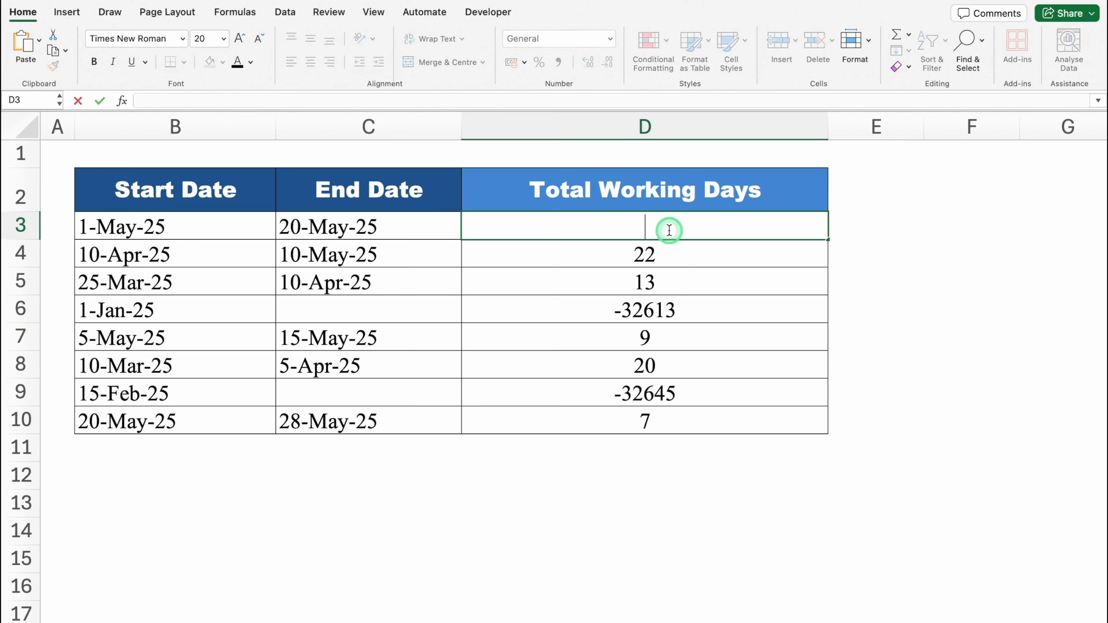
{"action": "key", "text": "super+v"}
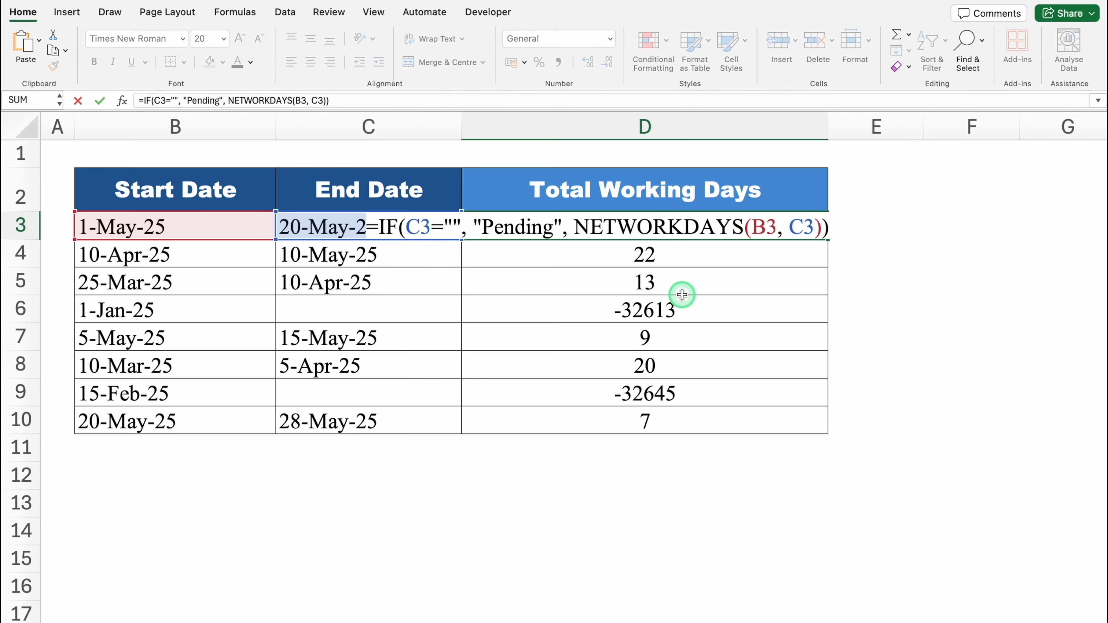
{"action": "key", "text": "Return"}
{"action": "left_click", "coordinate": [742, 234]}
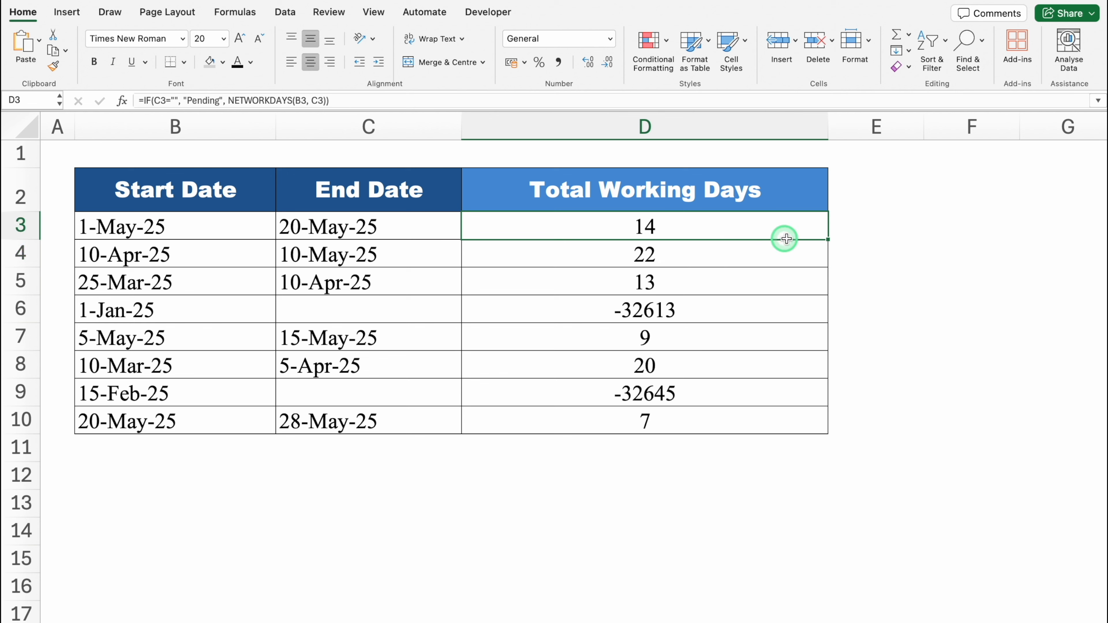
{"action": "double_click", "coordinate": [832, 239]}
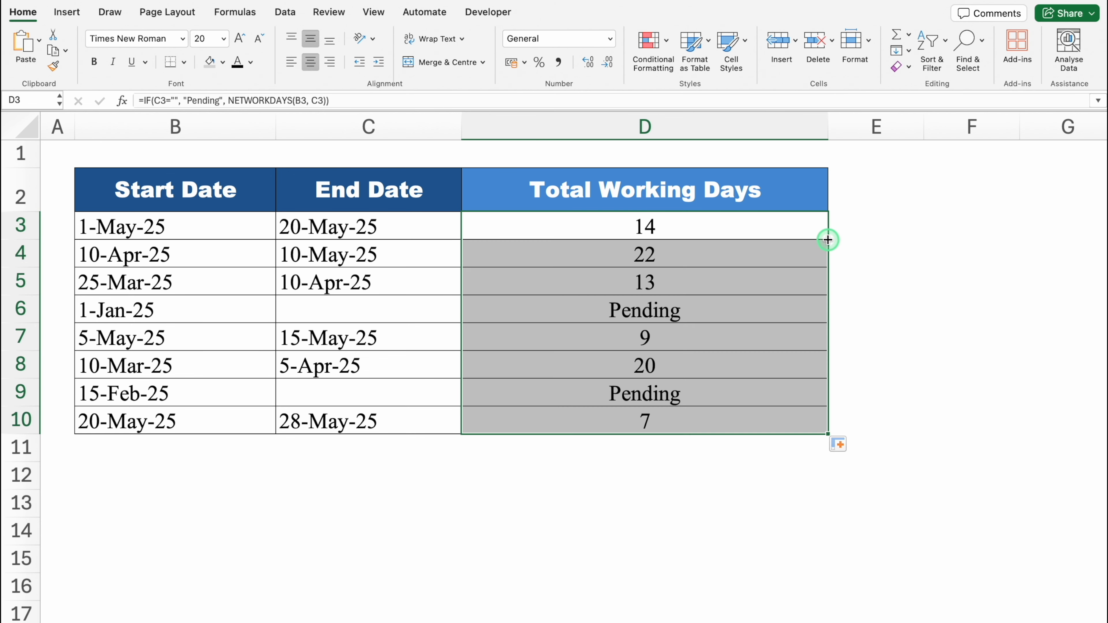
Check the Total Working Days results for the rows without an end date.
{"action": "left_click", "coordinate": [887, 260]}
{"action": "left_click", "coordinate": [663, 310]}
{"action": "left_click", "coordinate": [694, 394]}
{"action": "left_click", "coordinate": [696, 392]}
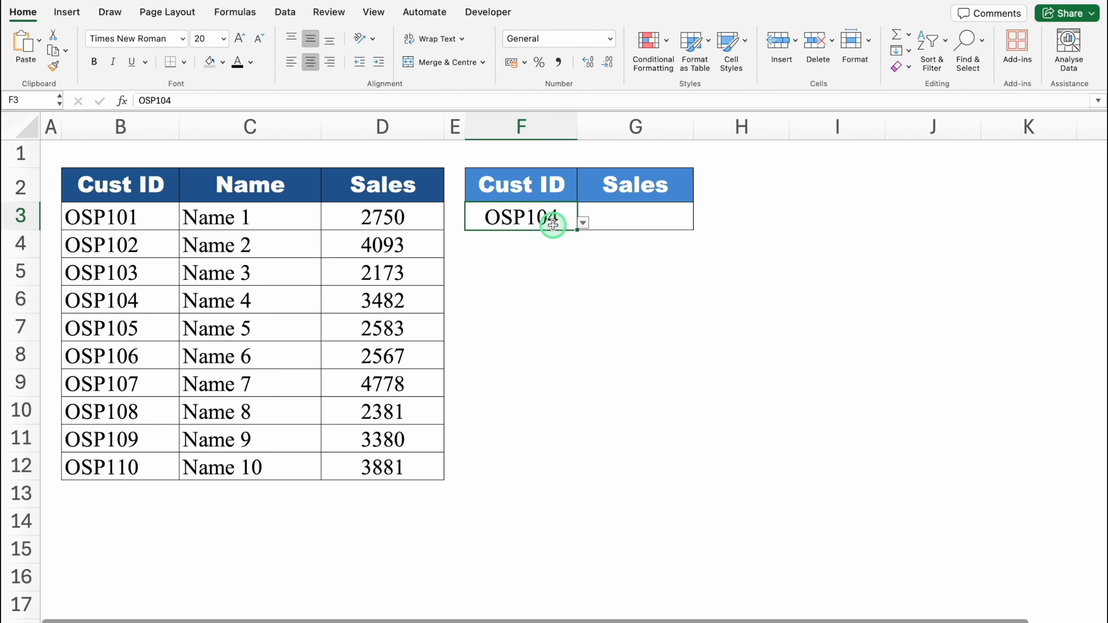
In the customer sales sheet, change the lookup Cust ID in F3 to the seventh customer's ID.
{"action": "left_click", "coordinate": [583, 215]}
{"action": "left_click", "coordinate": [556, 215]}
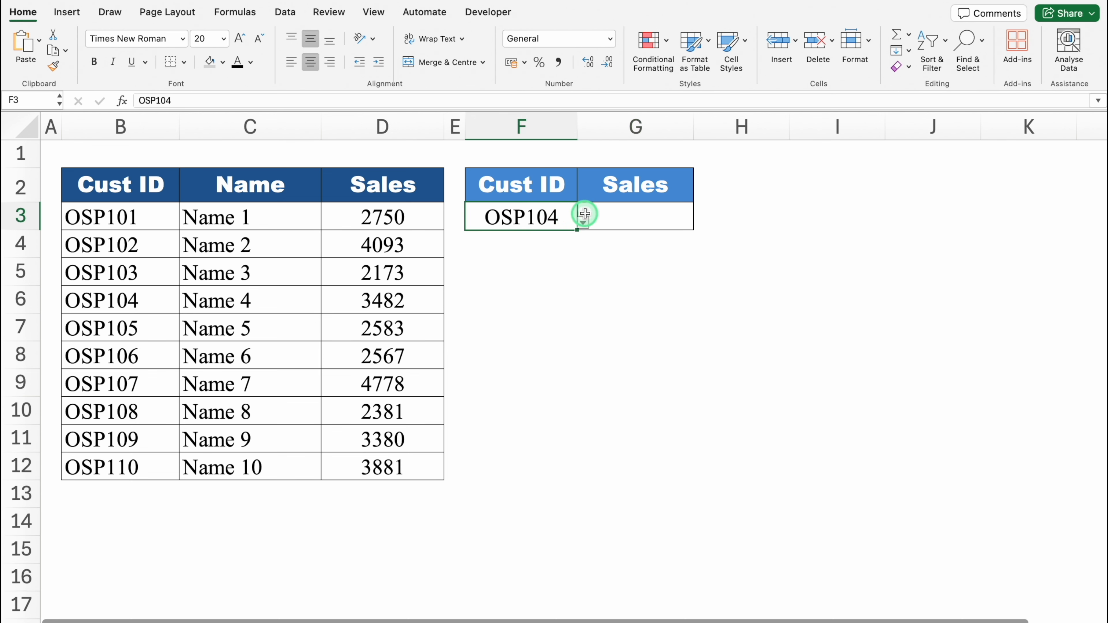
{"action": "left_click", "coordinate": [584, 223]}
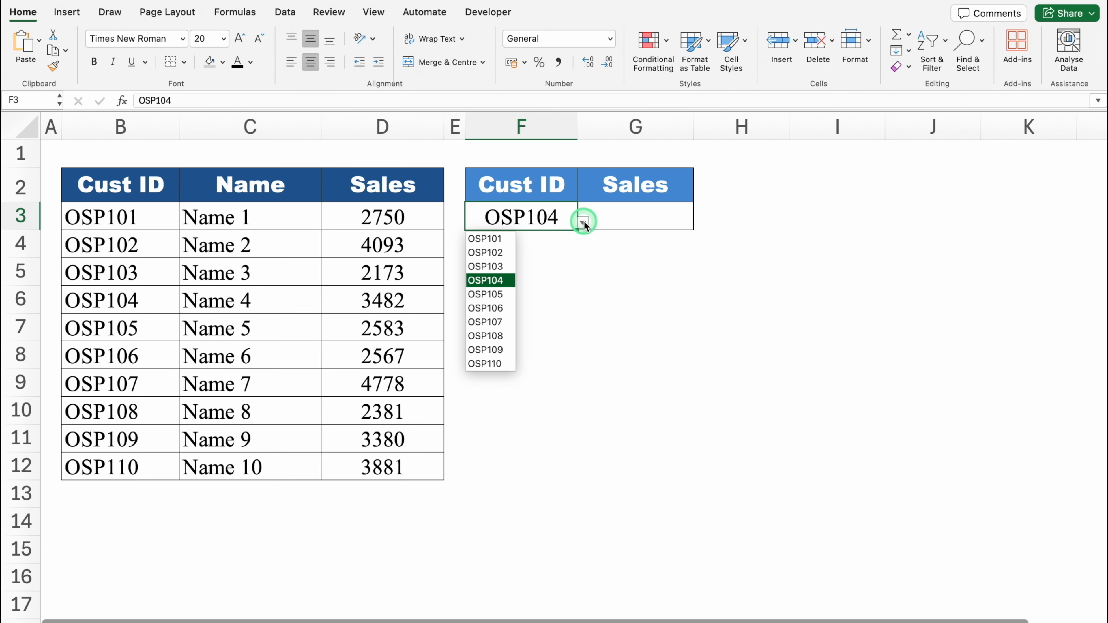
{"action": "left_click", "coordinate": [495, 326]}
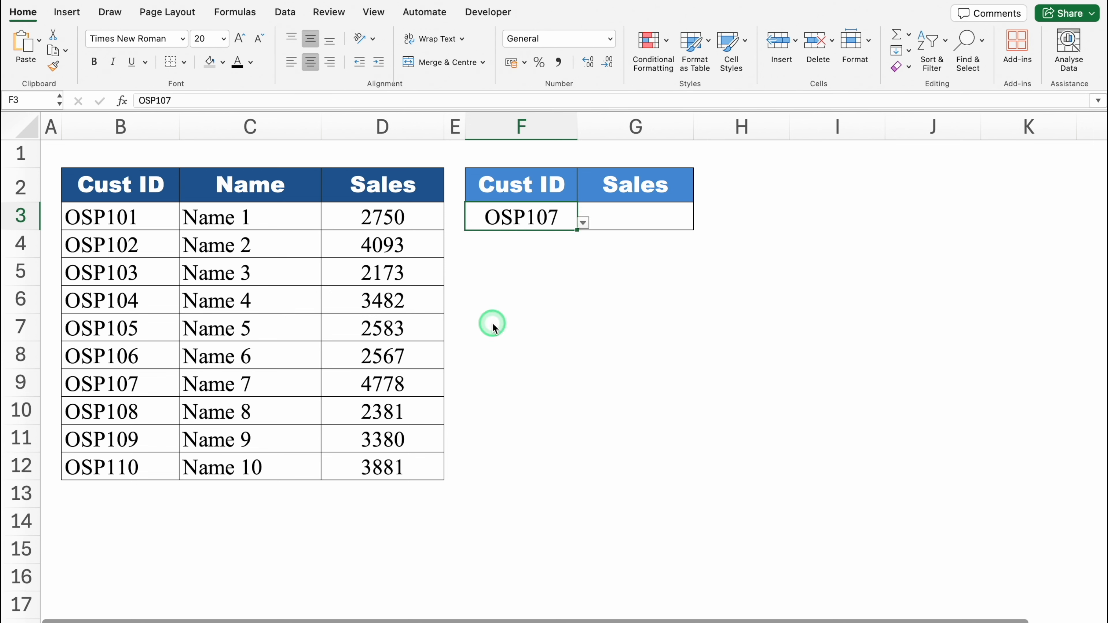
Ask ChatGPT for a formula in G3 that looks up the F3 value in data B3 to D12, and copy the first VLOOKUP formula.
{"action": "left_click", "coordinate": [654, 215]}
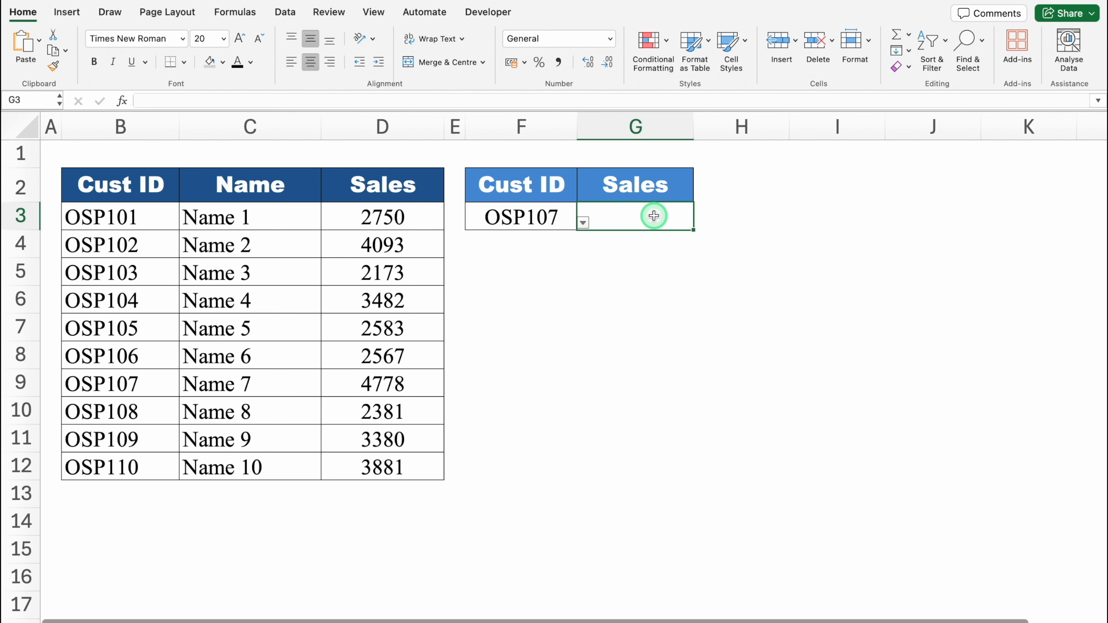
{"action": "left_click", "coordinate": [365, 564]}
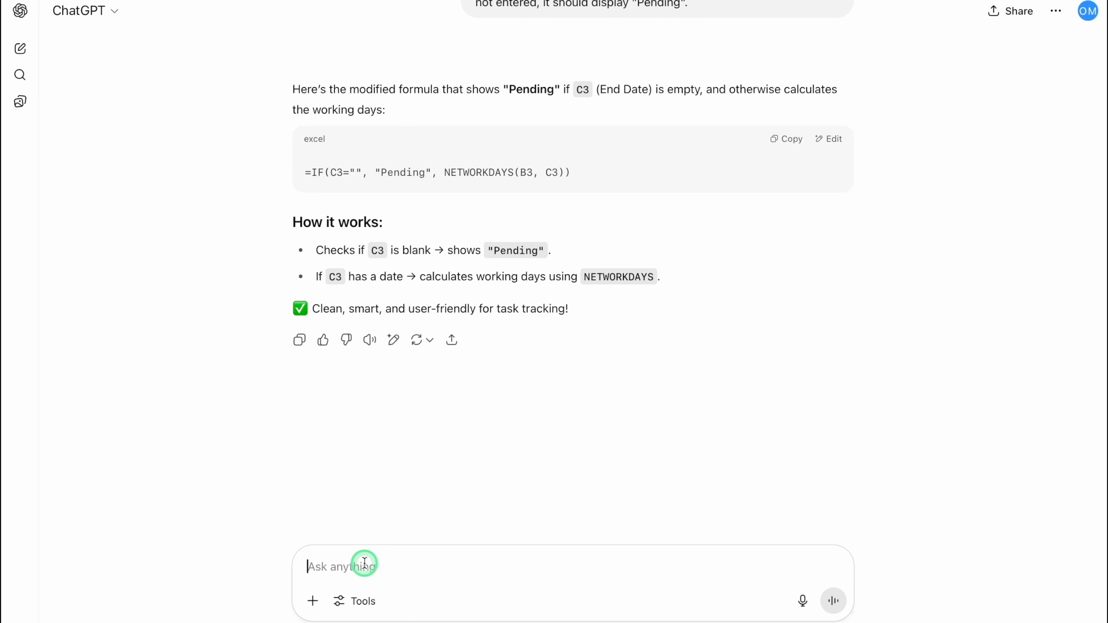
{"action": "key", "text": "ctrl+v"}
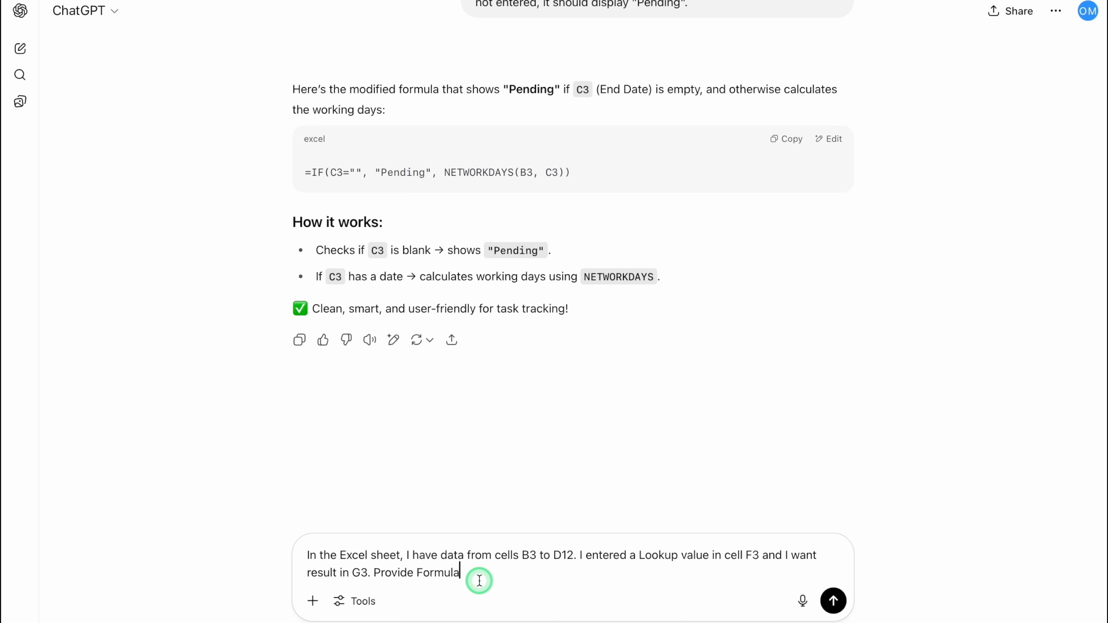
{"action": "key", "text": "Return"}
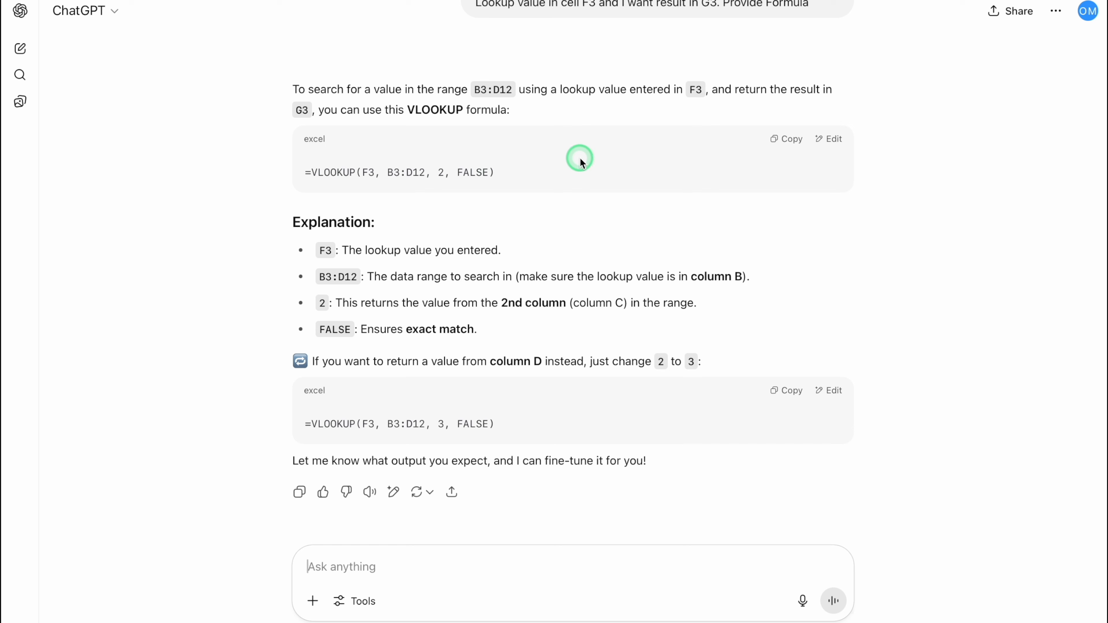
{"action": "left_click", "coordinate": [789, 140]}
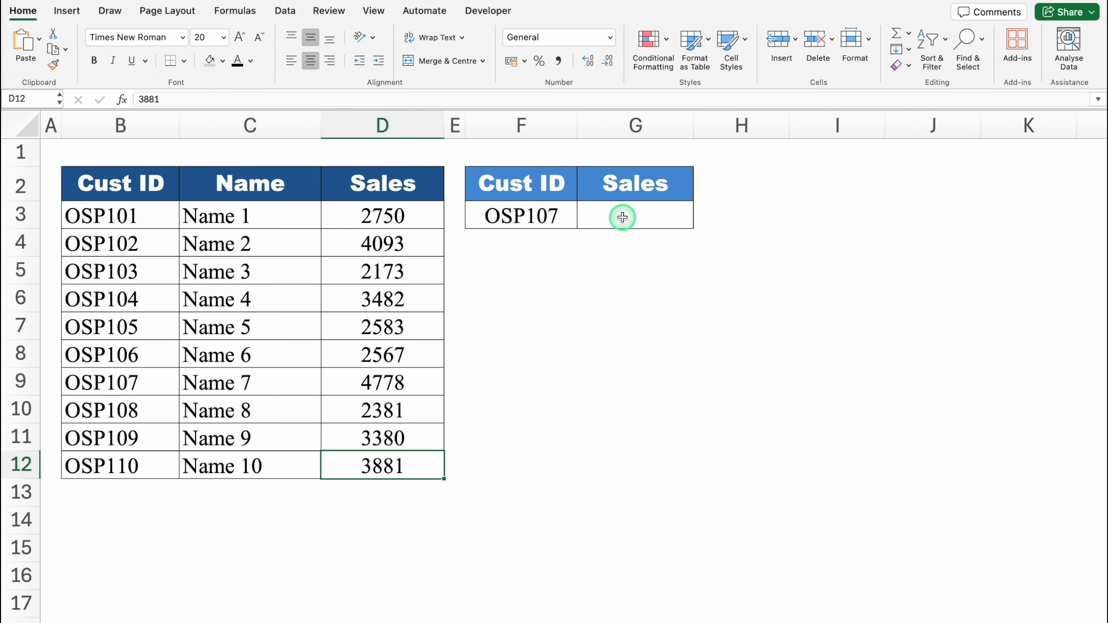
Back in Excel, enter the copied formula =VLOOKUP(F3, B3:D12, 2, FALSE) in G3.
{"action": "double_click", "coordinate": [623, 217]}
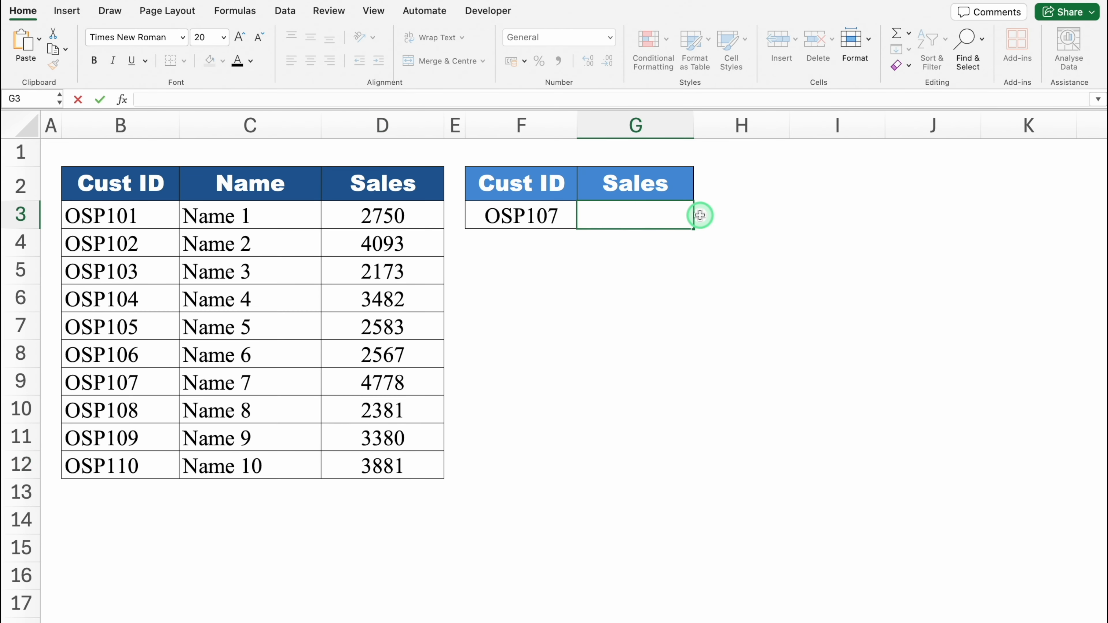
{"action": "key", "text": "super+v"}
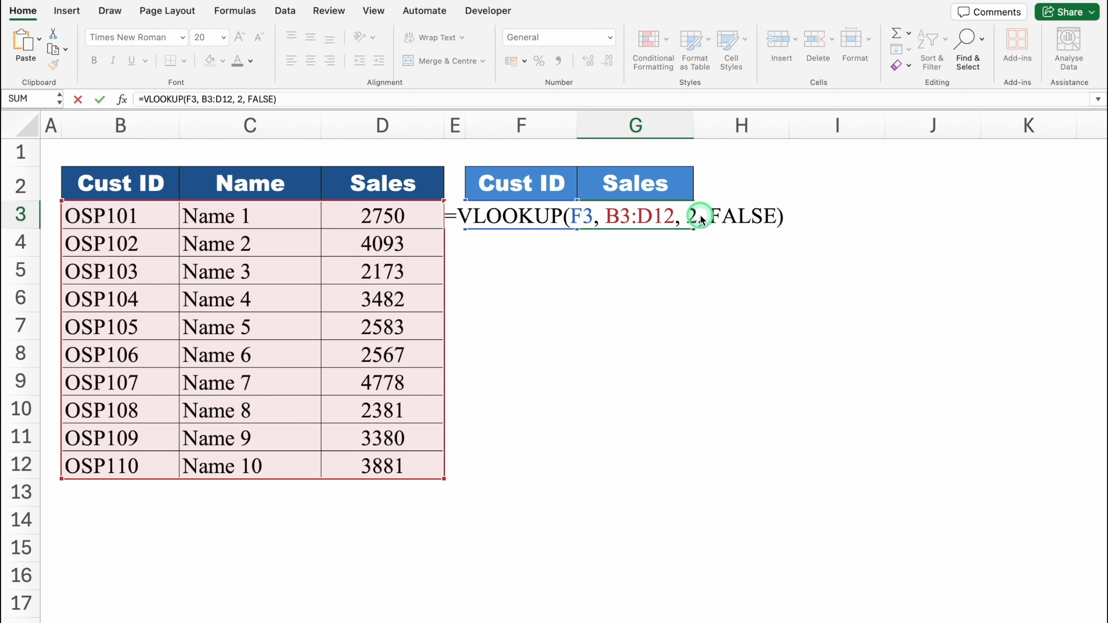
{"action": "key", "text": "Return"}
{"action": "left_click", "coordinate": [650, 216]}
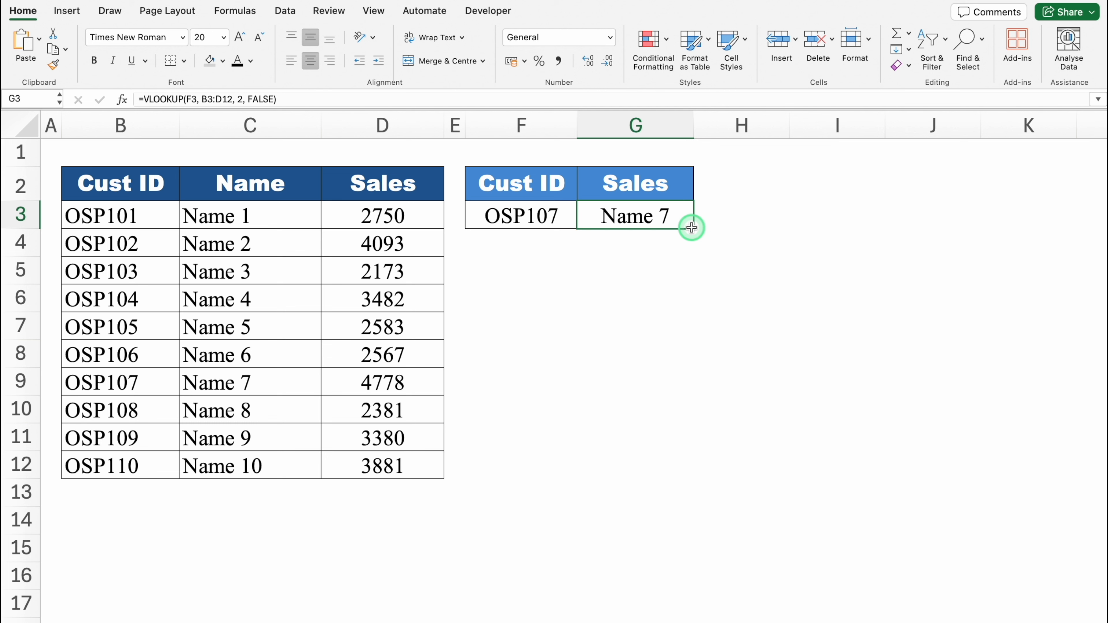
Check the table headers, ask ChatGPT to update the formula for Cust ID in B, Name in C and Sales in D, and copy the Sales version.
{"action": "left_click", "coordinate": [159, 184]}
{"action": "left_click", "coordinate": [239, 183]}
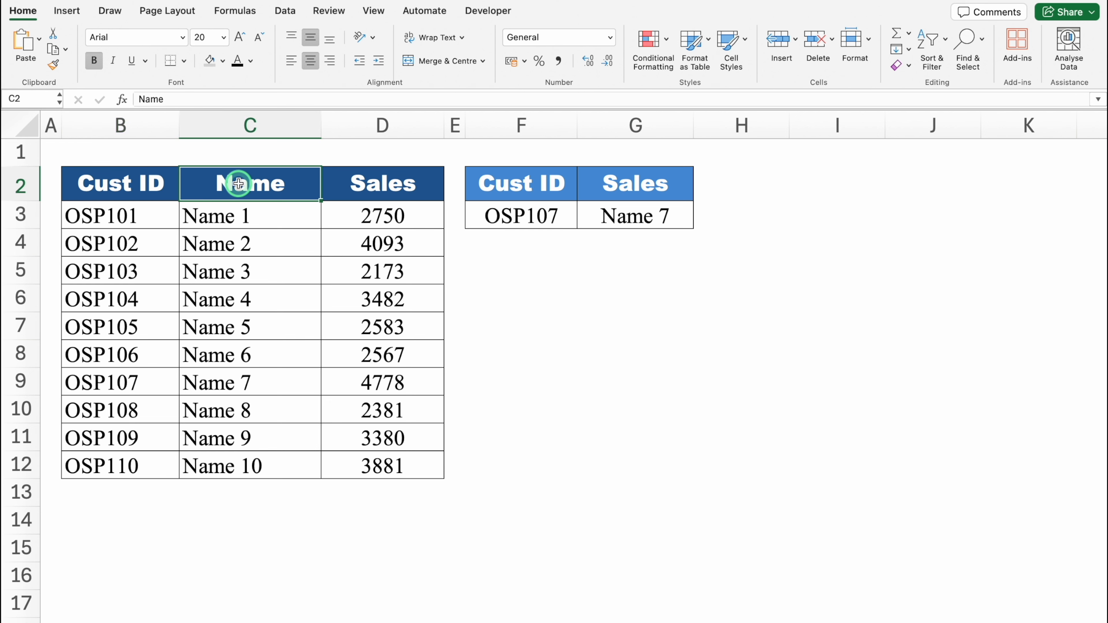
{"action": "left_click", "coordinate": [369, 183]}
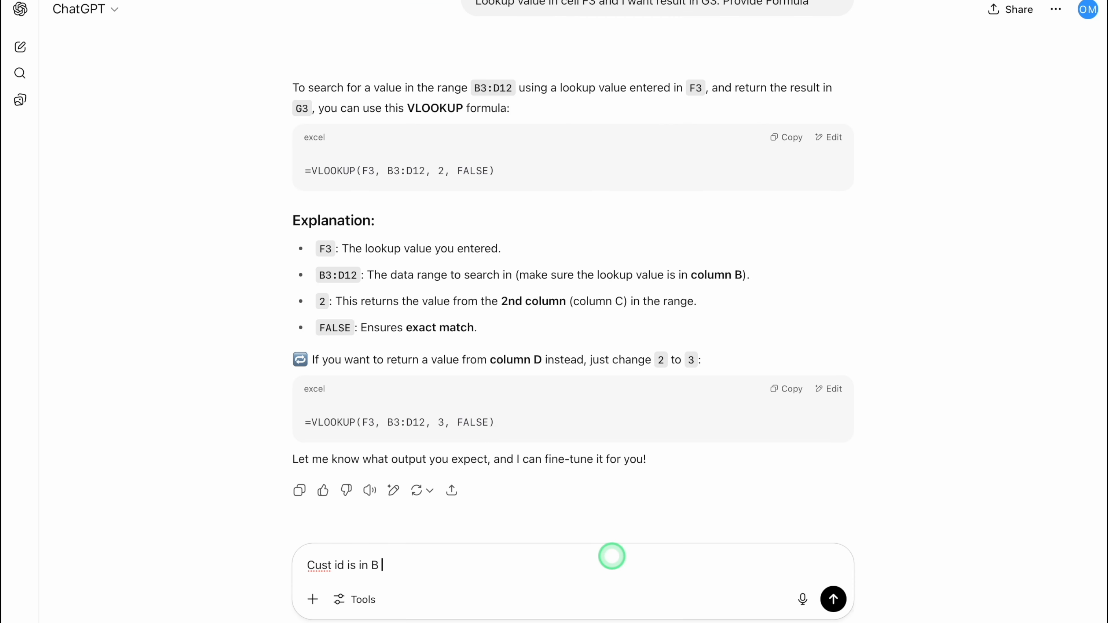
{"action": "type", "text": ", Name is in C and Sales is in D"}
{"action": "key", "text": "shift+Return"}
{"action": "type", "text": "update the formula accordingly"}
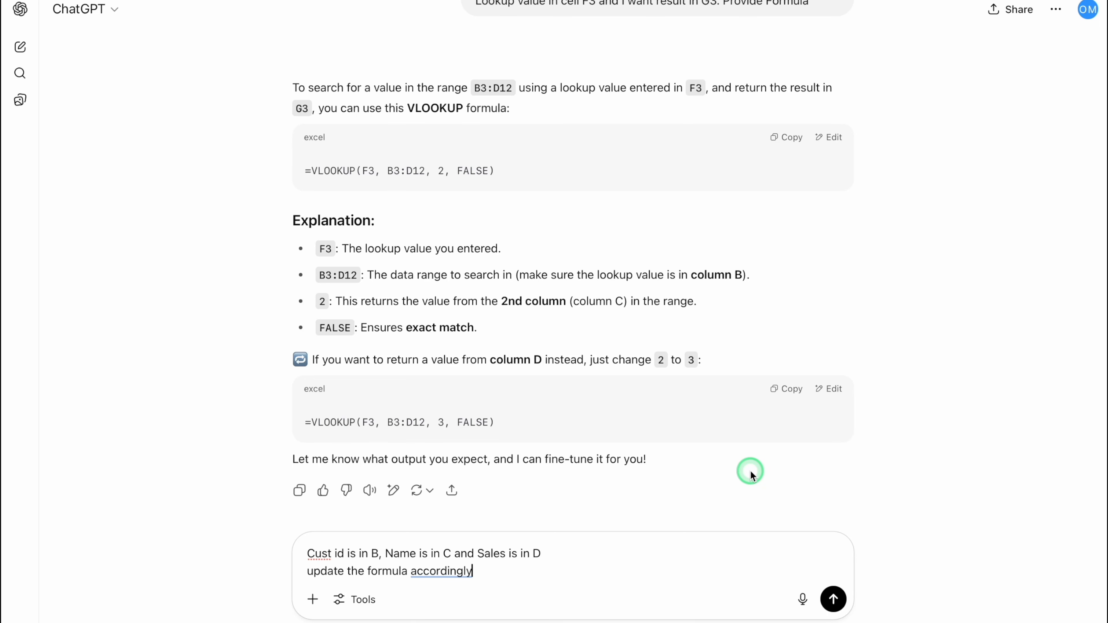
{"action": "key", "text": "Return"}
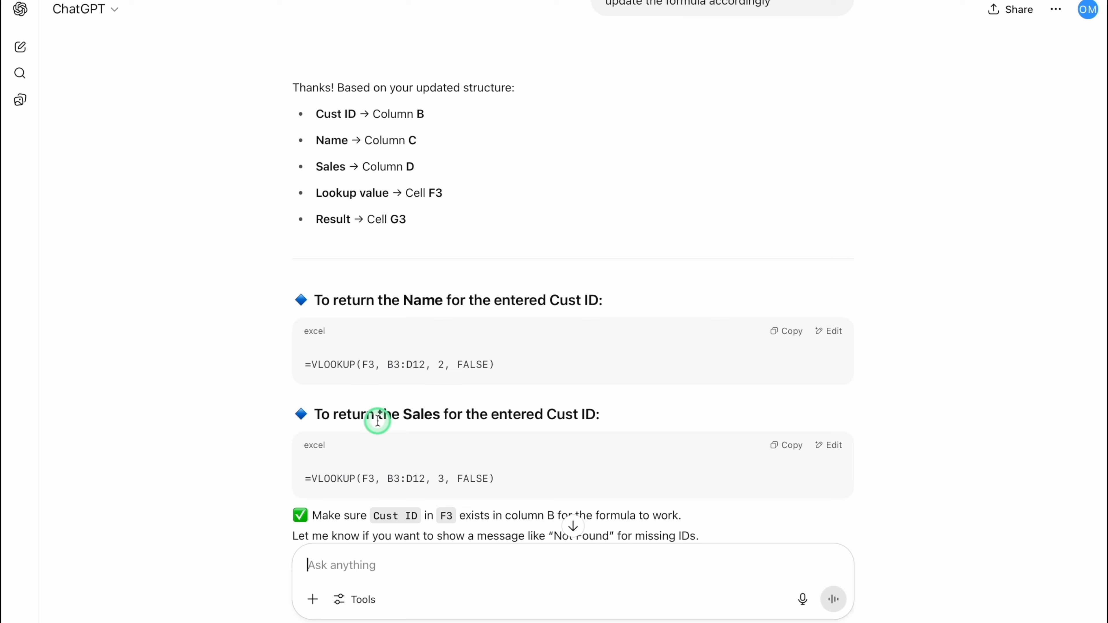
{"action": "left_click", "coordinate": [789, 448]}
Back in Excel, replace the G3 formula with =VLOOKUP(F3, B3:D12, 3, FALSE).
{"action": "key", "text": "super+Tab"}
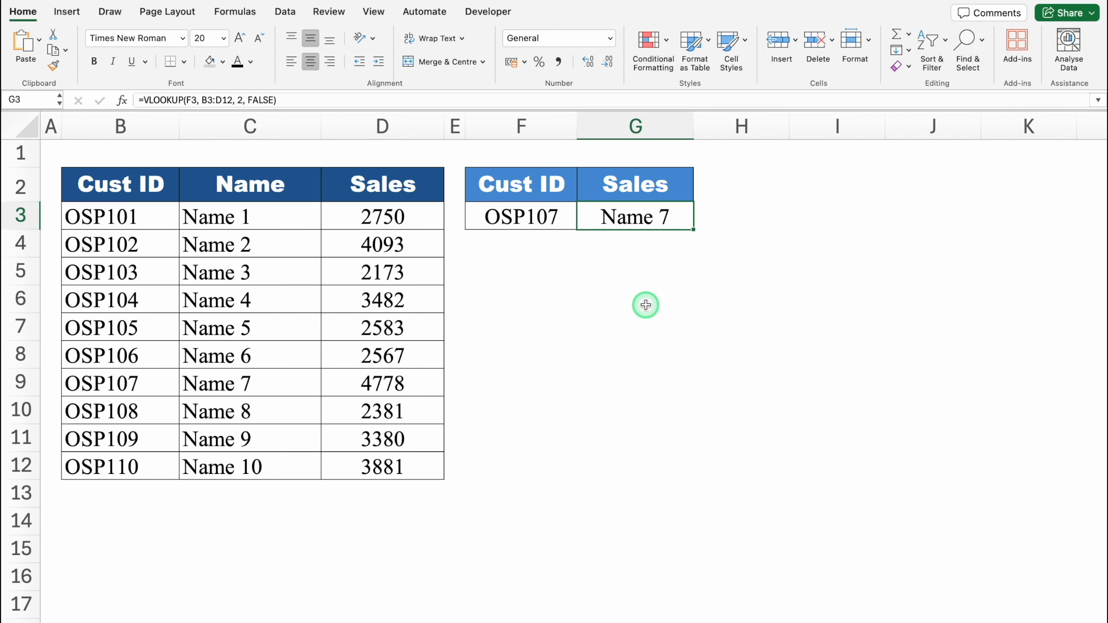
{"action": "key", "text": "Delete"}
{"action": "double_click", "coordinate": [626, 215]}
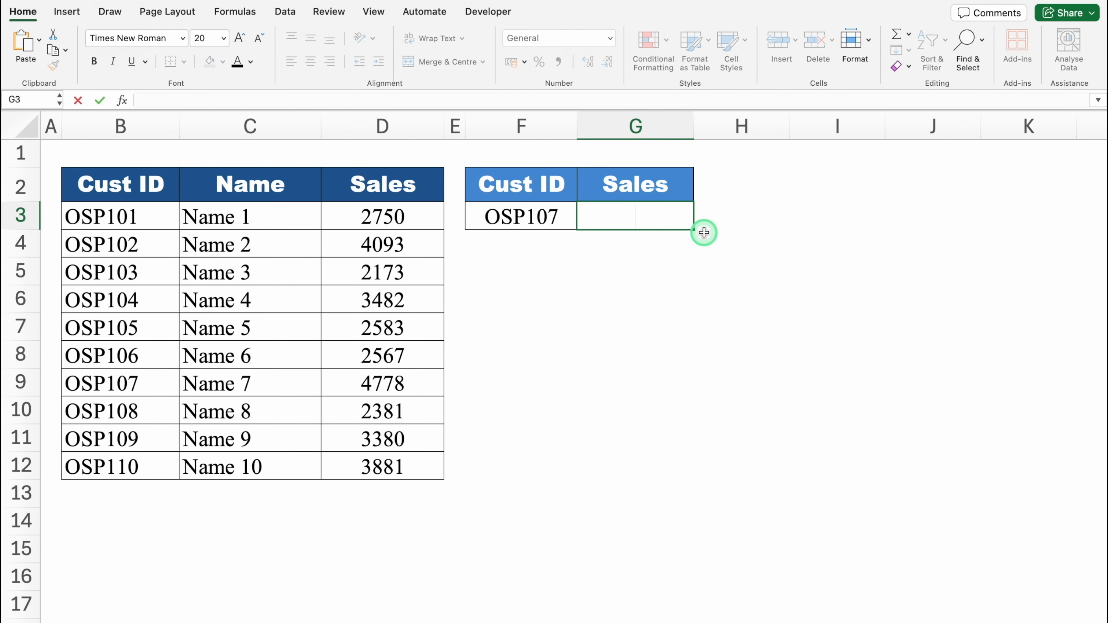
{"action": "key", "text": "super+v"}
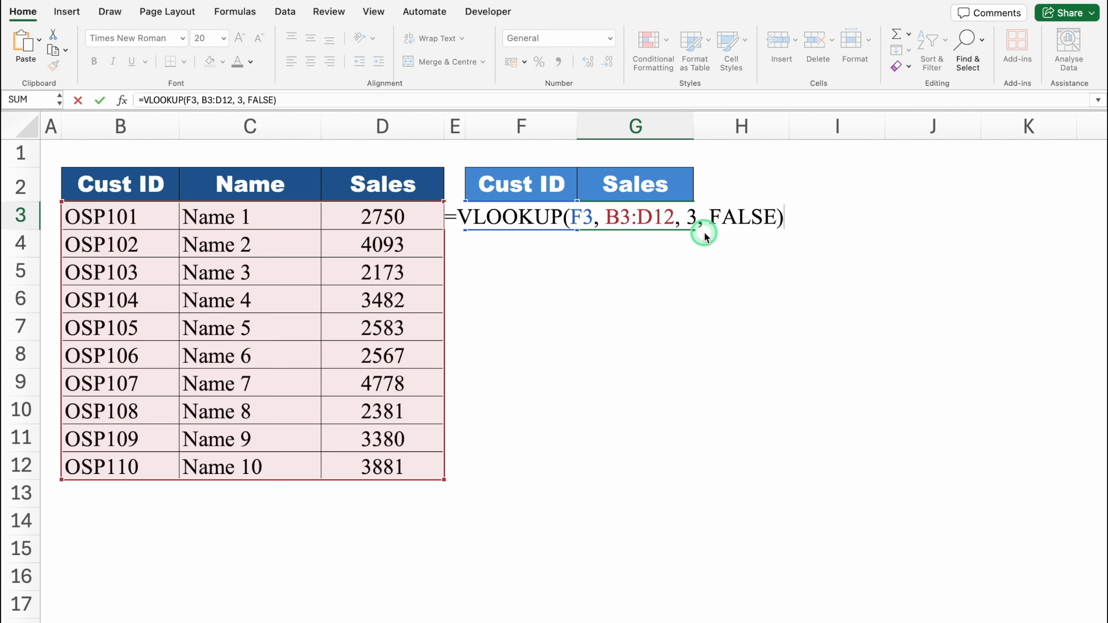
{"action": "key", "text": "Return"}
{"action": "left_click", "coordinate": [654, 215]}
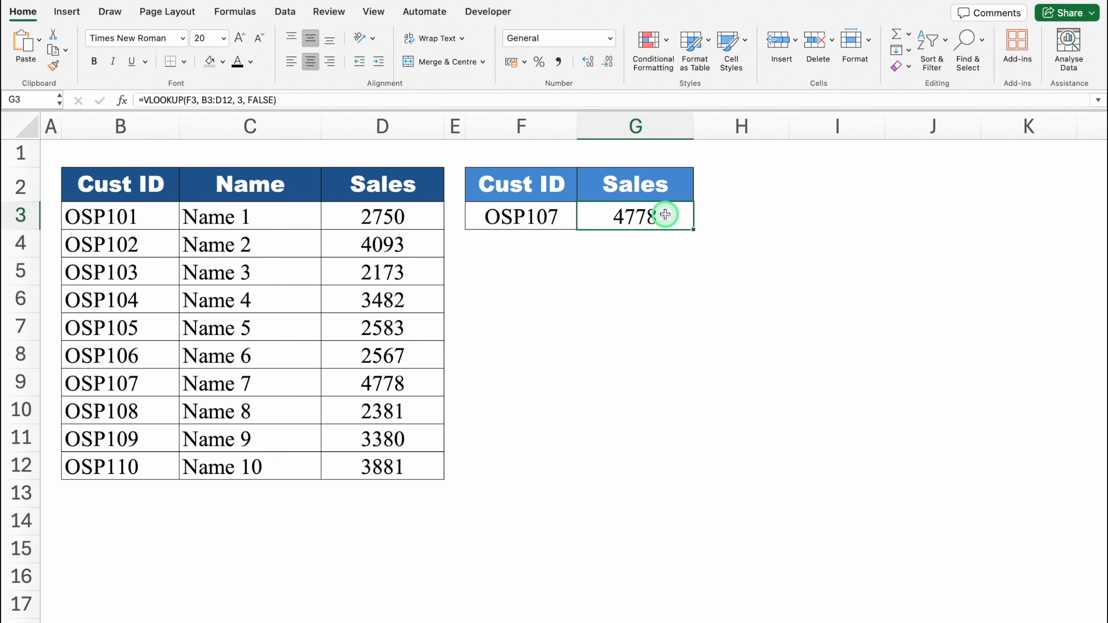
Test the Sales lookup by changing the Cust ID in F3 to the eighth customer's ID and checking G3.
{"action": "left_click", "coordinate": [551, 215]}
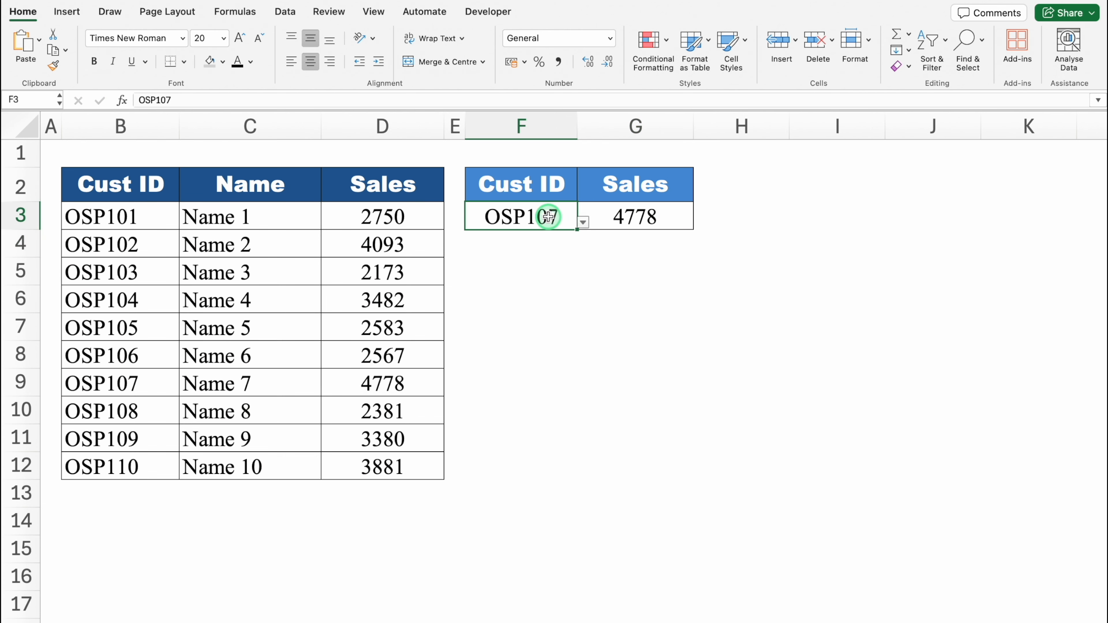
{"action": "left_click", "coordinate": [582, 223]}
{"action": "left_click", "coordinate": [498, 336]}
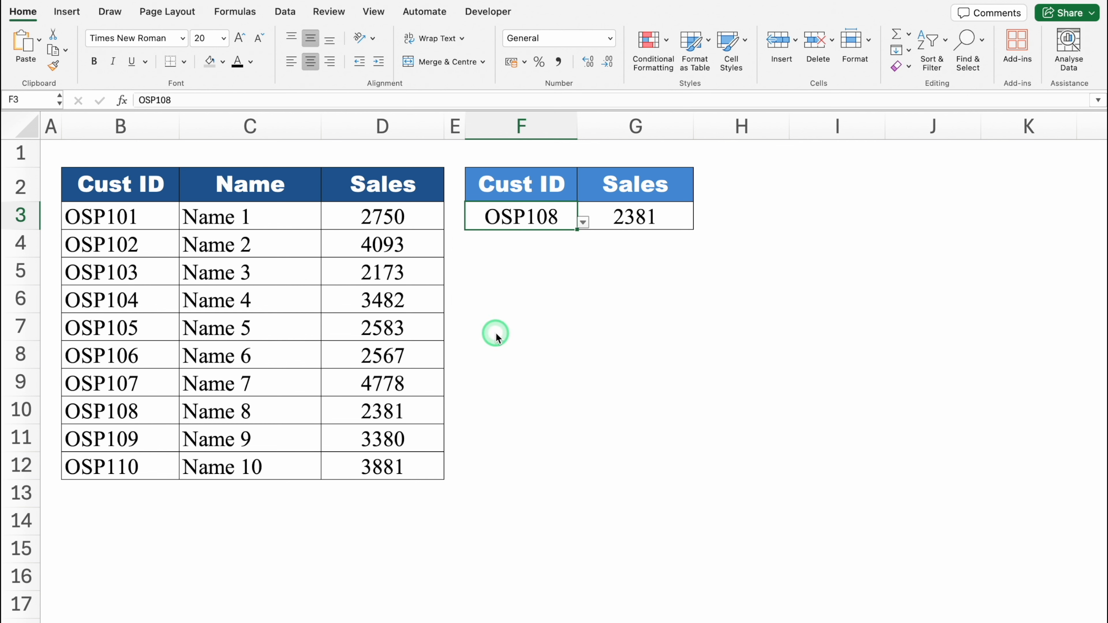
{"action": "left_click", "coordinate": [651, 218]}
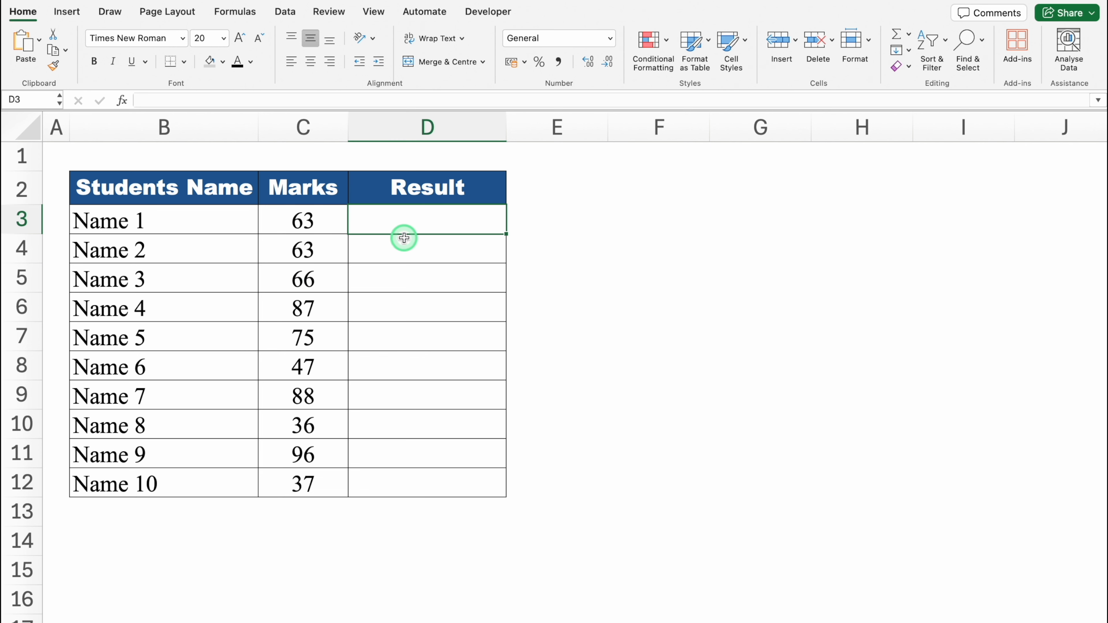
For the student marks sheet, ask ChatGPT for a Pass or Fail formula in D3 using names in B3 and marks in C3, and copy it.
{"action": "left_click", "coordinate": [410, 249]}
{"action": "left_click", "coordinate": [414, 275]}
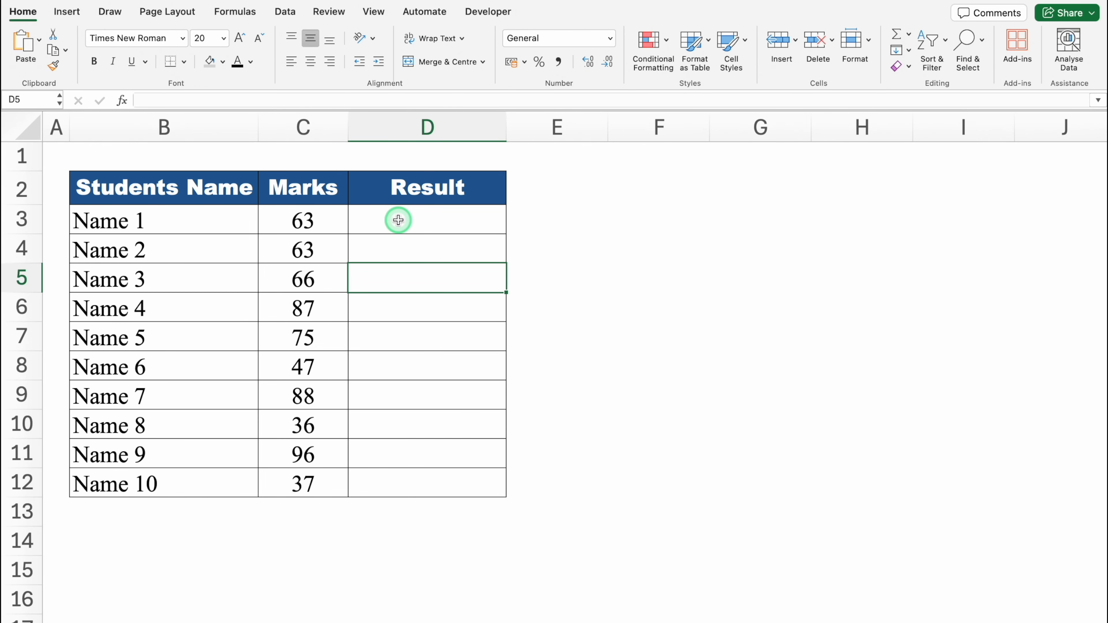
{"action": "left_click", "coordinate": [174, 127]}
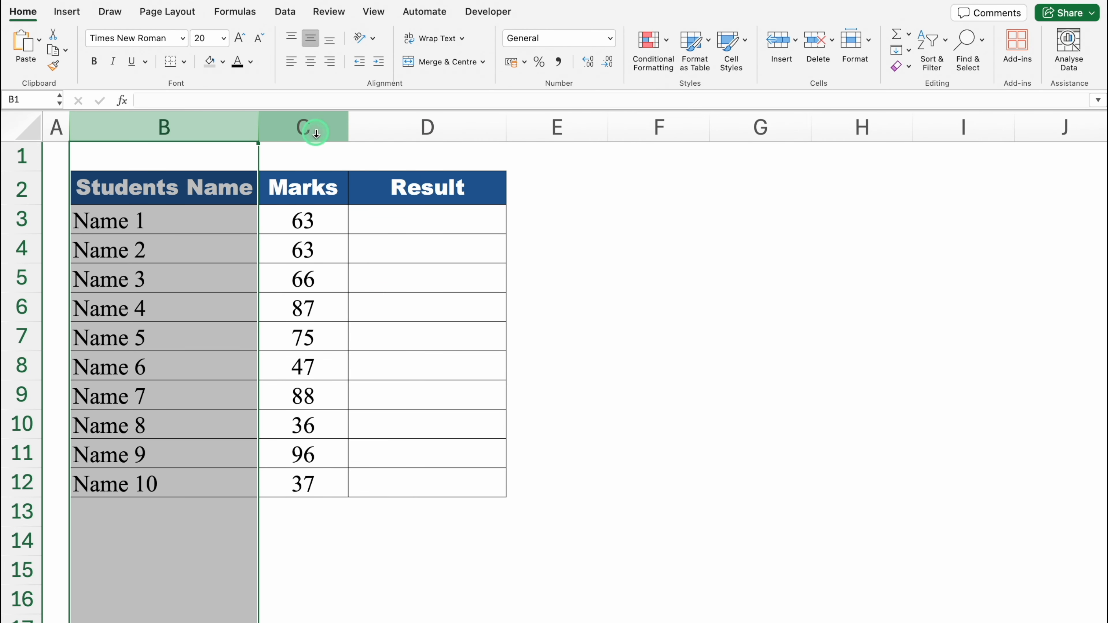
{"action": "left_click", "coordinate": [316, 131]}
{"action": "left_click", "coordinate": [465, 220]}
{"action": "key", "text": "ctrl+shift+Down"}
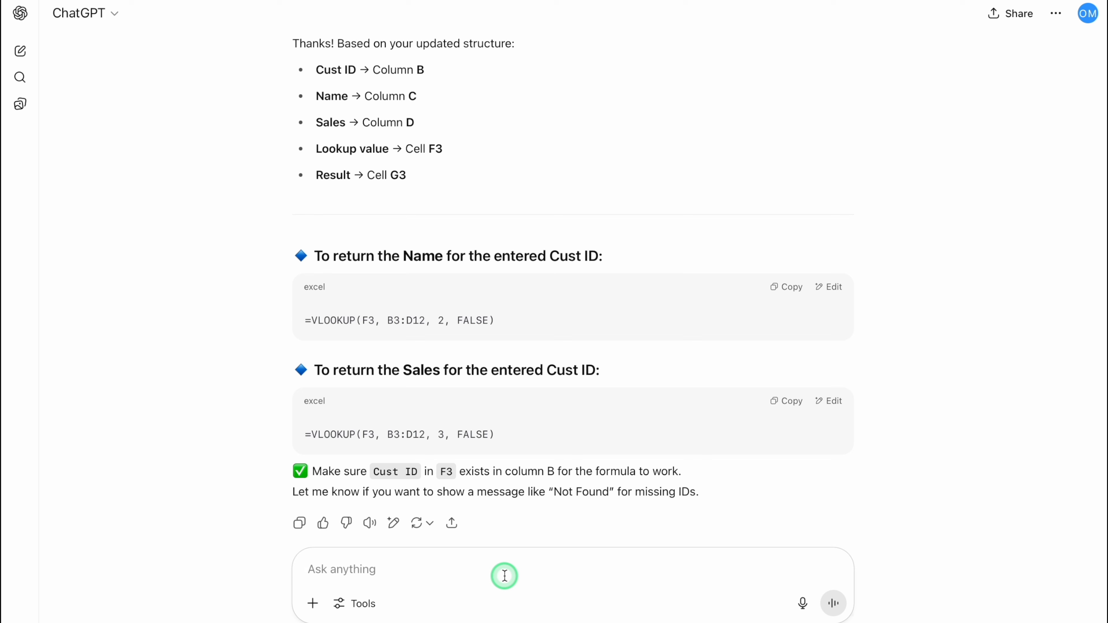
{"action": "left_click", "coordinate": [505, 576]}
{"action": "key", "text": "ctrl+v"}
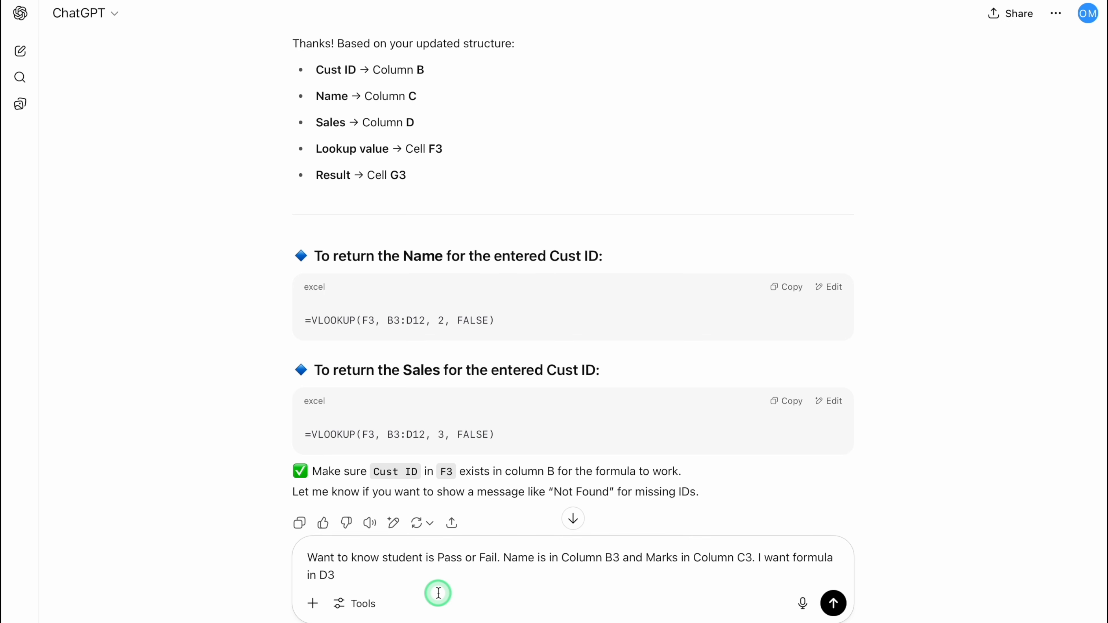
{"action": "key", "text": "Return"}
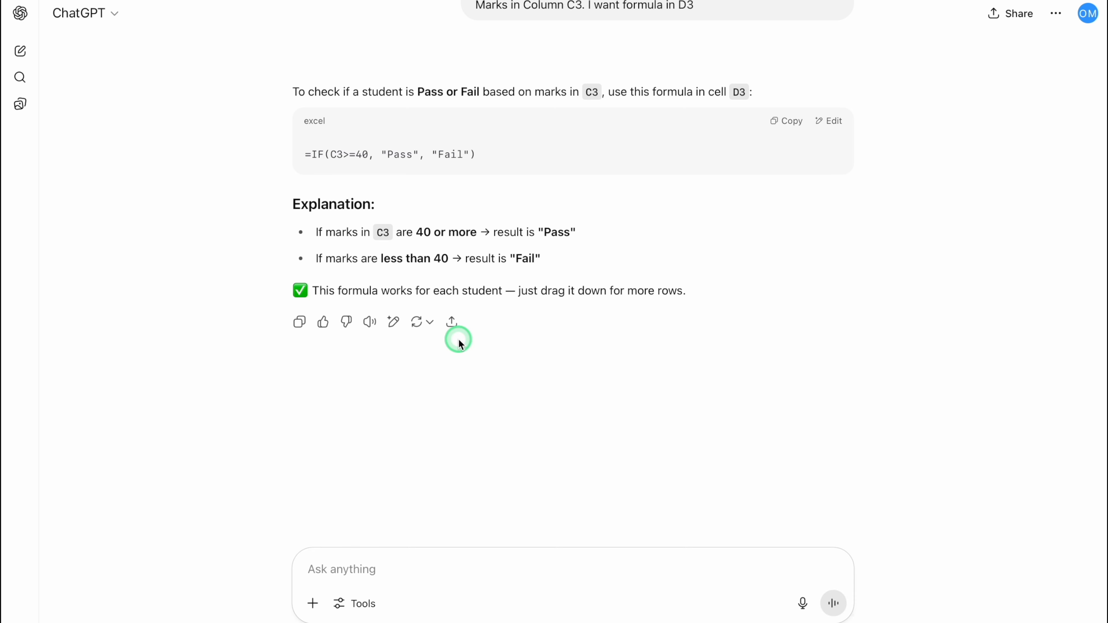
{"action": "scroll", "coordinate": [724, 295], "scroll_direction": "down", "scroll_amount": 1}
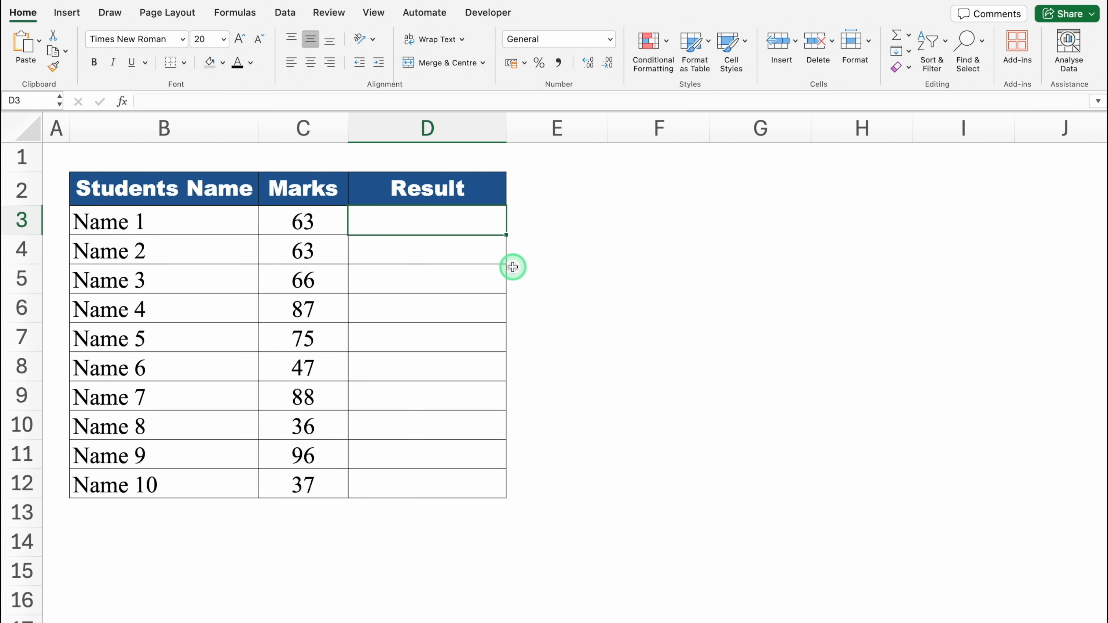
Back in Excel, enter the copied formula =IF(C3>=40, "Pass", "Fail") in D3 and fill it down to D12.
{"action": "double_click", "coordinate": [446, 219]}
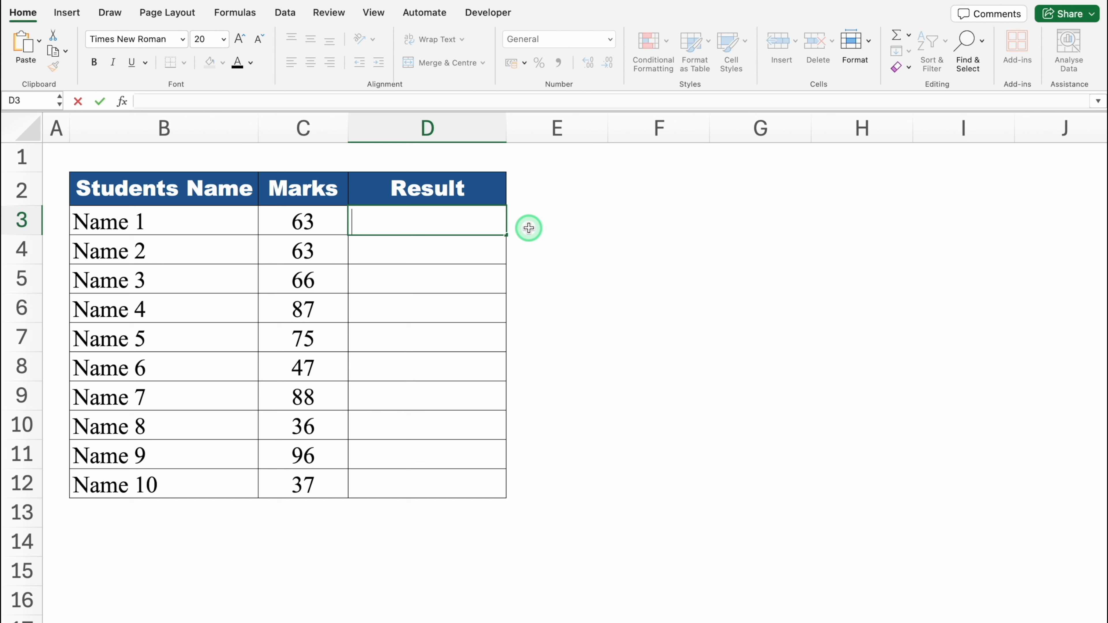
{"action": "key", "text": "super+v"}
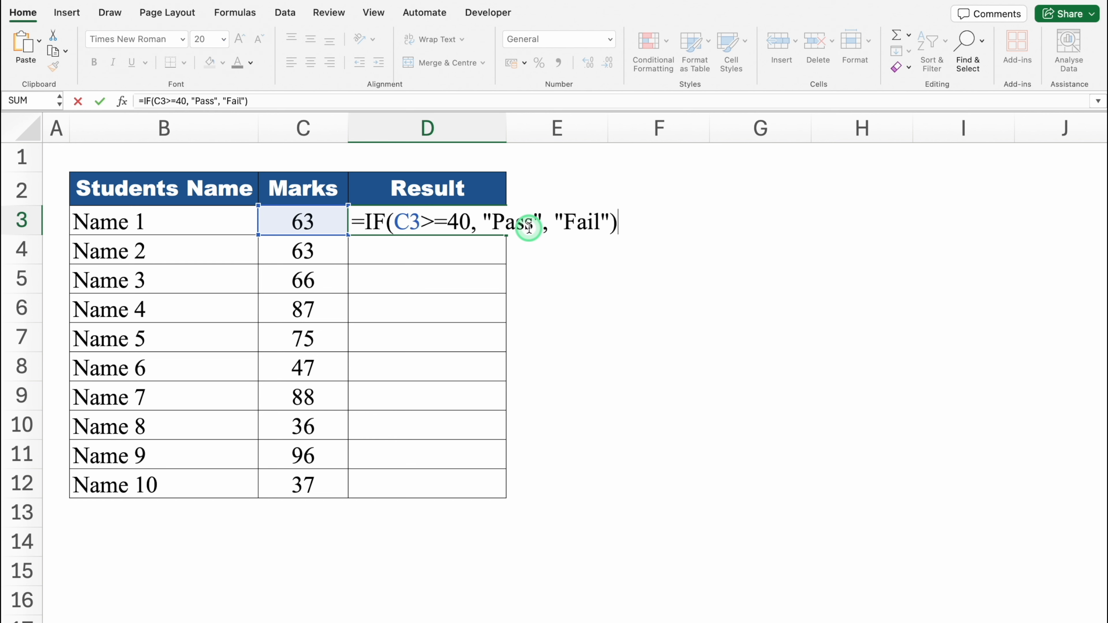
{"action": "key", "text": "Return"}
{"action": "key", "text": "Up"}
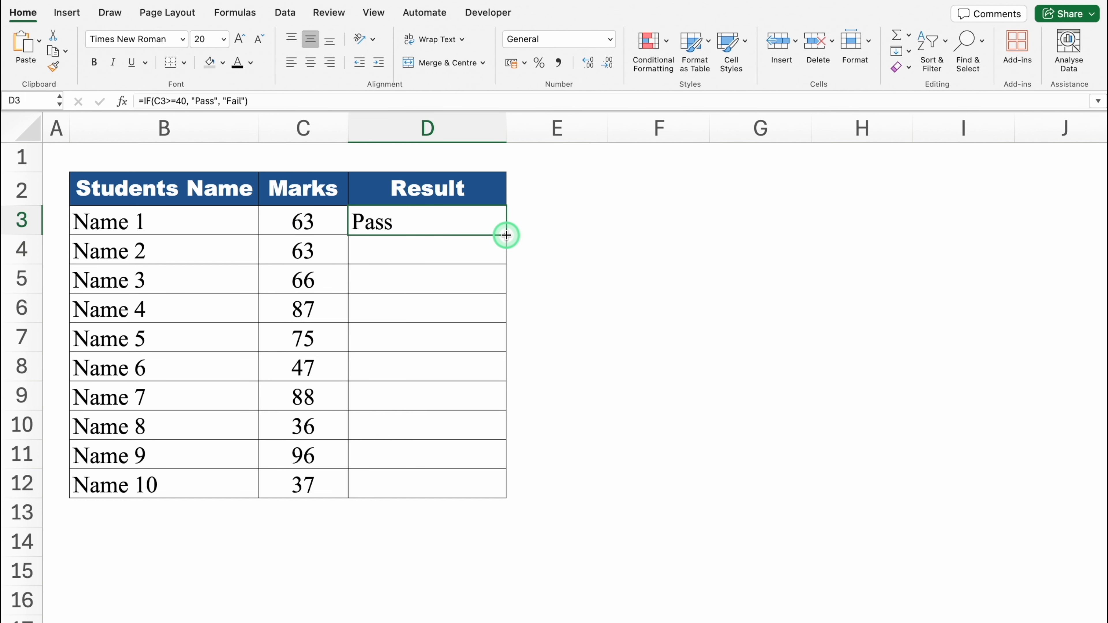
{"action": "double_click", "coordinate": [506, 235]}
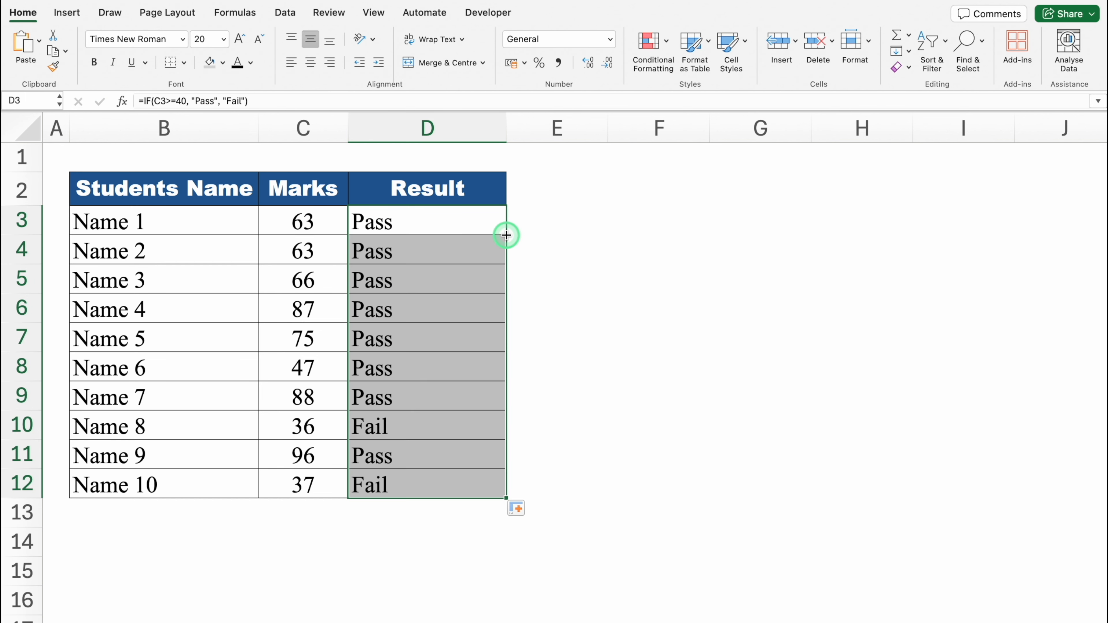
Check the failing students' results, and test the formula by setting the first student's marks in C3 to 39.
{"action": "left_click", "coordinate": [394, 424]}
{"action": "left_click", "coordinate": [403, 482]}
{"action": "left_click", "coordinate": [398, 415]}
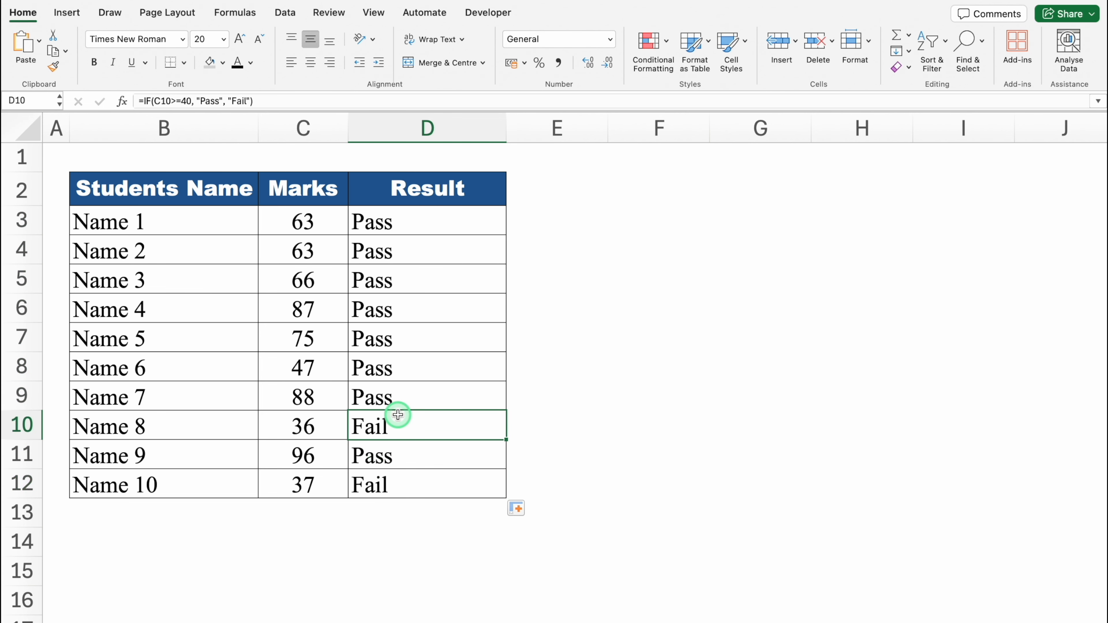
{"action": "left_click", "coordinate": [331, 421]}
{"action": "left_click", "coordinate": [336, 219]}
{"action": "type", "text": "39"}
{"action": "key", "text": "Return"}
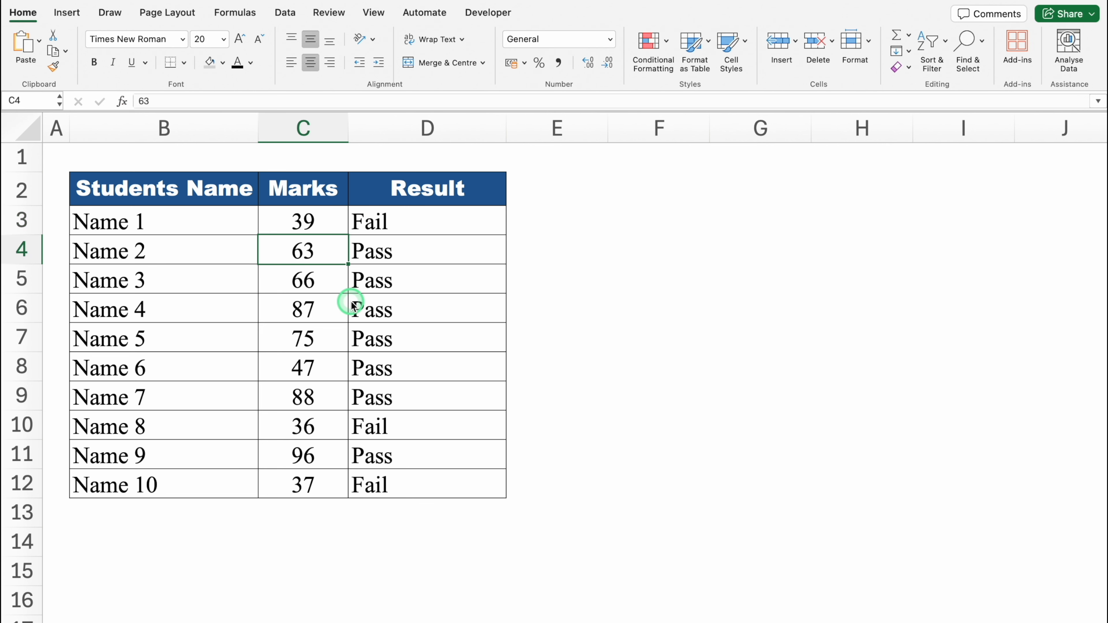
On the employee sheet, enter 21/6 as the first employee's joining date in C3 and clear it again.
{"action": "left_click", "coordinate": [408, 219]}
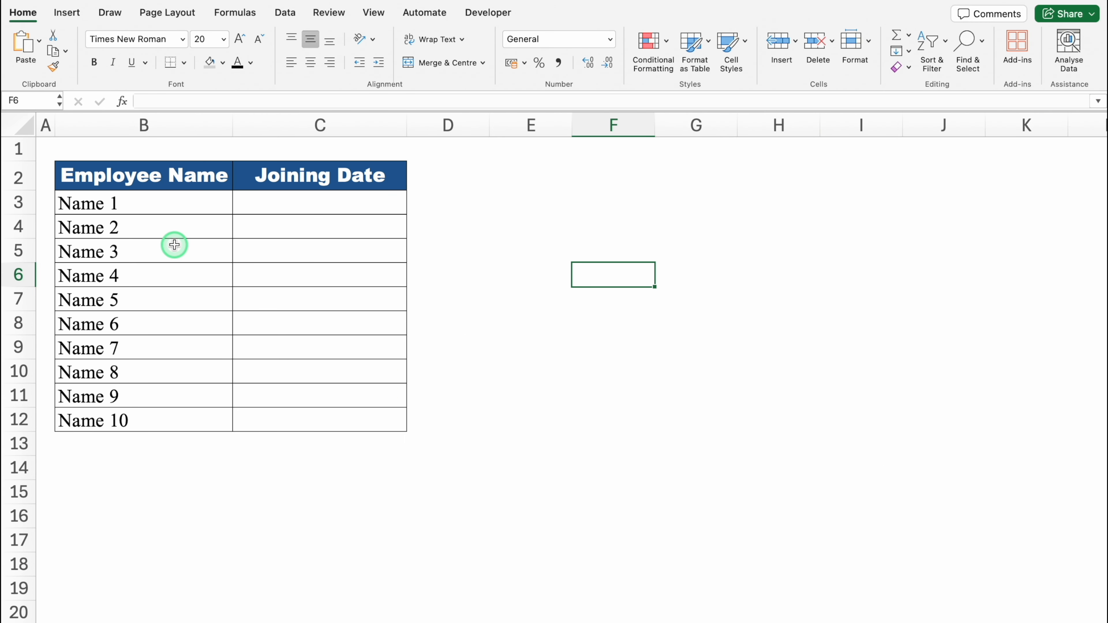
{"action": "left_click", "coordinate": [297, 207]}
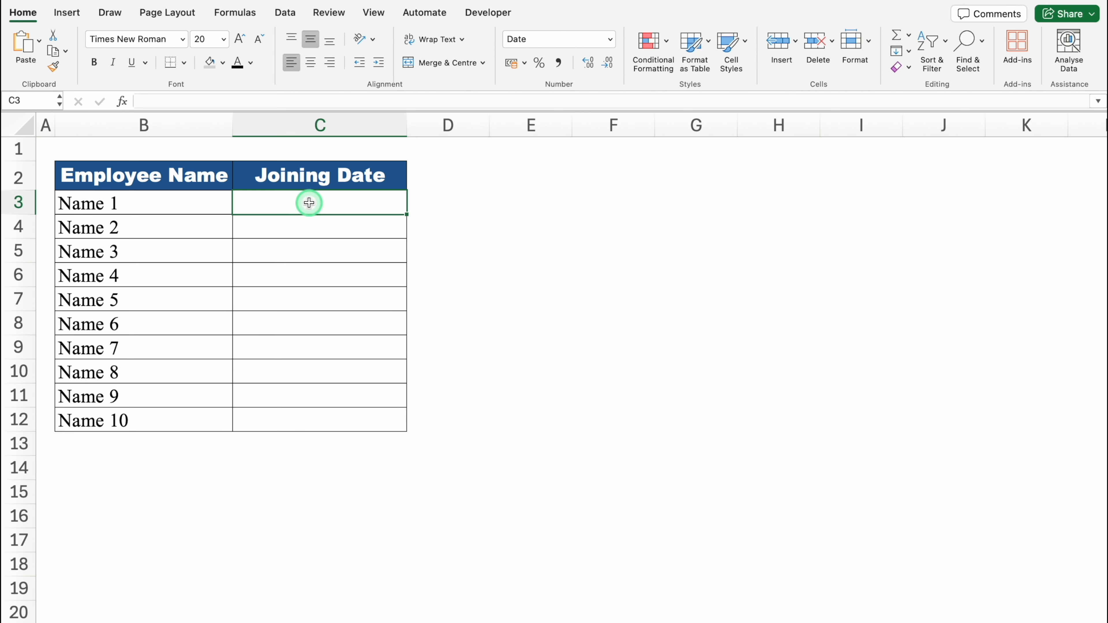
{"action": "type", "text": "2"}
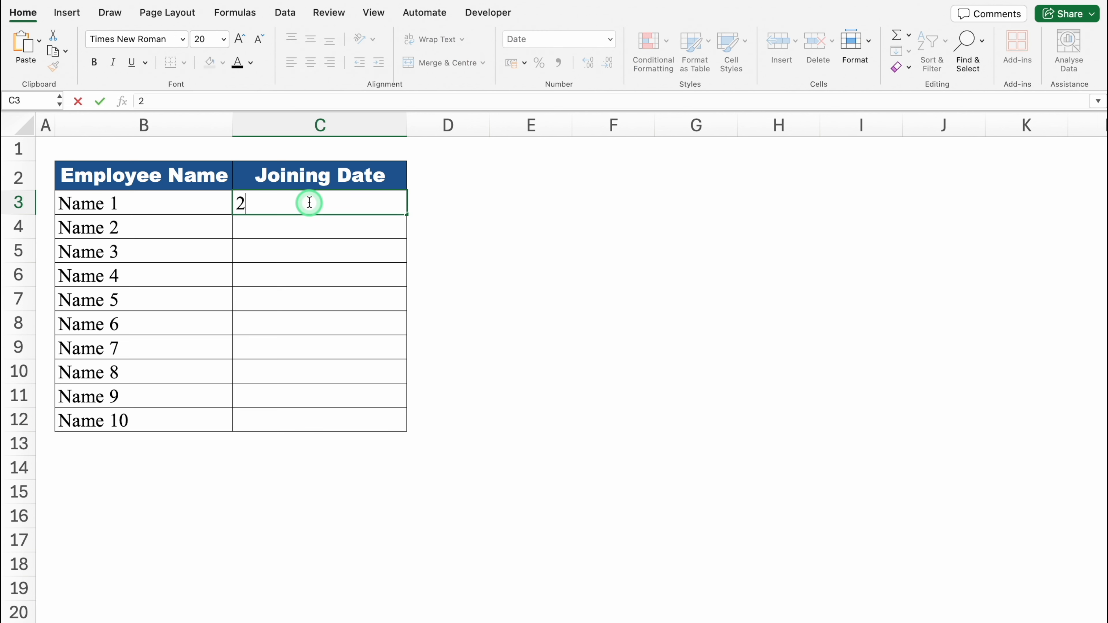
{"action": "type", "text": "1/6"}
{"action": "left_click", "coordinate": [298, 235]}
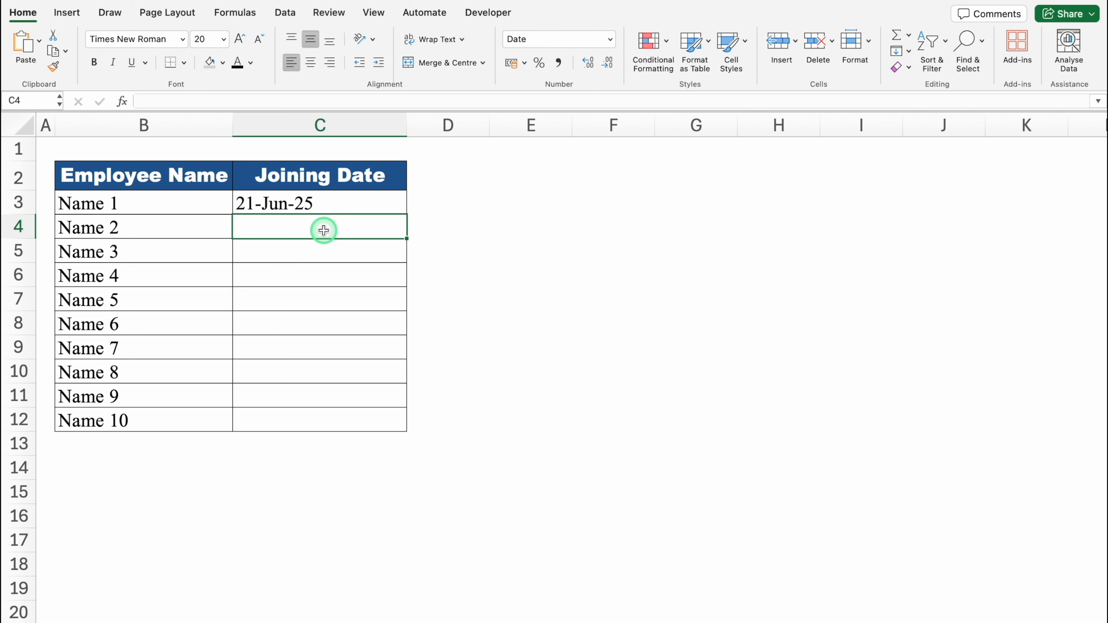
{"action": "left_click", "coordinate": [322, 205]}
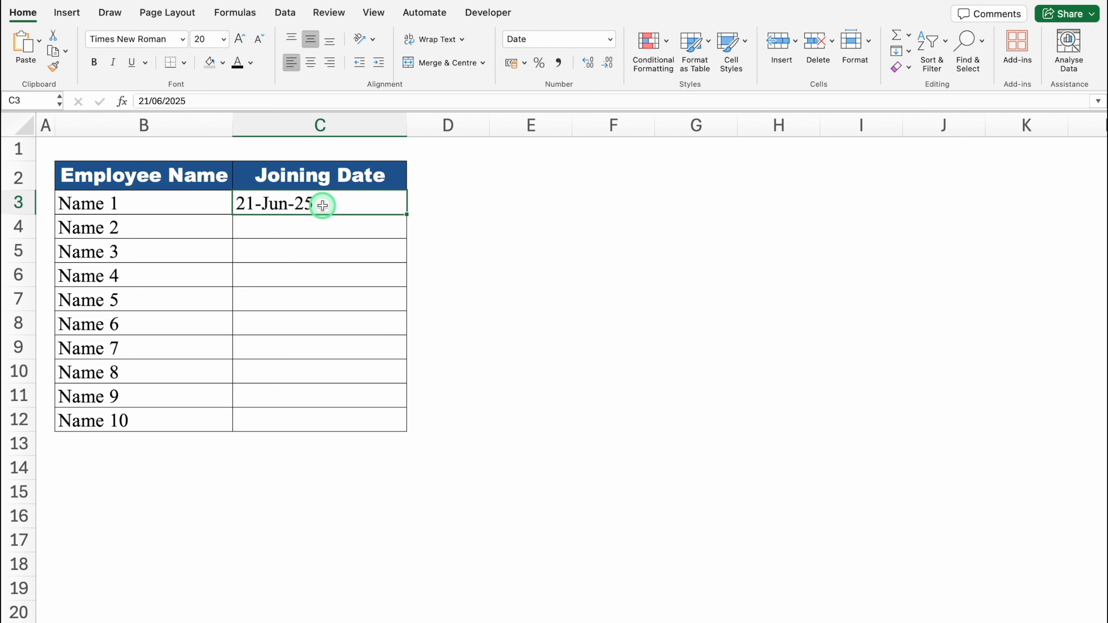
{"action": "key", "text": "Delete"}
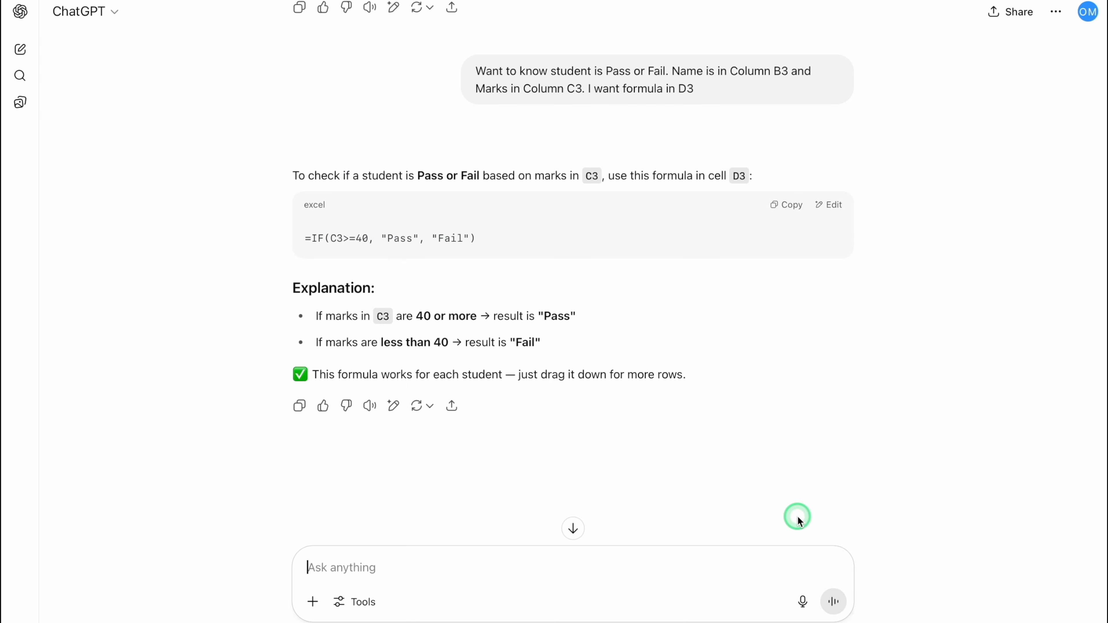
Ask ChatGPT how to allow entries in column C only for today's date, and copy the suggested validation formula.
{"action": "type", "text": "In the Excel sheet, I want to allow entries in column C only for today’s date. How can I do that?"}
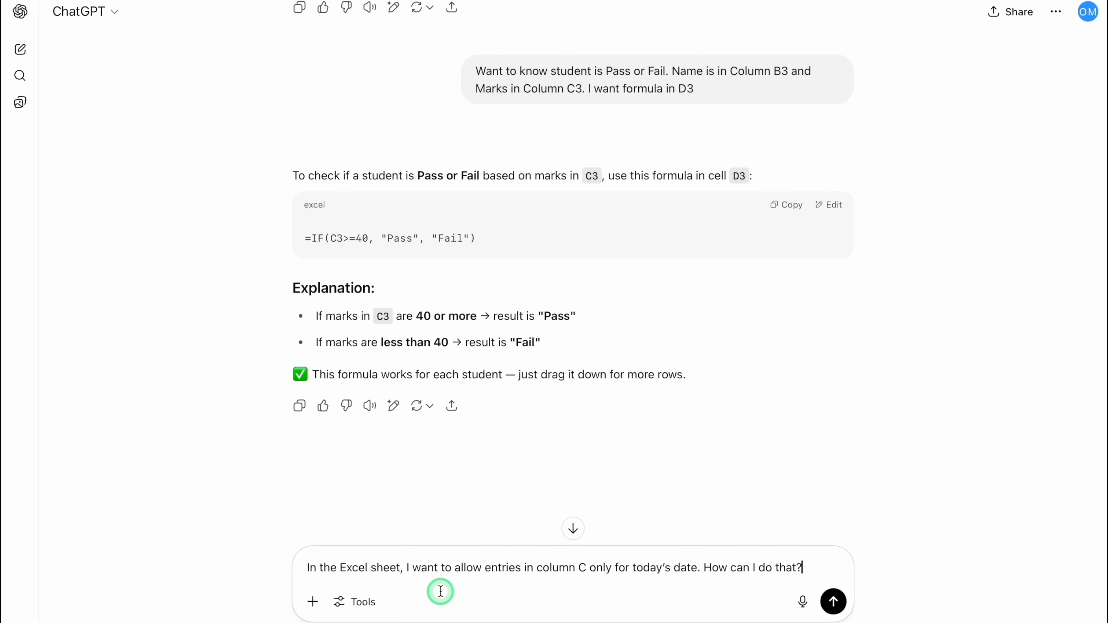
{"action": "key", "text": "Return"}
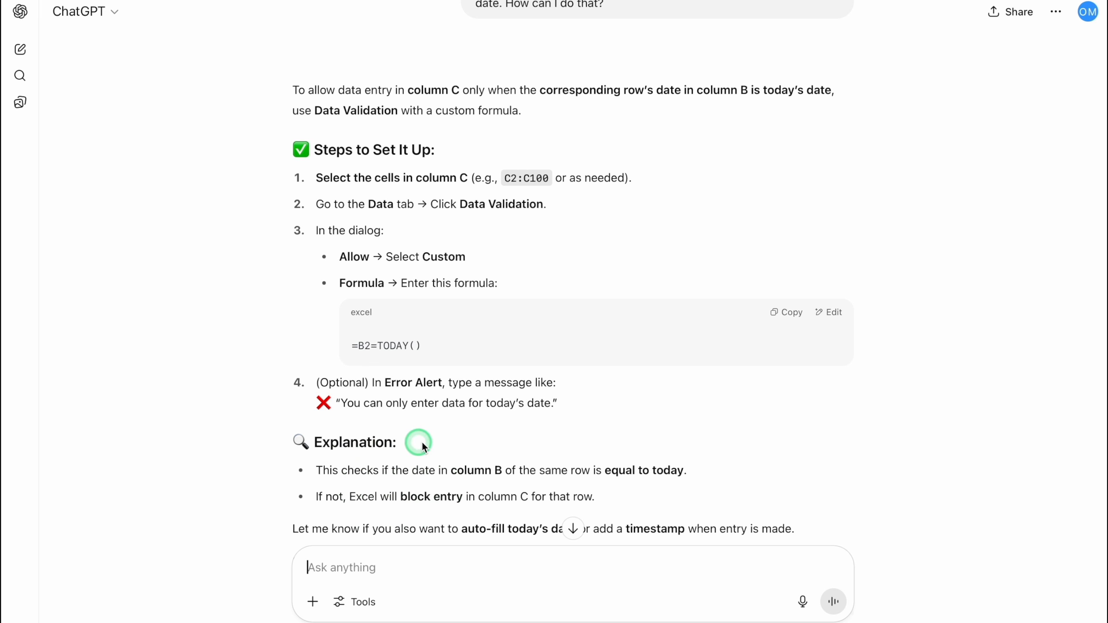
{"action": "left_click", "coordinate": [791, 313]}
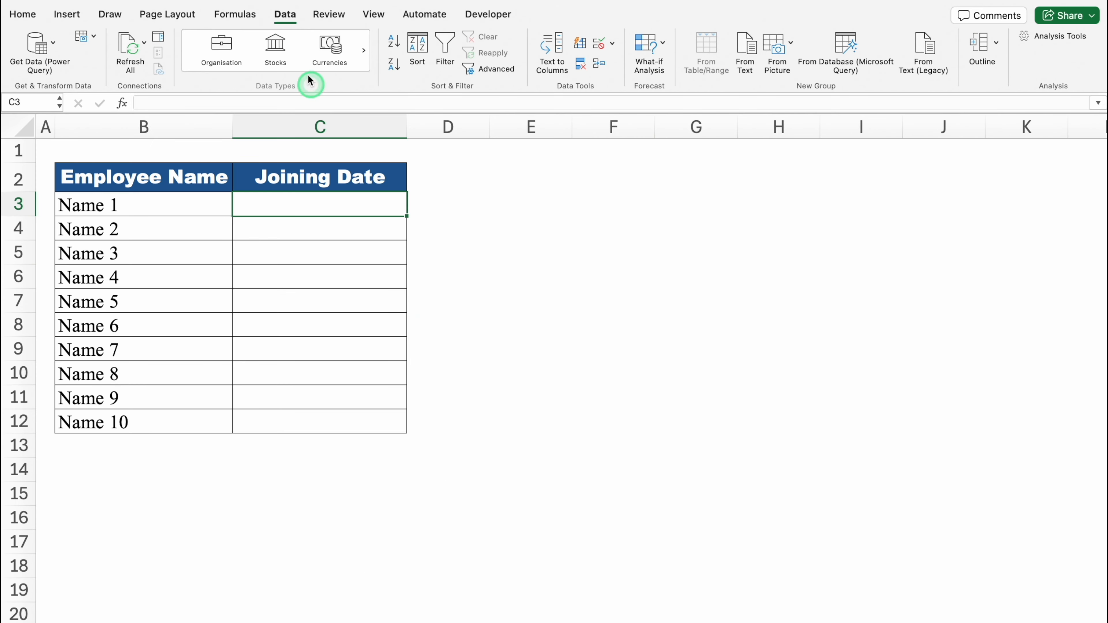
Back in Excel, apply data validation to C3 allowing only a Date equal to today using TODAY(), and fill it down to C12.
{"action": "left_click", "coordinate": [611, 44]}
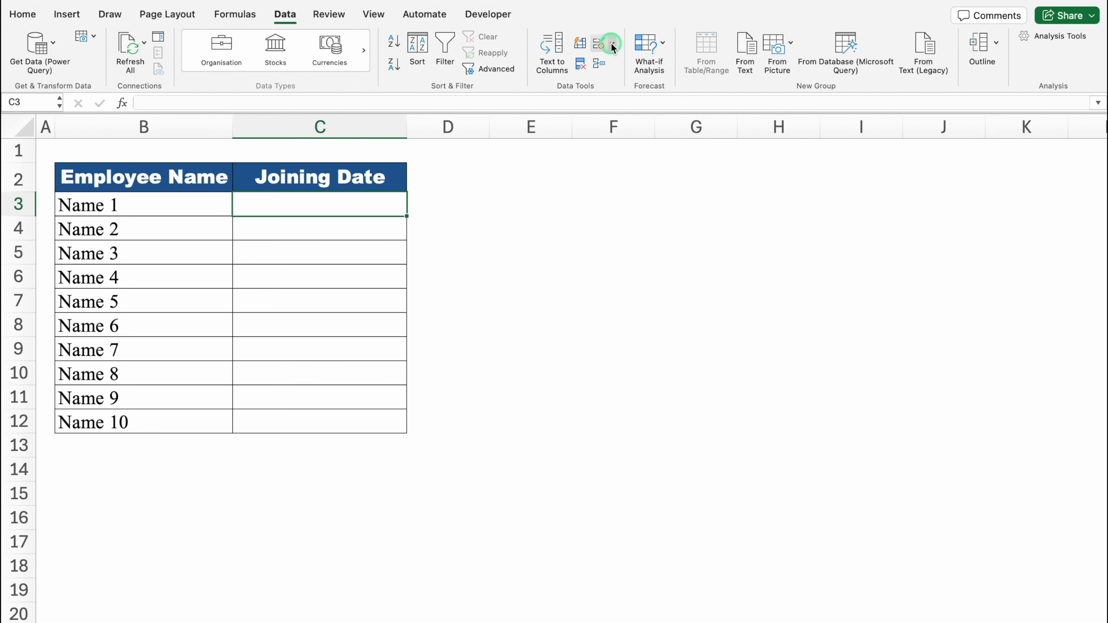
{"action": "left_click", "coordinate": [646, 65]}
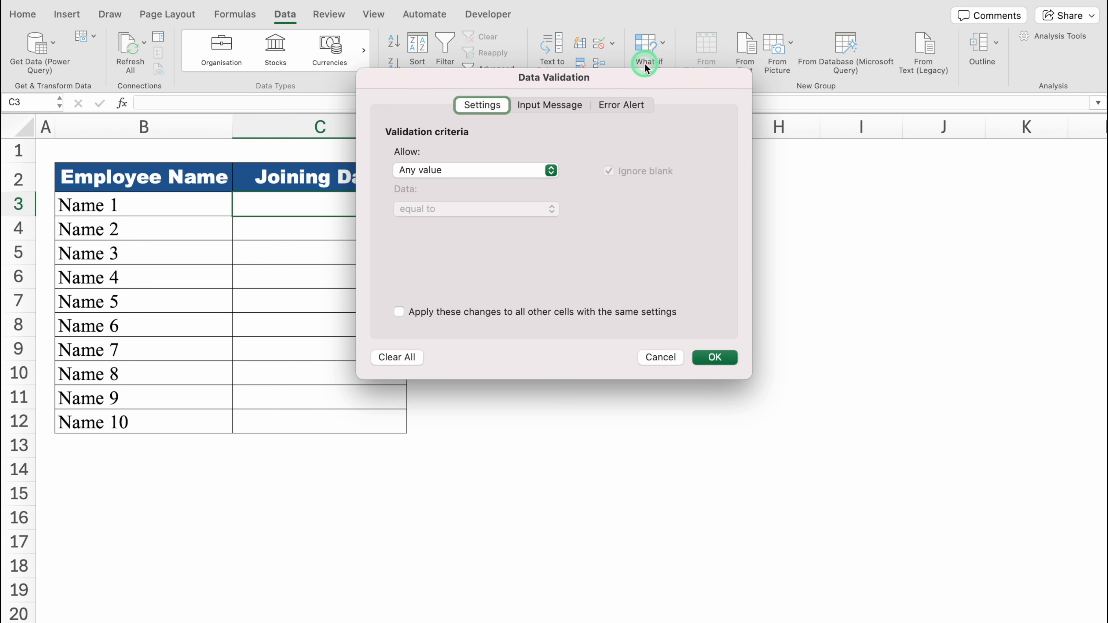
{"action": "left_click", "coordinate": [551, 170]}
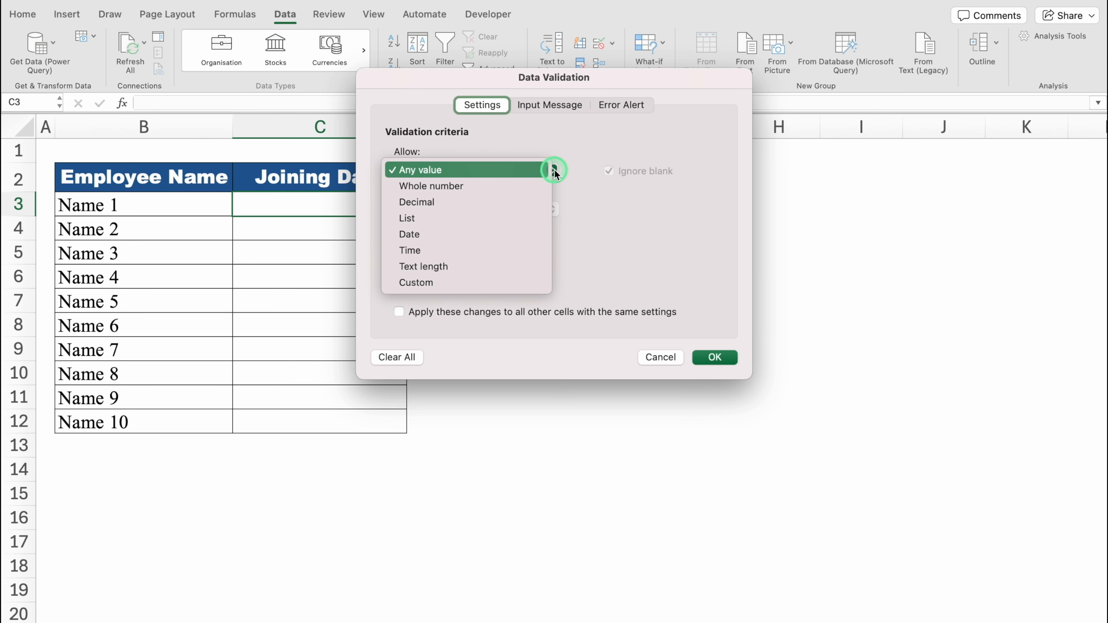
{"action": "left_click", "coordinate": [450, 234]}
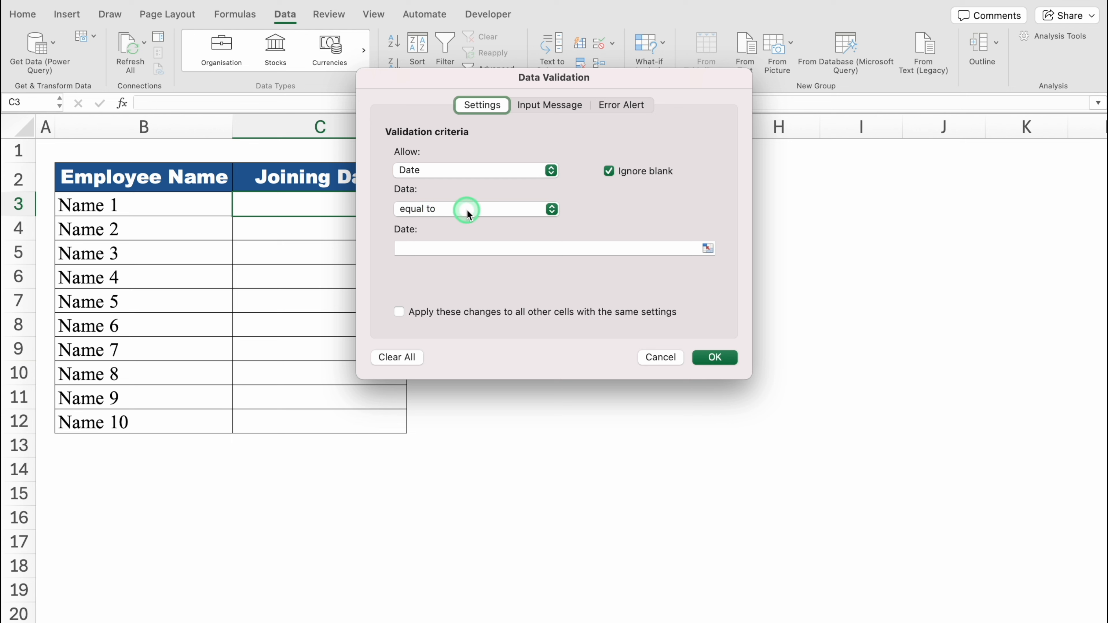
{"action": "left_click", "coordinate": [465, 250]}
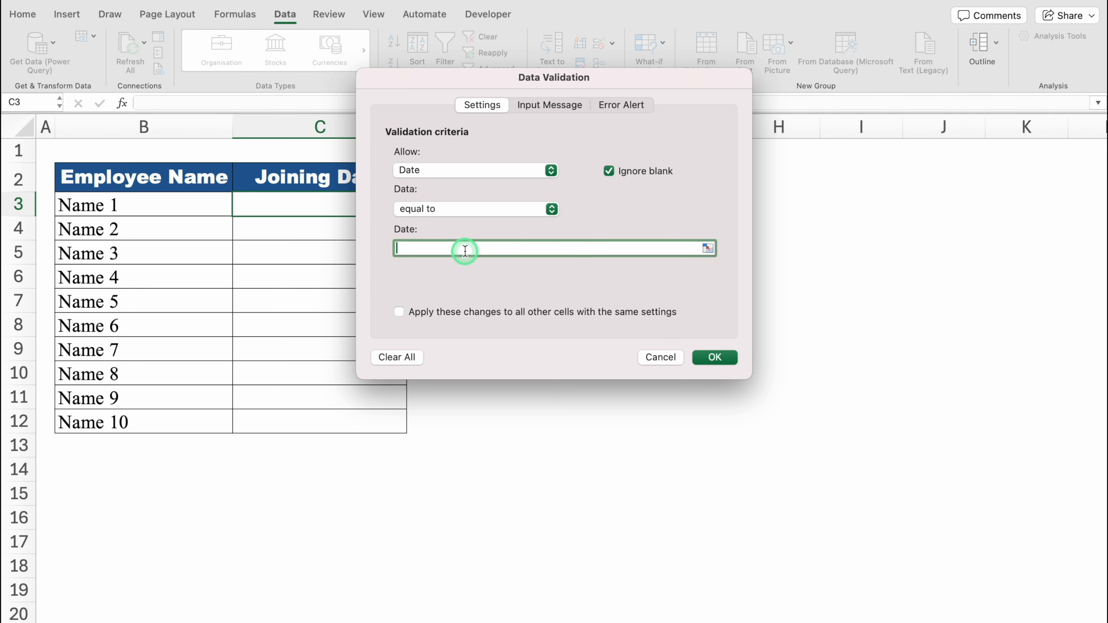
{"action": "type", "text": "=B3=TODAY()"}
{"action": "left_click", "coordinate": [712, 354]}
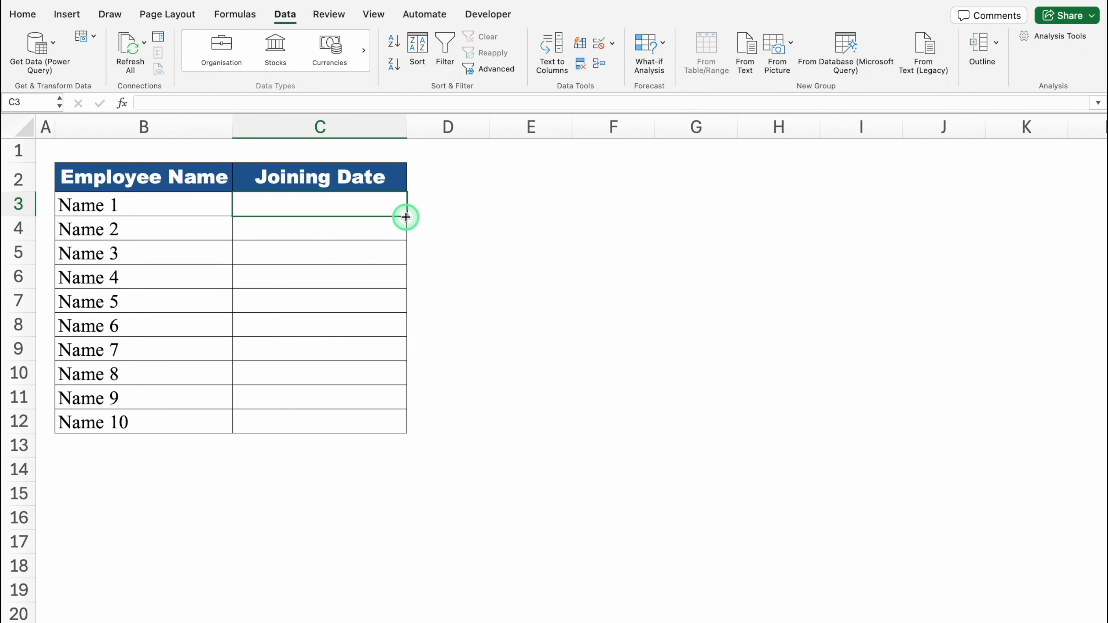
{"action": "left_click_drag", "start_coordinate": [406, 215], "coordinate": [391, 426]}
Test the date restriction by entering 21/6/25 as the first employee's joining date in C3.
{"action": "left_click", "coordinate": [299, 208]}
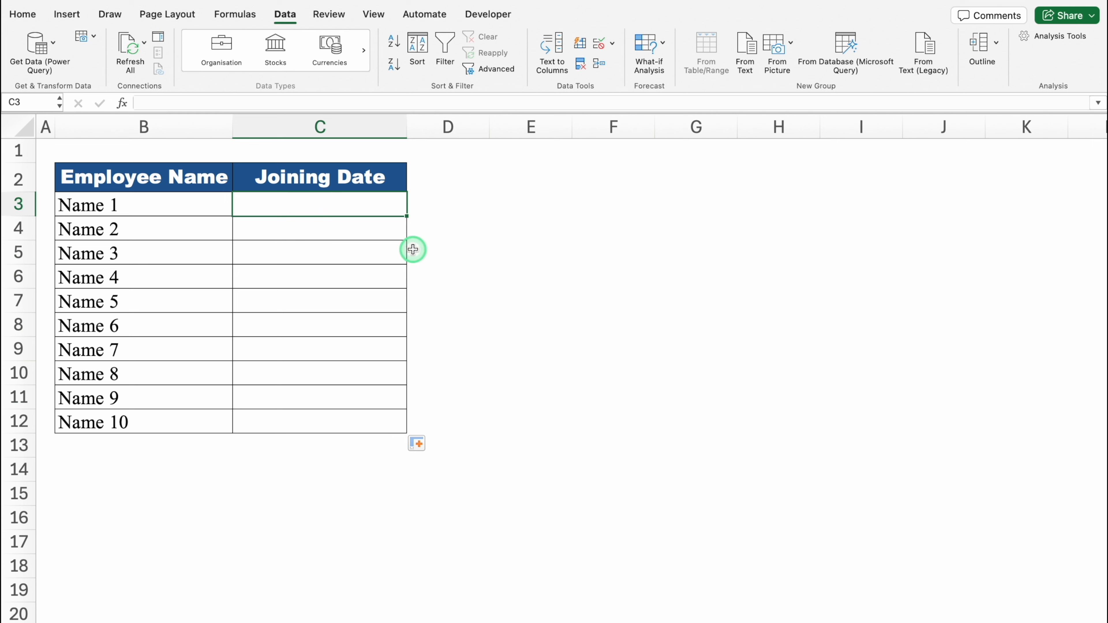
{"action": "left_click", "coordinate": [335, 205]}
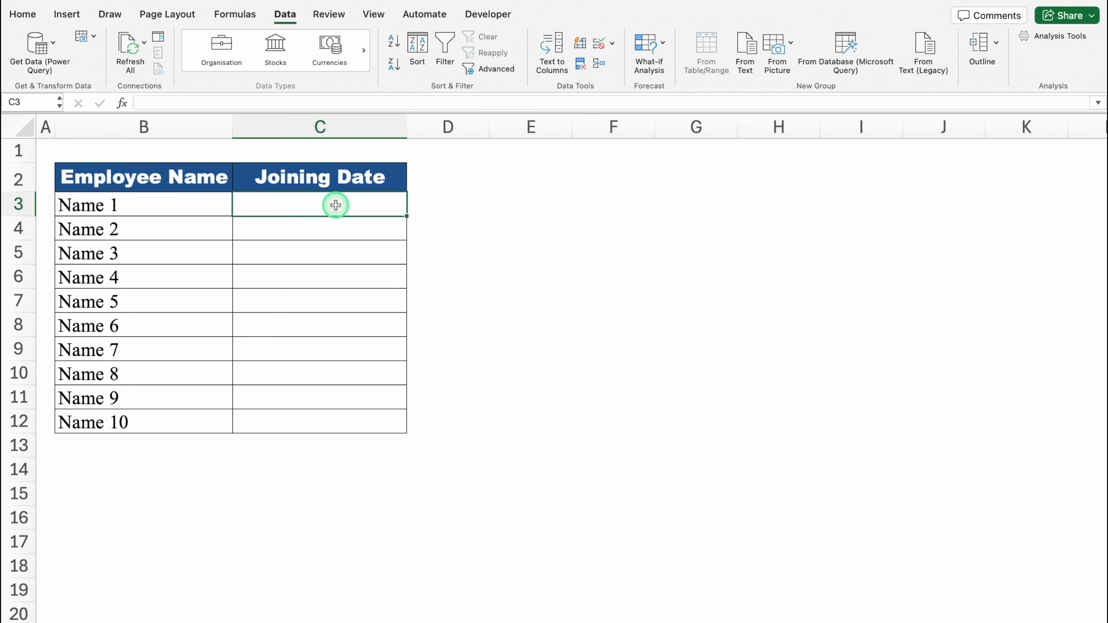
{"action": "type", "text": "21/6/25"}
{"action": "key", "text": "Return"}
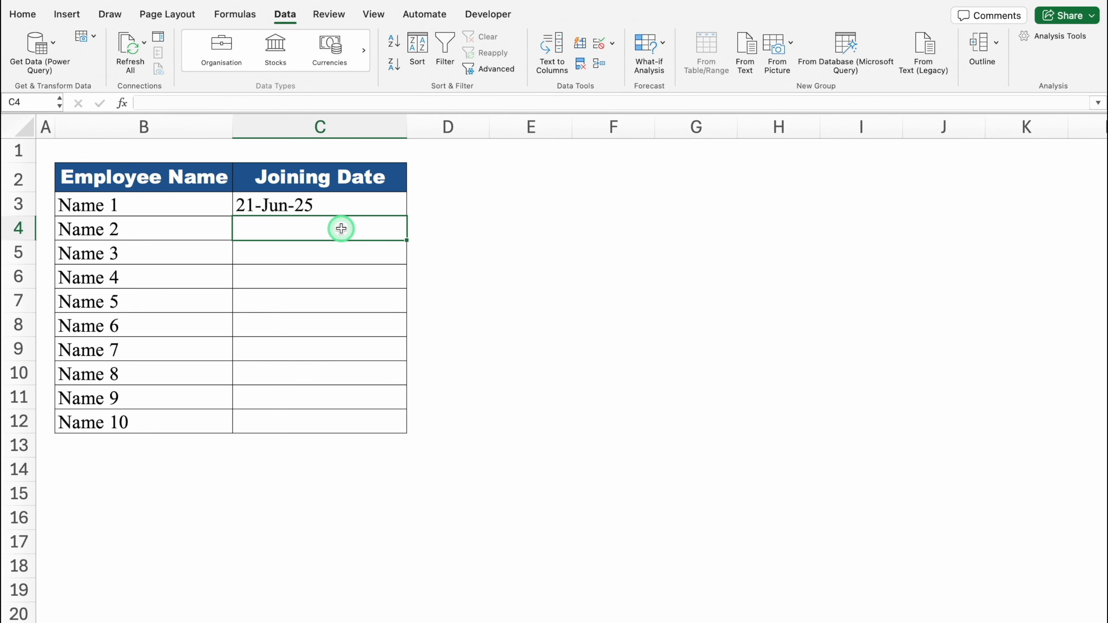
Try to enter 22/6/25 in C4, cancel that entry, and enter 21/6/25 there instead.
{"action": "type", "text": "22/6/25"}
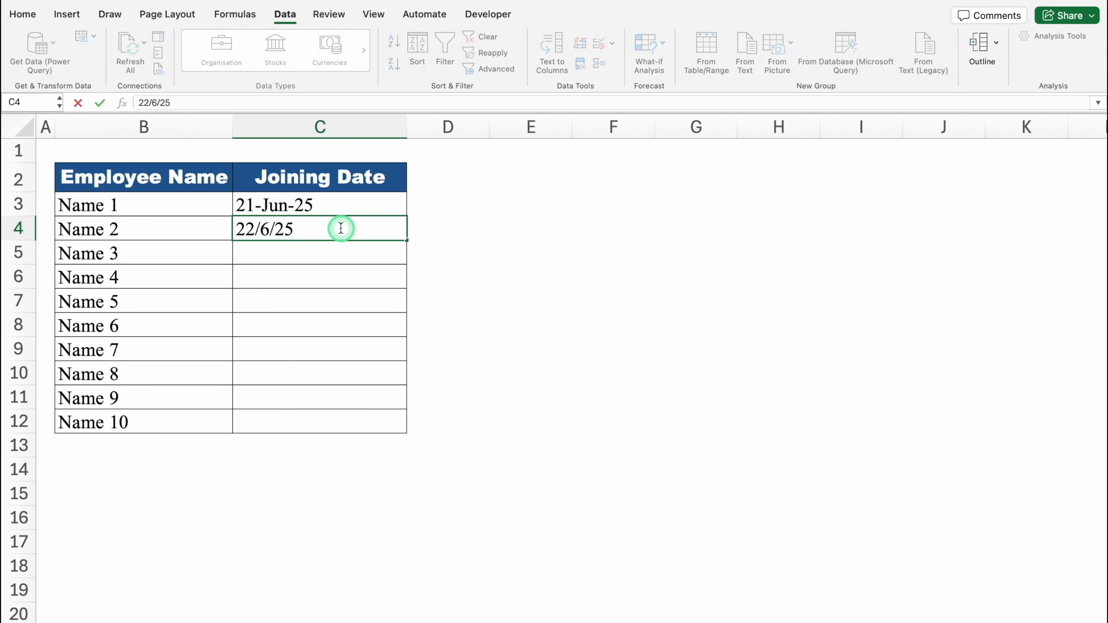
{"action": "key", "text": "Return"}
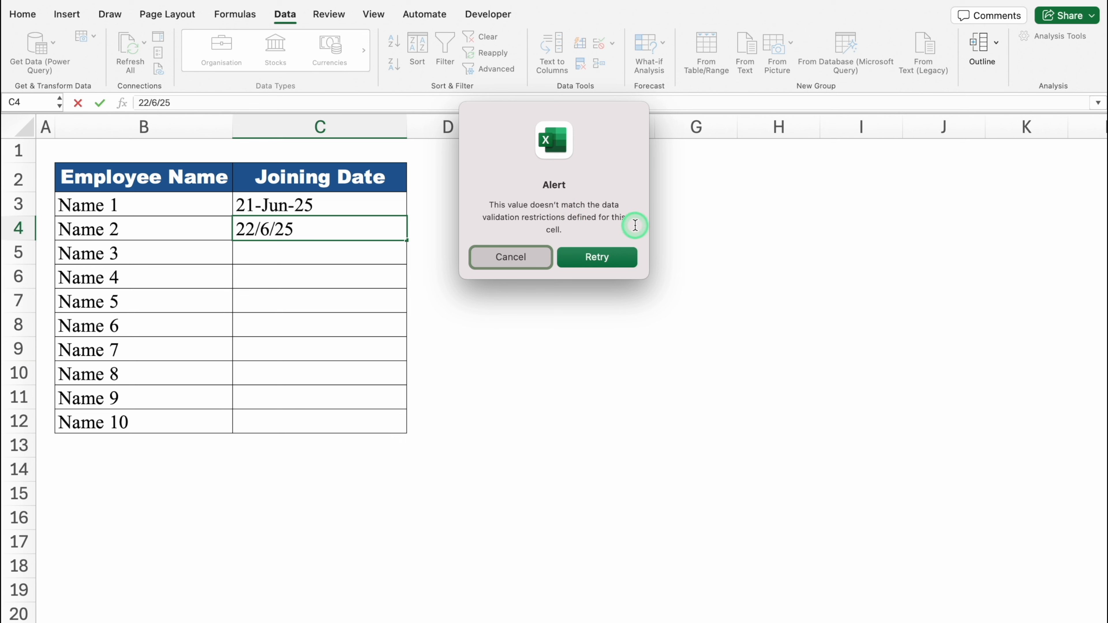
{"action": "left_click", "coordinate": [513, 257]}
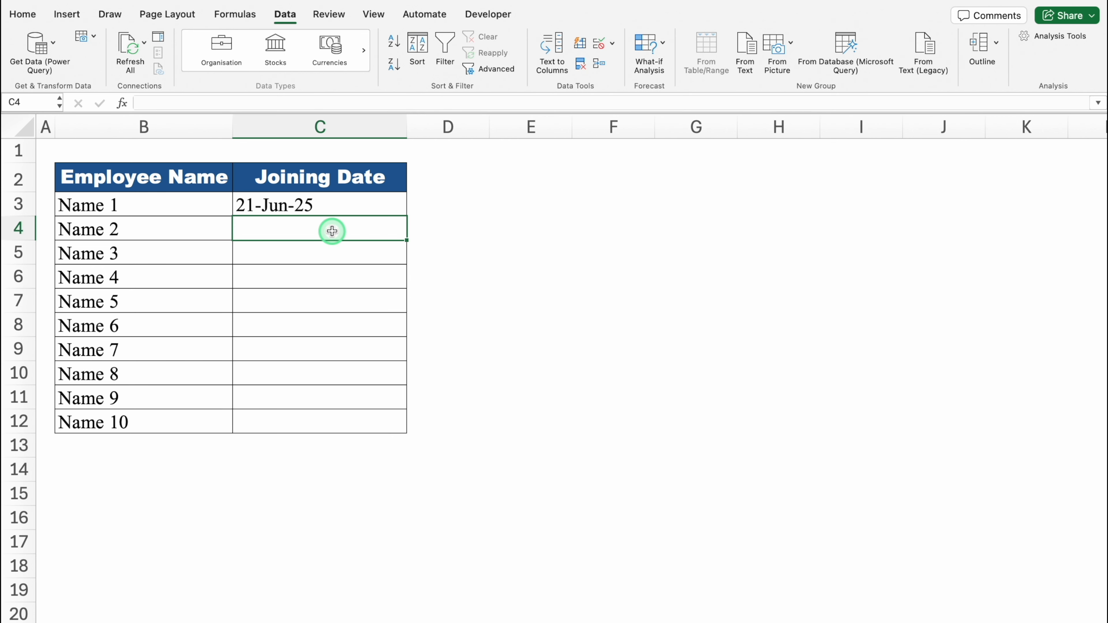
{"action": "type", "text": "21/6/25"}
{"action": "key", "text": "Return"}
{"action": "left_click", "coordinate": [351, 226]}
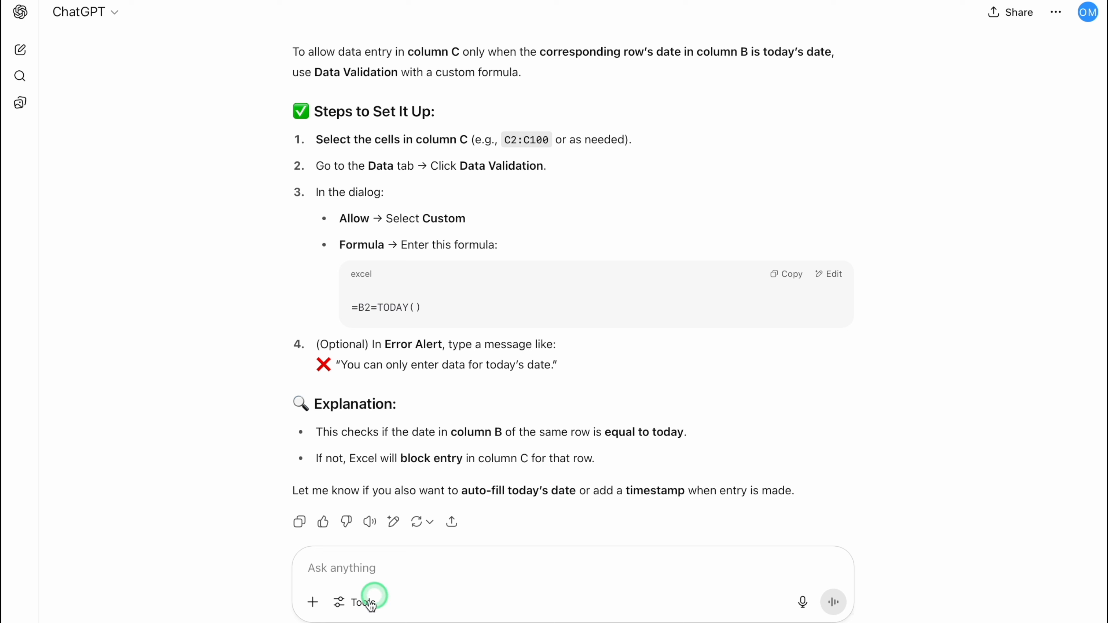
In ChatGPT, upload 1.jpg from the Hand Written Data folder and ask it to convert the image data into an Excel file.
{"action": "left_click", "coordinate": [312, 603]}
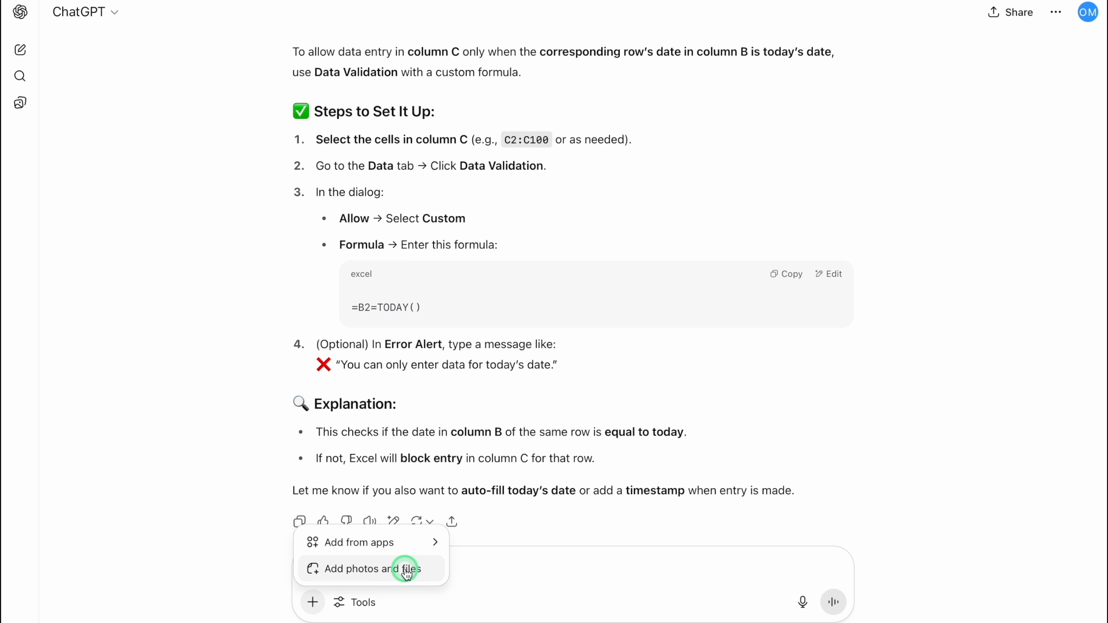
{"action": "left_click", "coordinate": [405, 570]}
{"action": "left_click", "coordinate": [567, 214]}
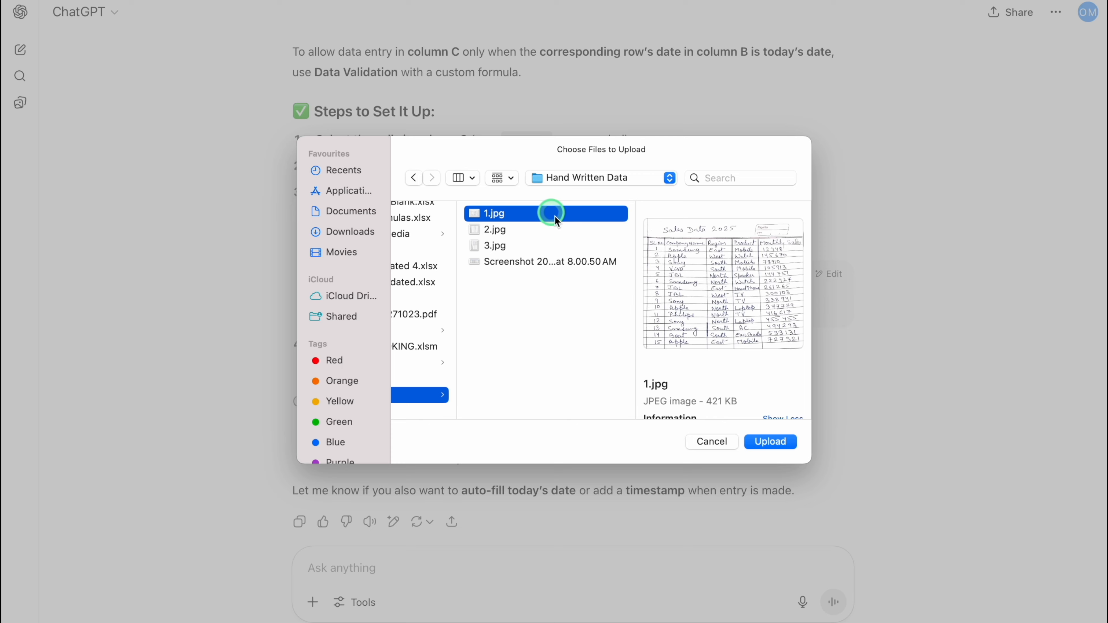
{"action": "left_click", "coordinate": [770, 442]}
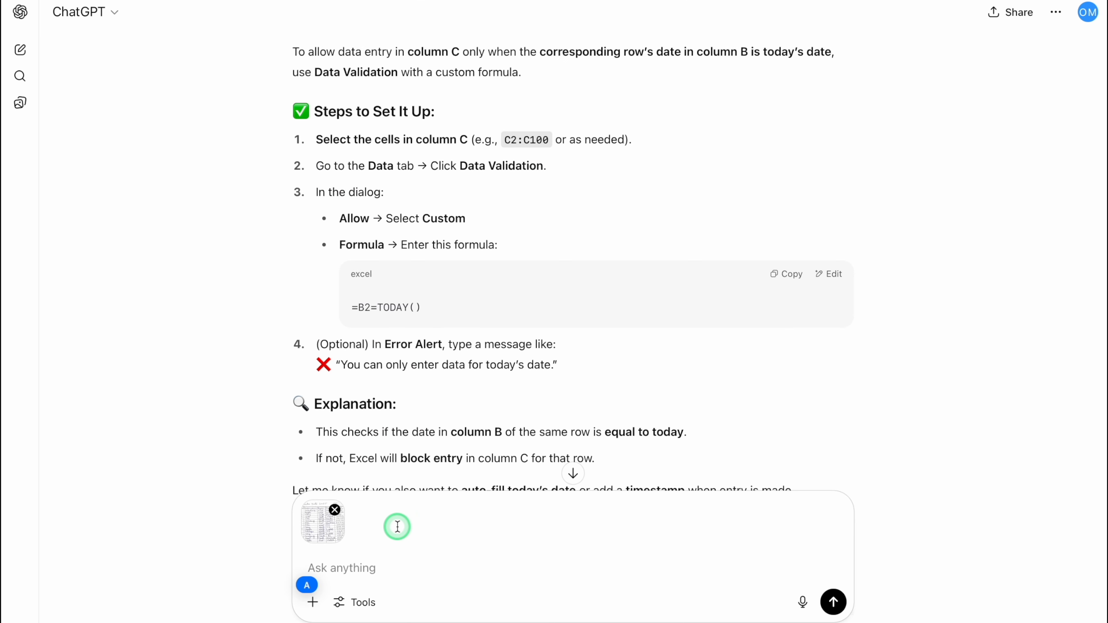
{"action": "type", "text": "Convert this image data in an Excel file"}
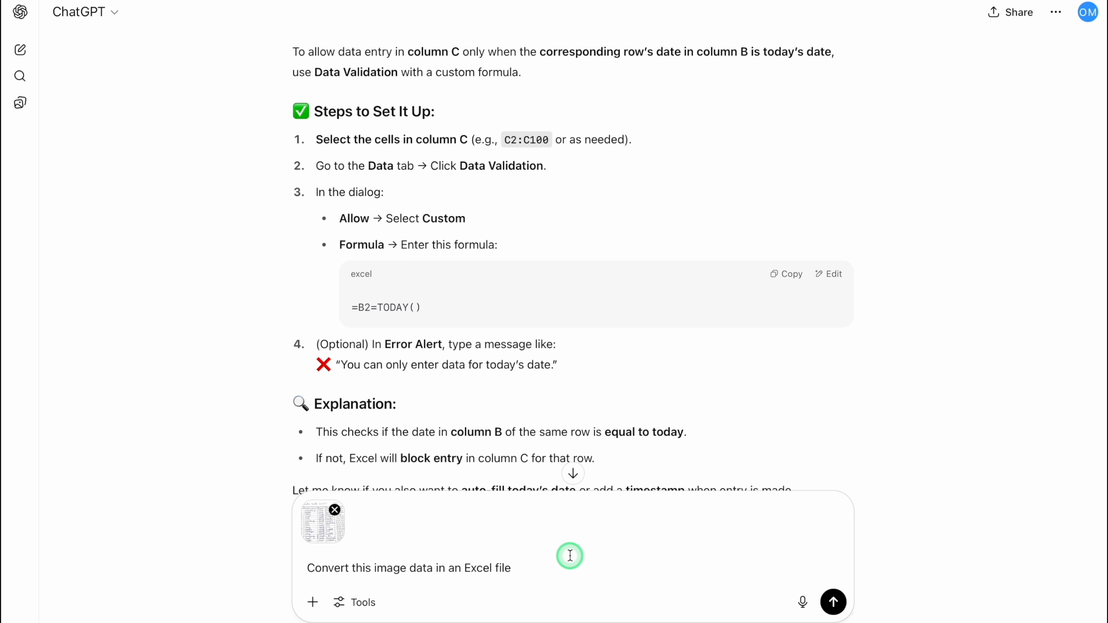
{"action": "key", "text": "Return"}
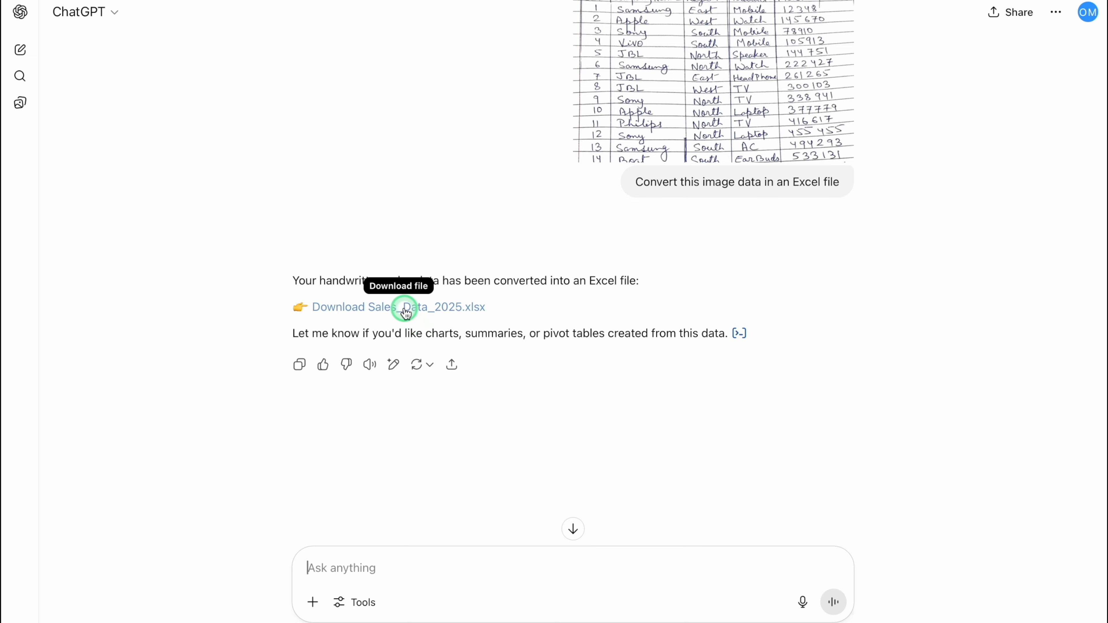
Download Sales_Data_2025.xlsx, open it in Excel and auto-fit the Company Name column.
{"action": "left_click", "coordinate": [427, 314]}
{"action": "double_click", "coordinate": [972, 42]}
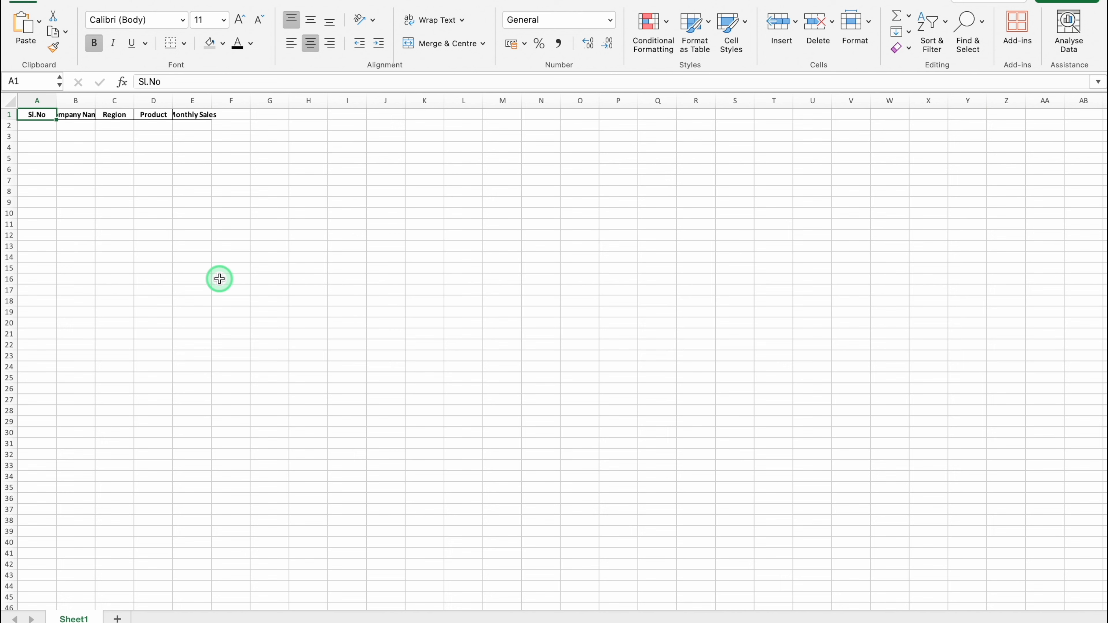
{"action": "double_click", "coordinate": [96, 105]}
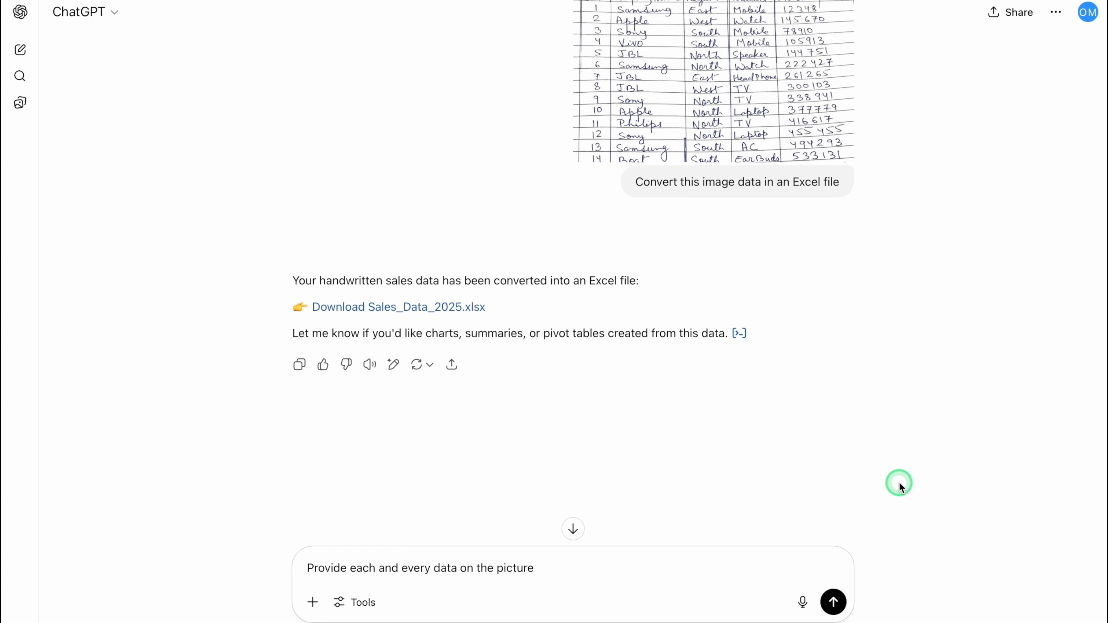
Ask ChatGPT to provide each and every data on the picture, and copy the resulting table into a blank Excel sheet at A1.
{"action": "key", "text": "Return"}
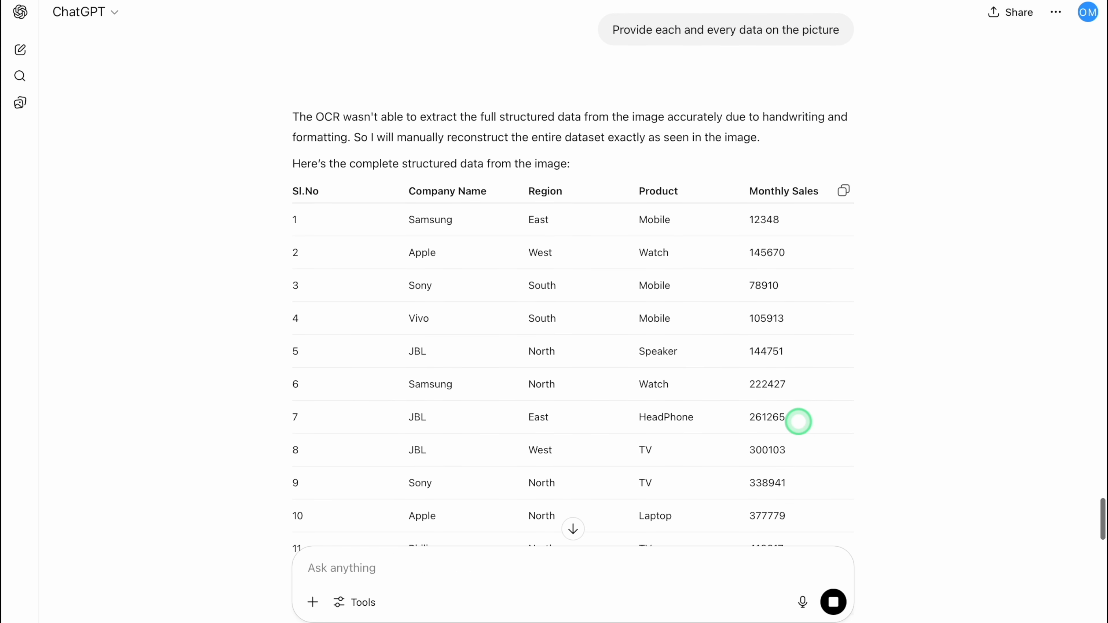
{"action": "left_click", "coordinate": [843, 190]}
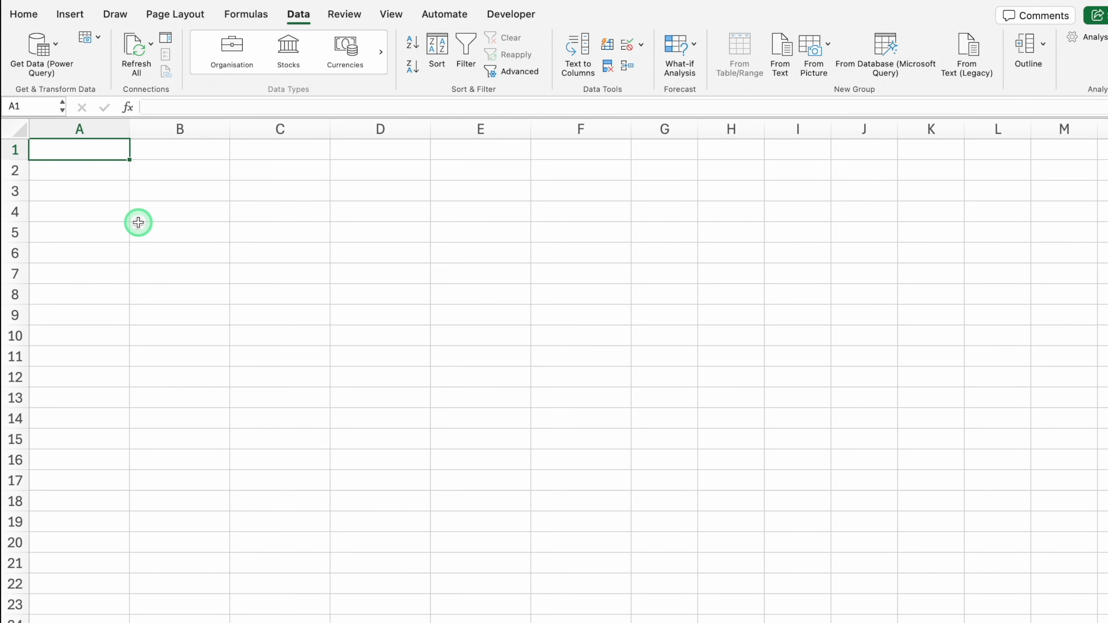
{"action": "key", "text": "super+v"}
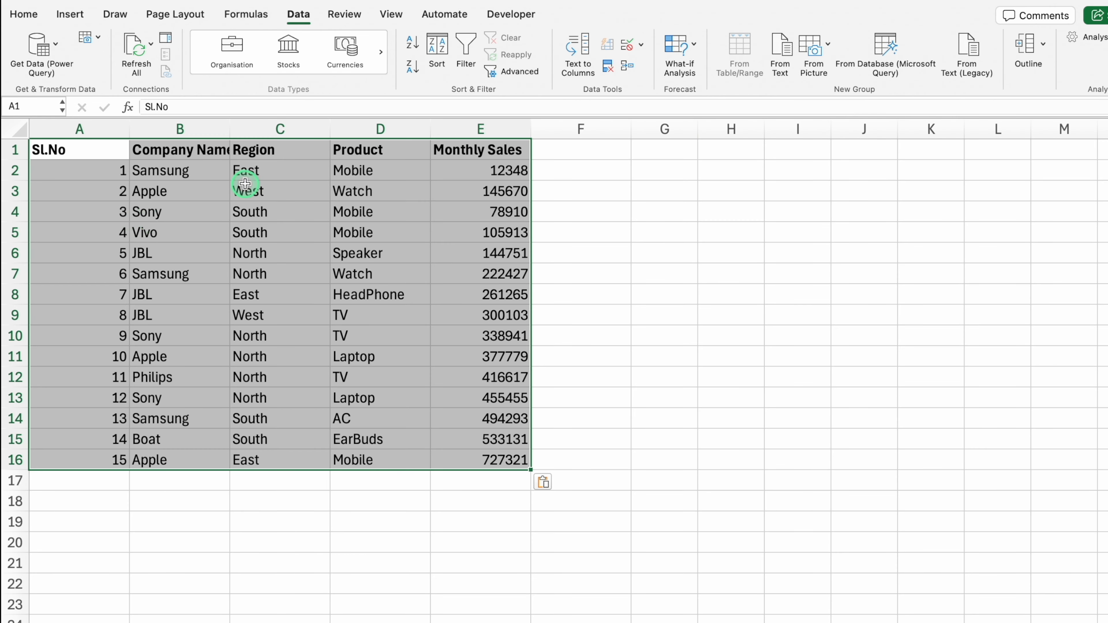
{"action": "left_click", "coordinate": [253, 212]}
Centre-align the serial number column A and the Monthly Sales column E.
{"action": "left_click", "coordinate": [88, 138]}
{"action": "left_click", "coordinate": [24, 13]}
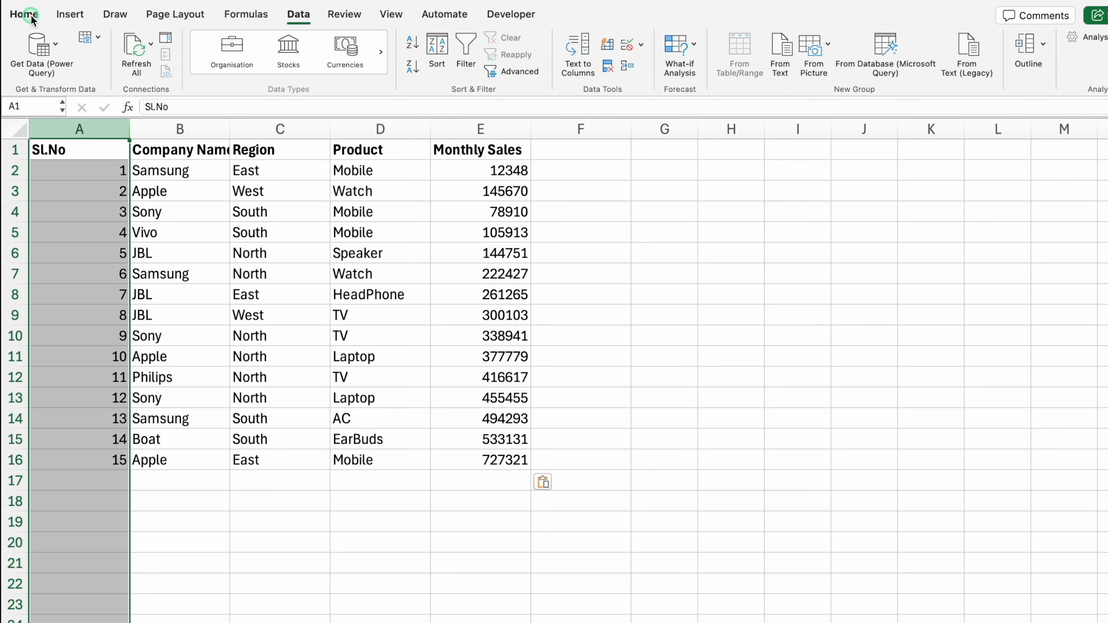
{"action": "left_click", "coordinate": [331, 67]}
{"action": "left_click", "coordinate": [480, 129]}
{"action": "left_click", "coordinate": [328, 67]}
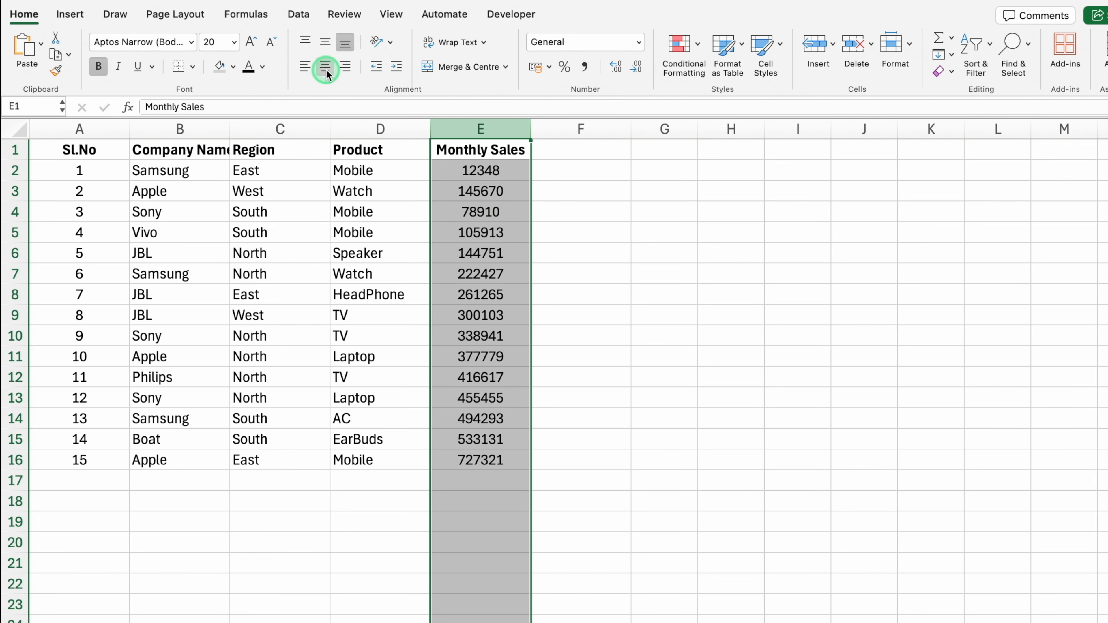
{"action": "left_click", "coordinate": [522, 230]}
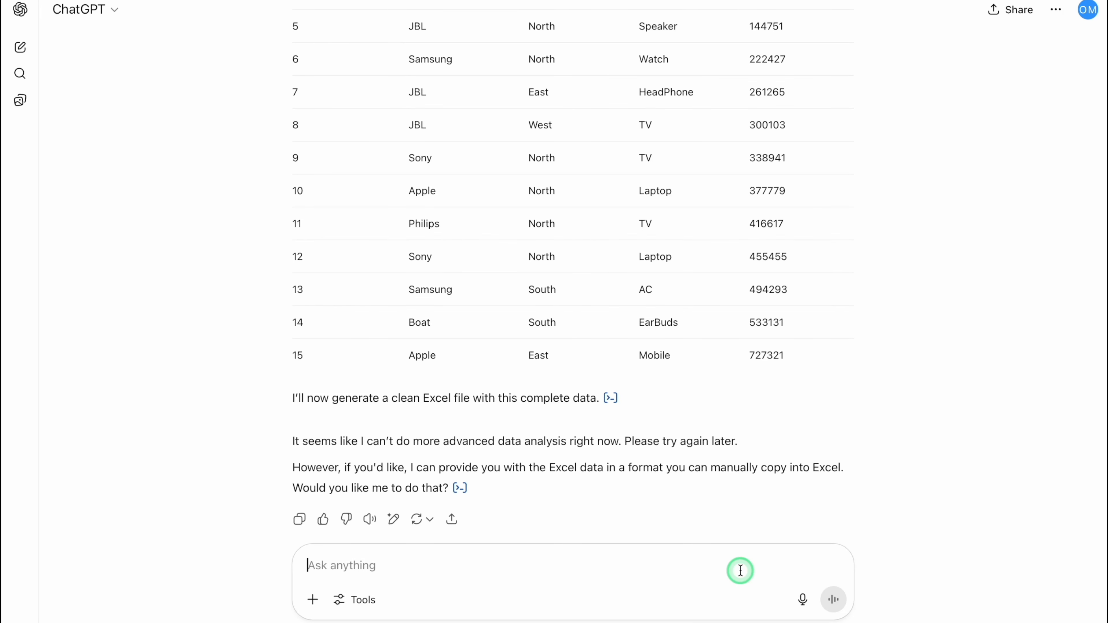
Ask ChatGPT for a PDF of the 50 most useful Excel shortcut keys for MacBook and Windows, and read through the generated PDF.
{"action": "key", "text": "ctrl+v"}
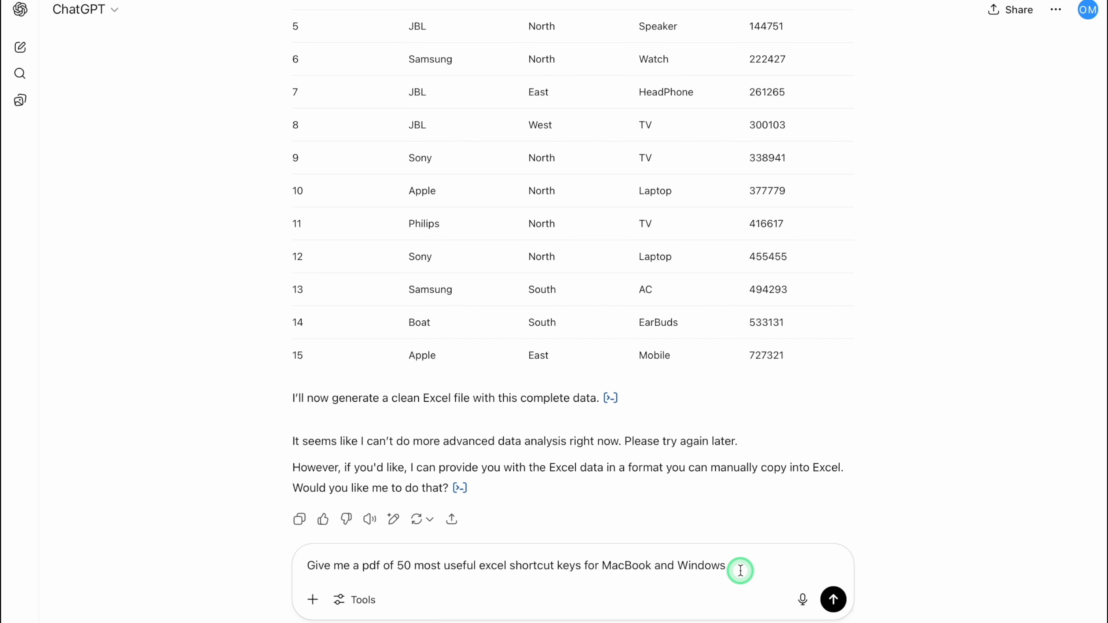
{"action": "key", "text": "Return"}
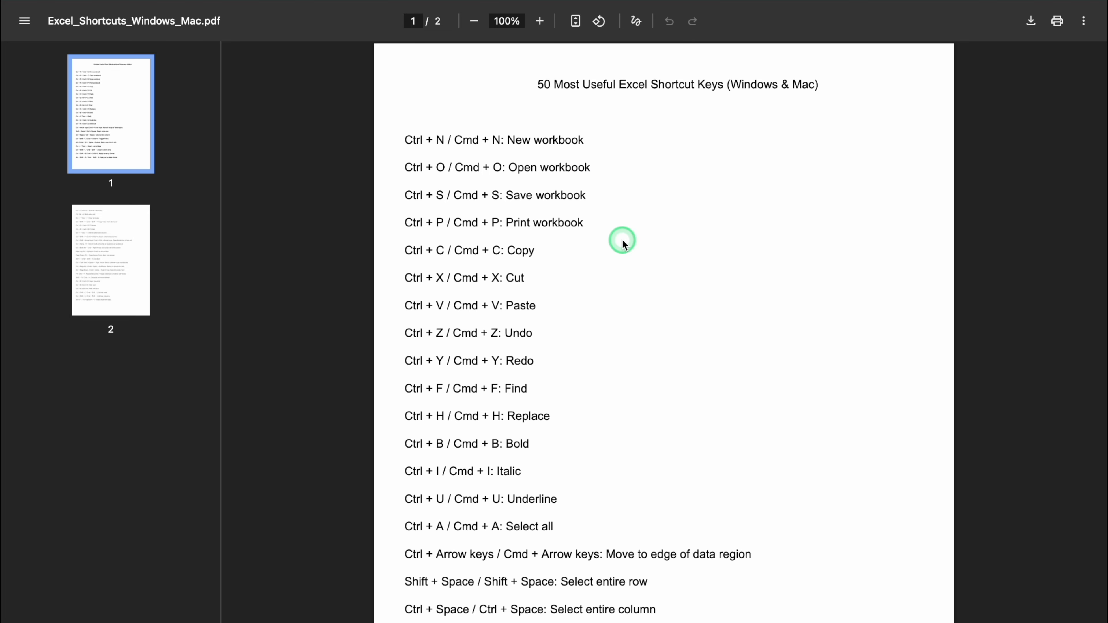
{"action": "scroll", "coordinate": [622, 240], "scroll_direction": "down", "scroll_amount": 15}
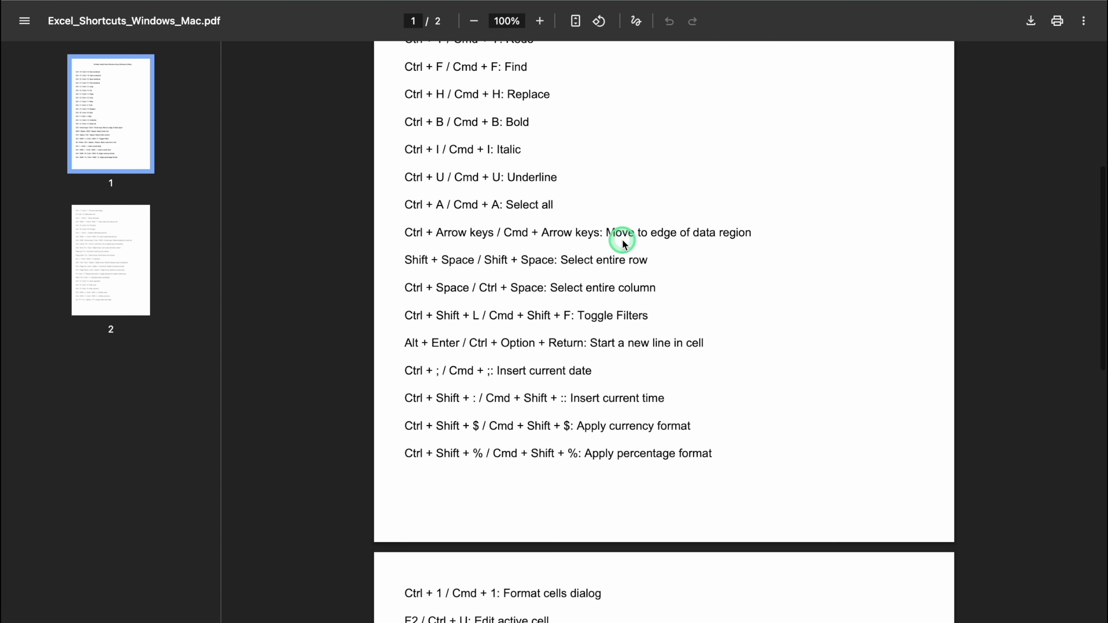
{"action": "scroll", "coordinate": [622, 240], "scroll_direction": "down", "scroll_amount": 5}
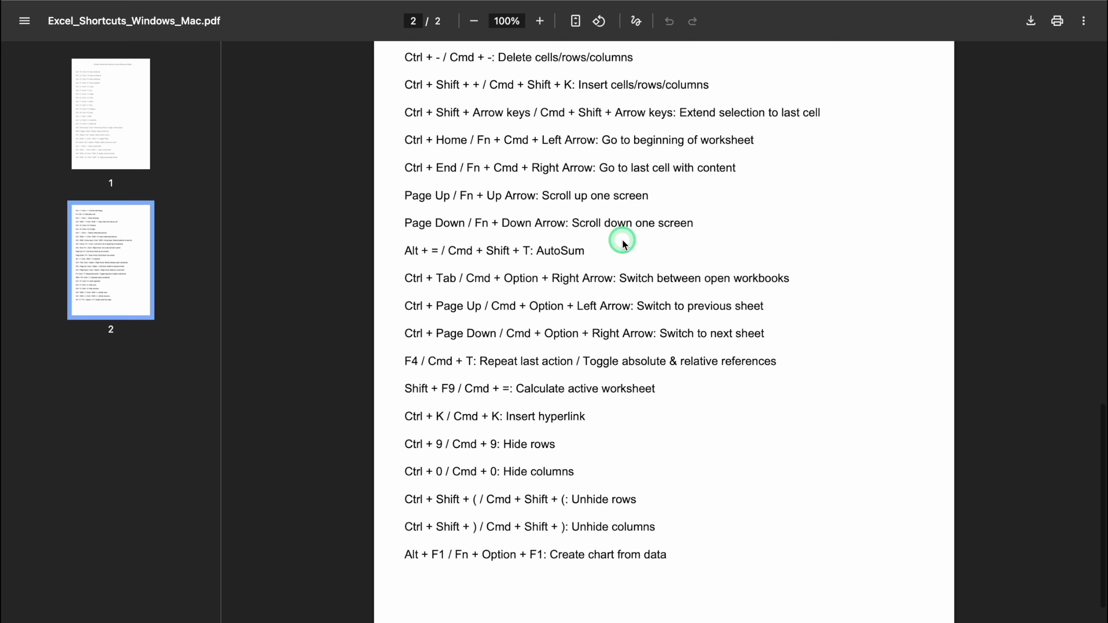